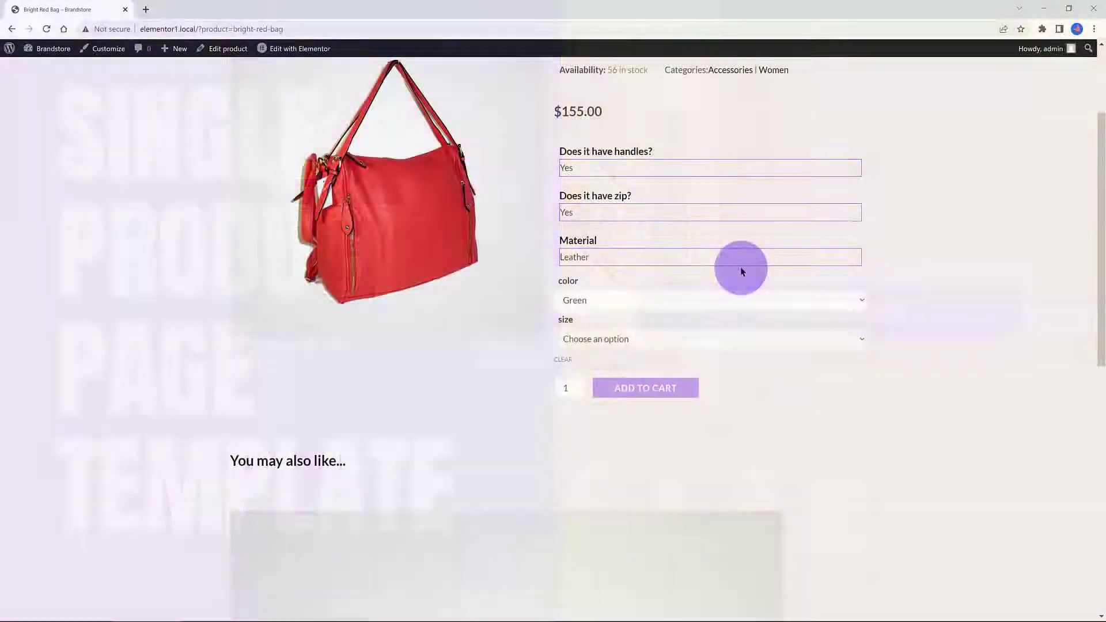
Try the Bright Red Bag's size and color options, ending with size XL and color Green
{"action": "scroll", "coordinate": [741, 271], "scroll_direction": "up", "scroll_amount": 1}
{"action": "left_click", "coordinate": [605, 413]}
{"action": "left_click", "coordinate": [572, 448]}
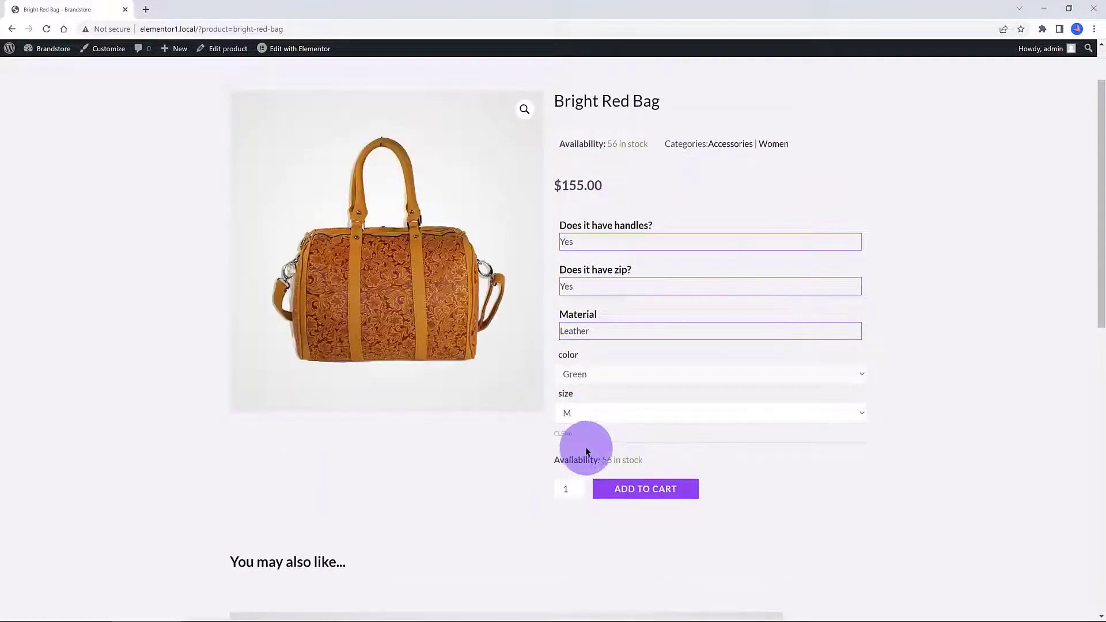
{"action": "scroll", "coordinate": [658, 438], "scroll_direction": "down", "scroll_amount": 1}
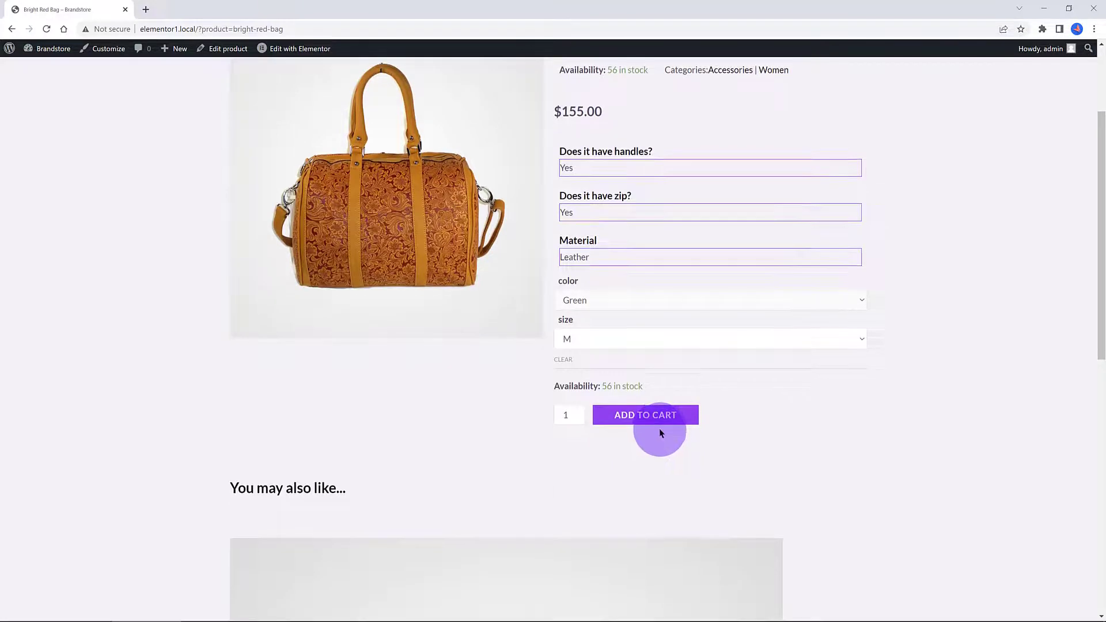
{"action": "left_click", "coordinate": [615, 301]}
{"action": "left_click", "coordinate": [601, 316]}
{"action": "left_click", "coordinate": [602, 339]}
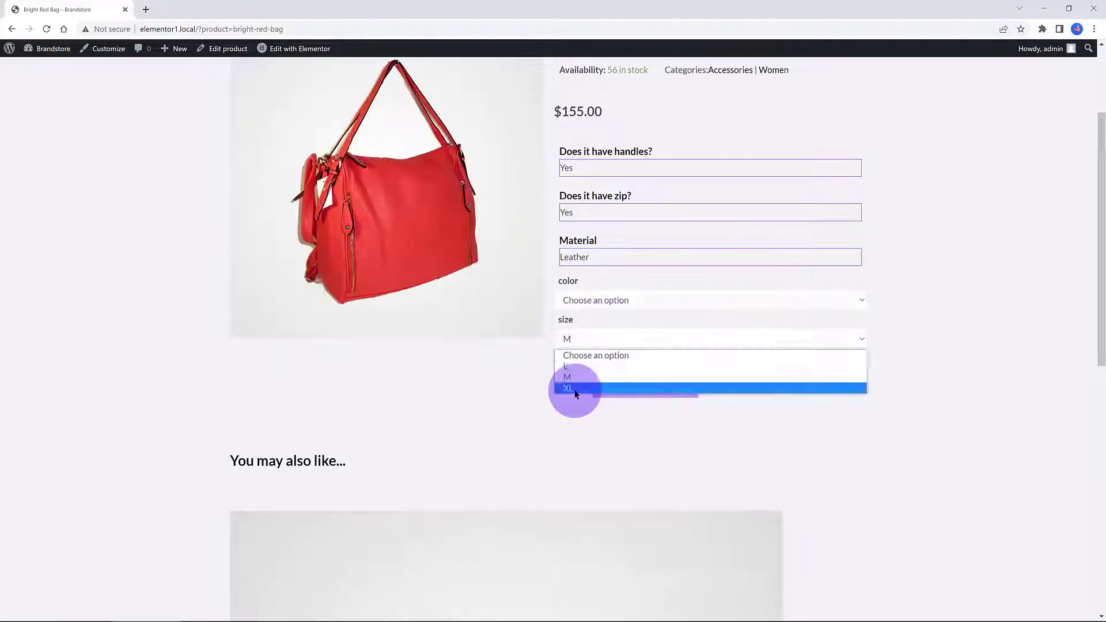
{"action": "left_click", "coordinate": [572, 388]}
{"action": "scroll", "coordinate": [575, 393], "scroll_direction": "up", "scroll_amount": 1}
{"action": "left_click", "coordinate": [599, 375]}
{"action": "left_click", "coordinate": [602, 399]}
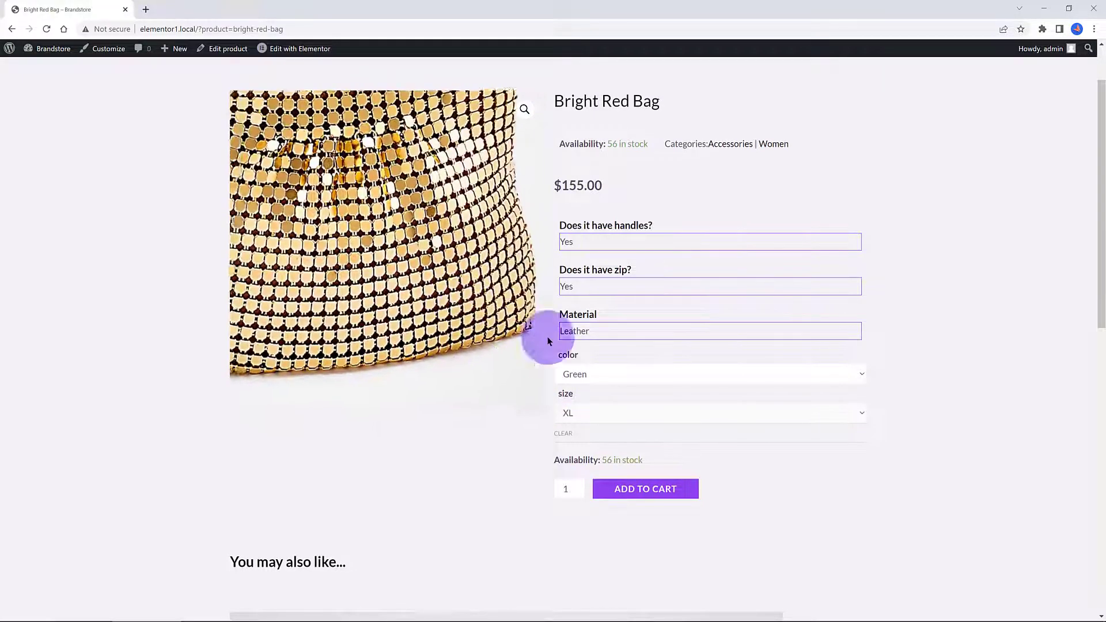
Advance the related-products carousel to its next item
{"action": "scroll", "coordinate": [603, 360], "scroll_direction": "down", "scroll_amount": 1}
{"action": "scroll", "coordinate": [604, 358], "scroll_direction": "down", "scroll_amount": 7}
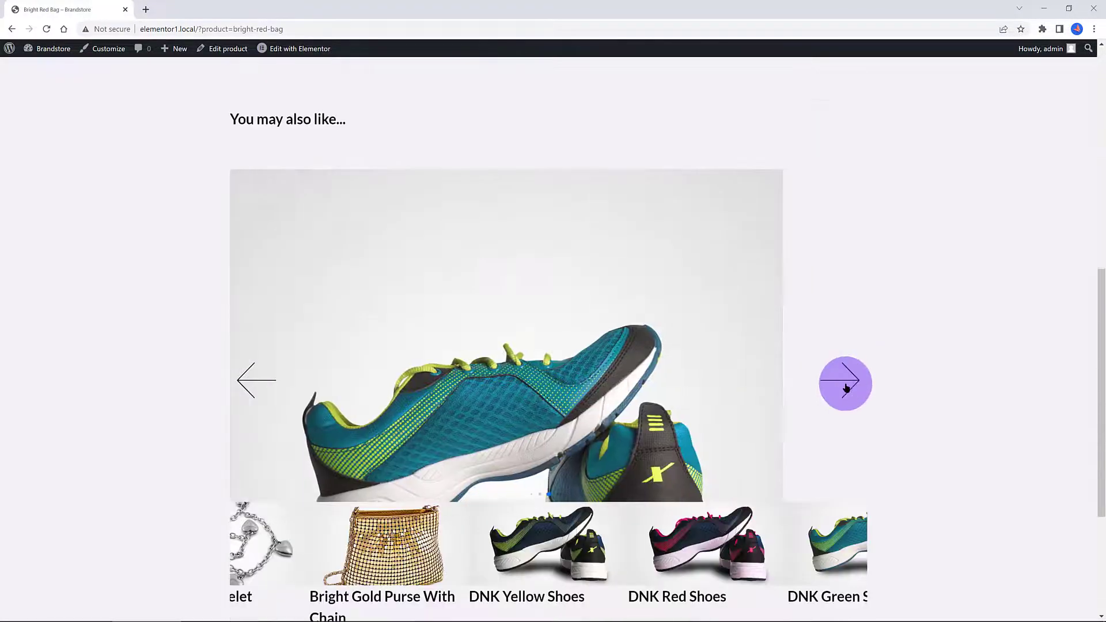
{"action": "left_click", "coordinate": [842, 381]}
Scroll back up the storefront product page
{"action": "scroll", "coordinate": [835, 383], "scroll_direction": "up", "scroll_amount": 9}
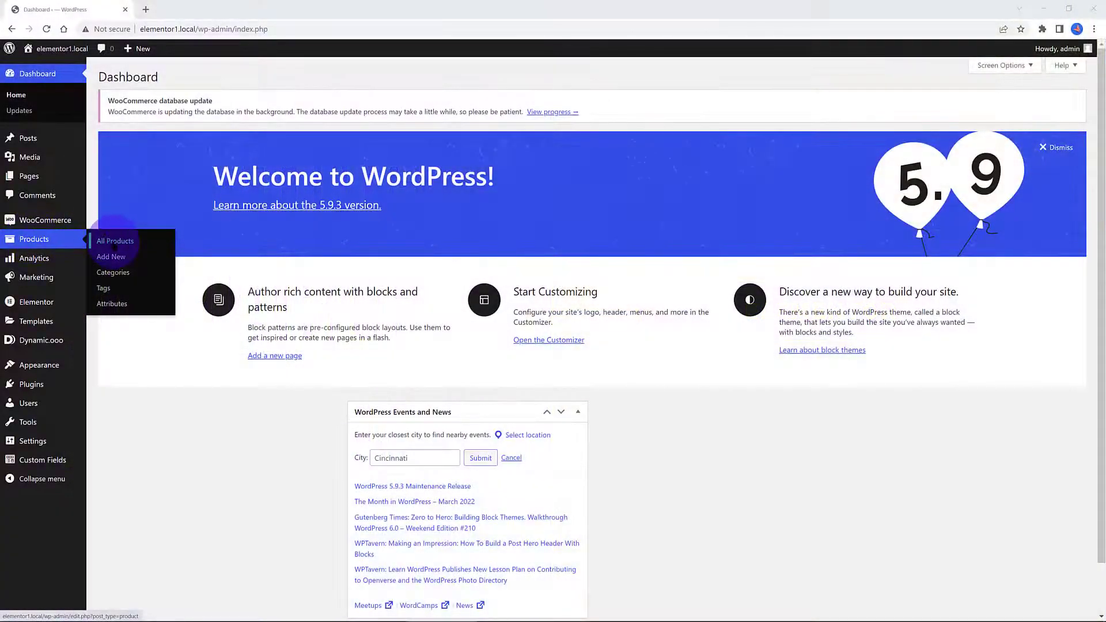
Open the All Products list and scroll down toward the Bright Red Bag
{"action": "left_click", "coordinate": [115, 242]}
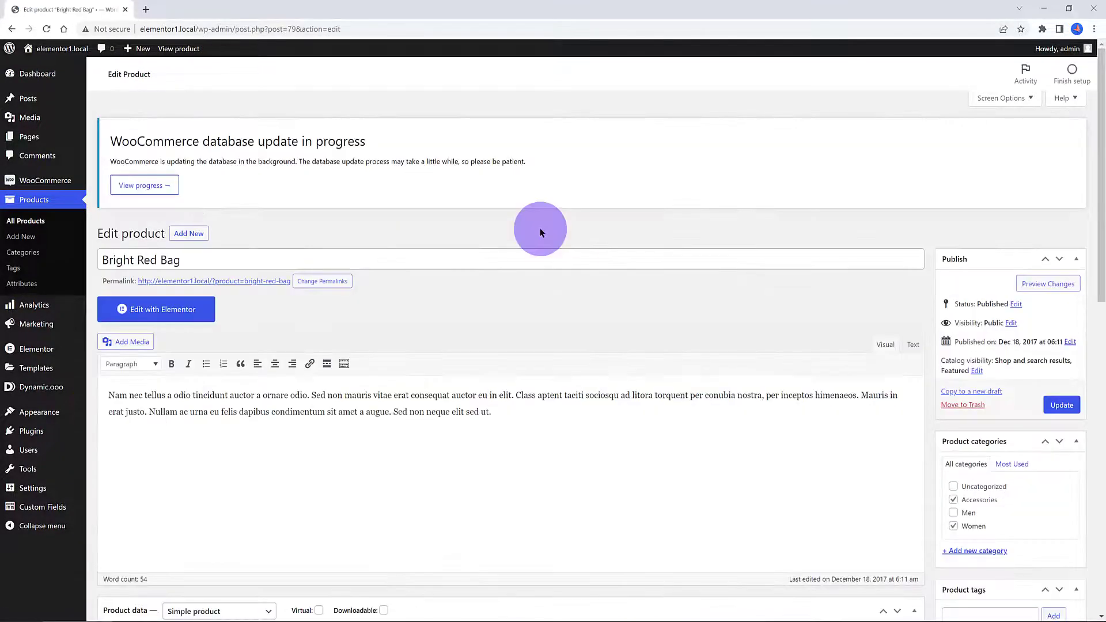
{"action": "scroll", "coordinate": [540, 232], "scroll_direction": "down", "scroll_amount": 4}
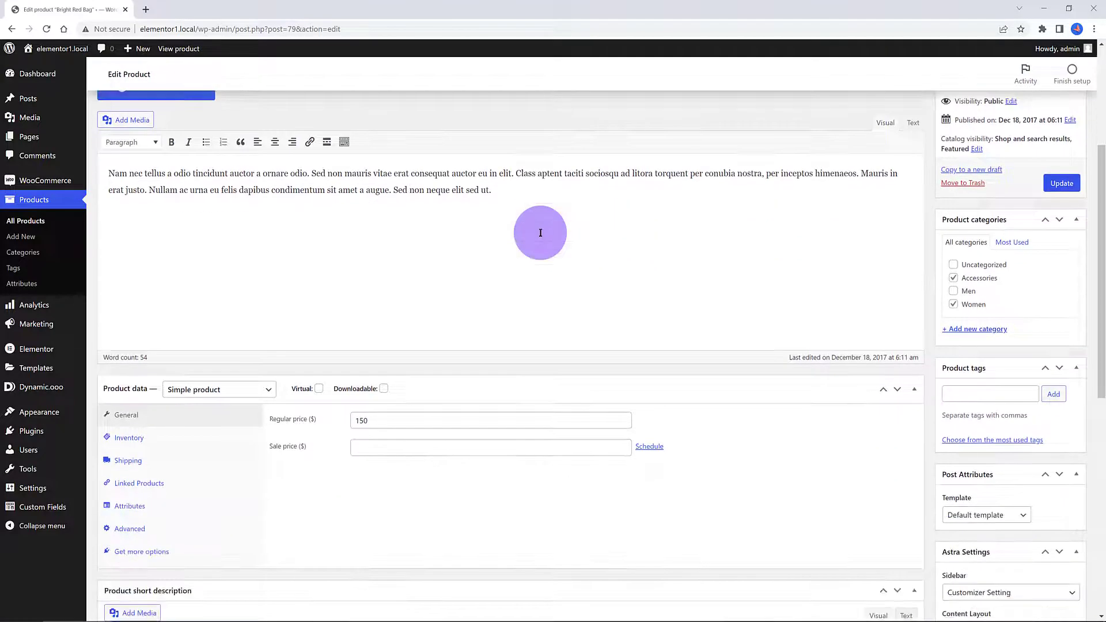
Make the bag a Variable product and add the size attribute to it
{"action": "left_click", "coordinate": [205, 389]}
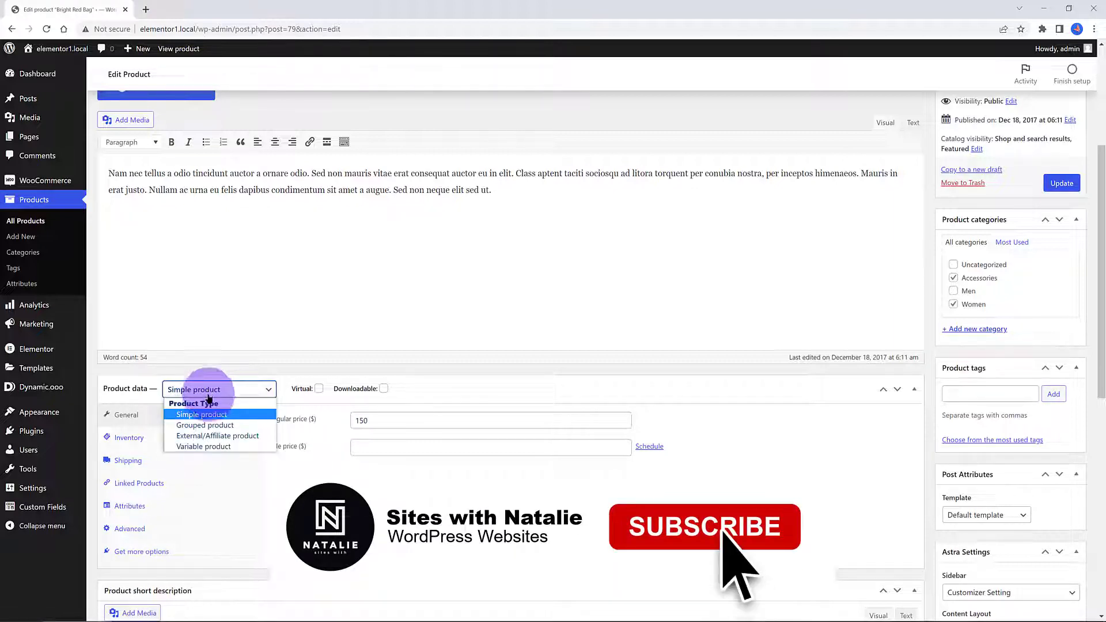
{"action": "left_click", "coordinate": [203, 446]}
{"action": "left_click", "coordinate": [190, 485]}
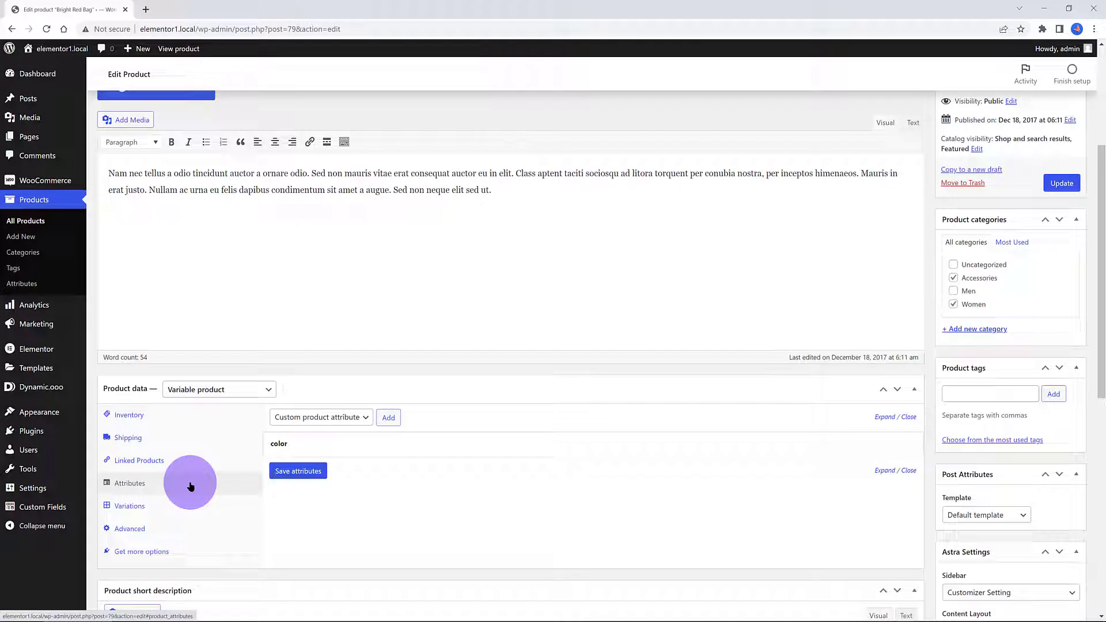
{"action": "left_click", "coordinate": [353, 417]}
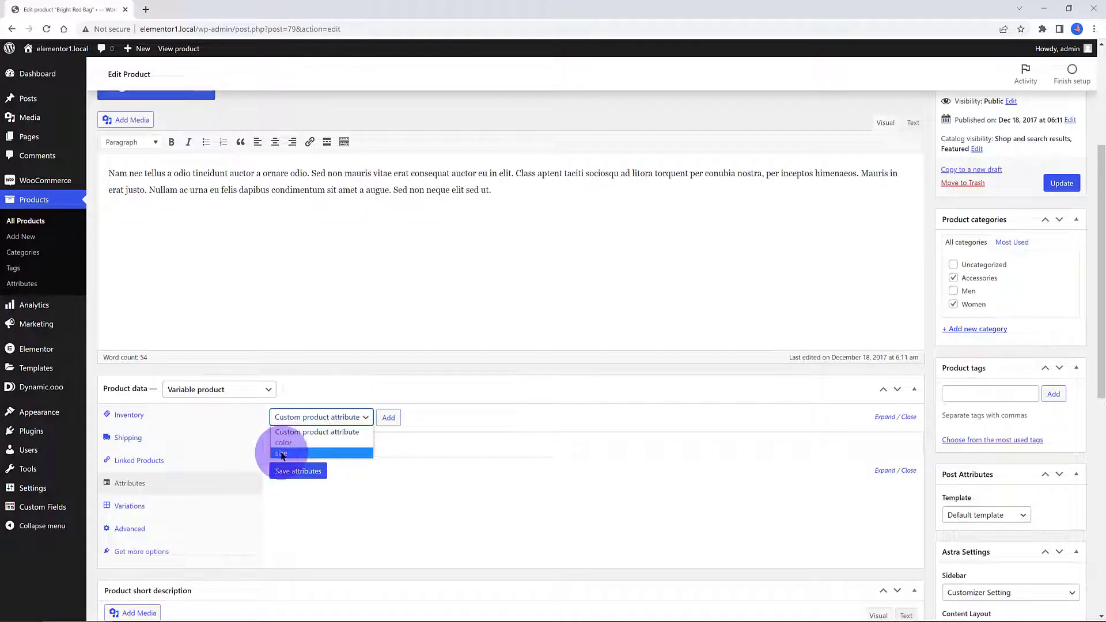
{"action": "left_click", "coordinate": [282, 454]}
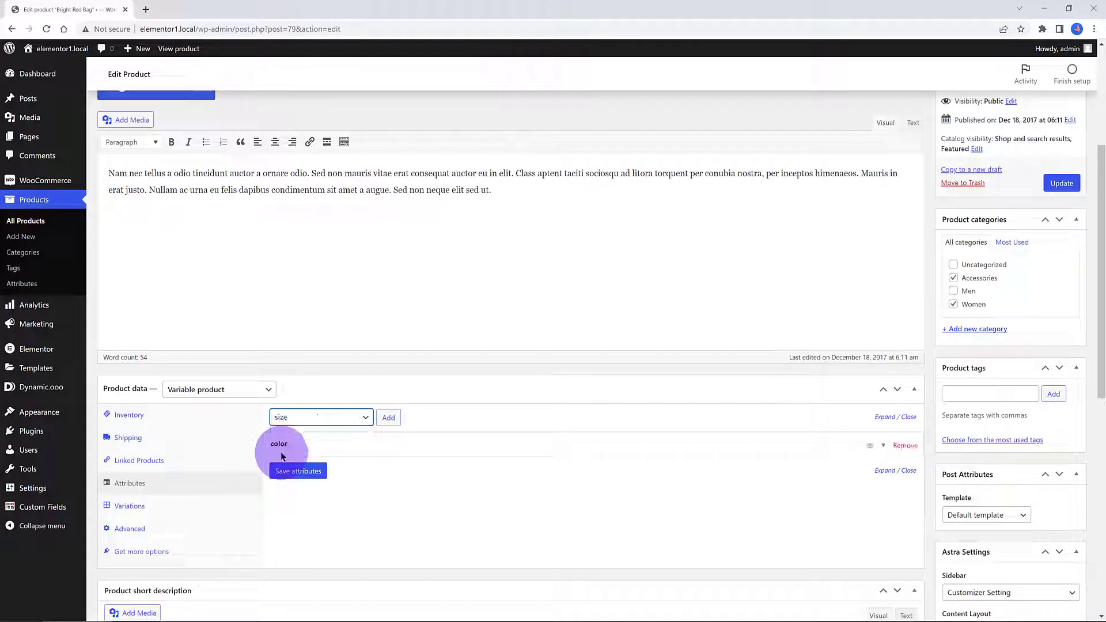
{"action": "left_click", "coordinate": [389, 418]}
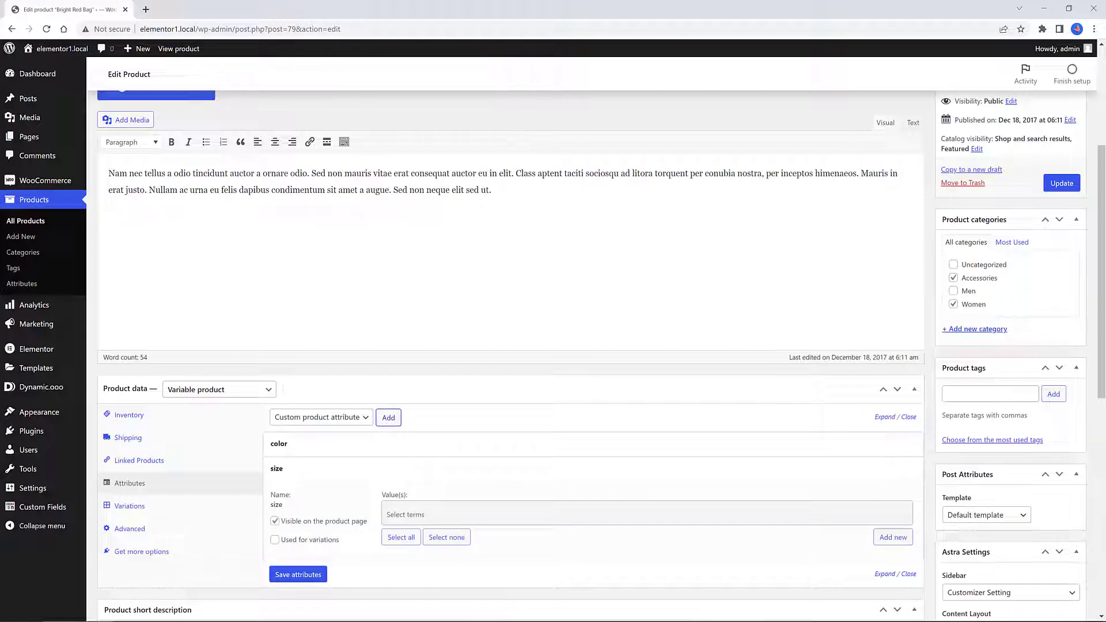
Give size the values L, M and XL, use it for variations, and save attributes
{"action": "left_click", "coordinate": [425, 516]}
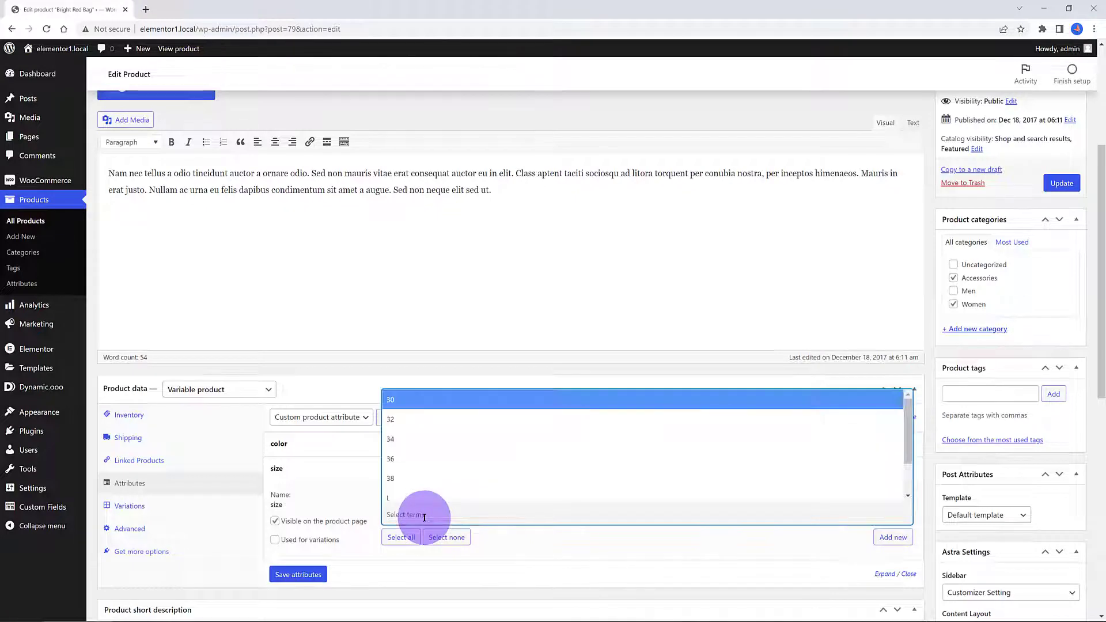
{"action": "left_click", "coordinate": [388, 497]}
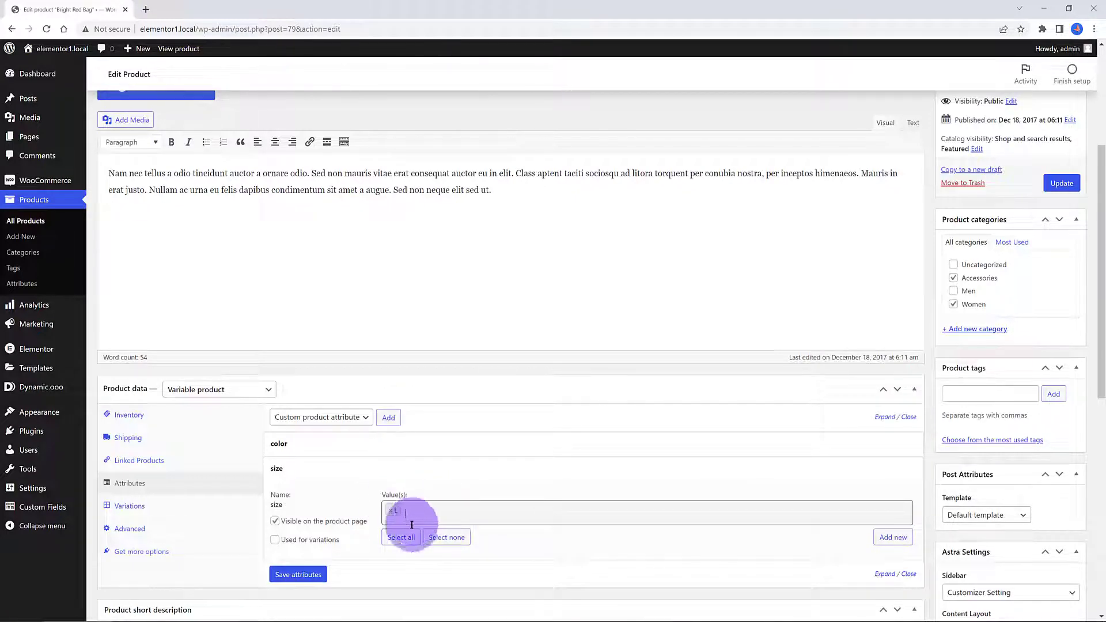
{"action": "left_click", "coordinate": [420, 505]}
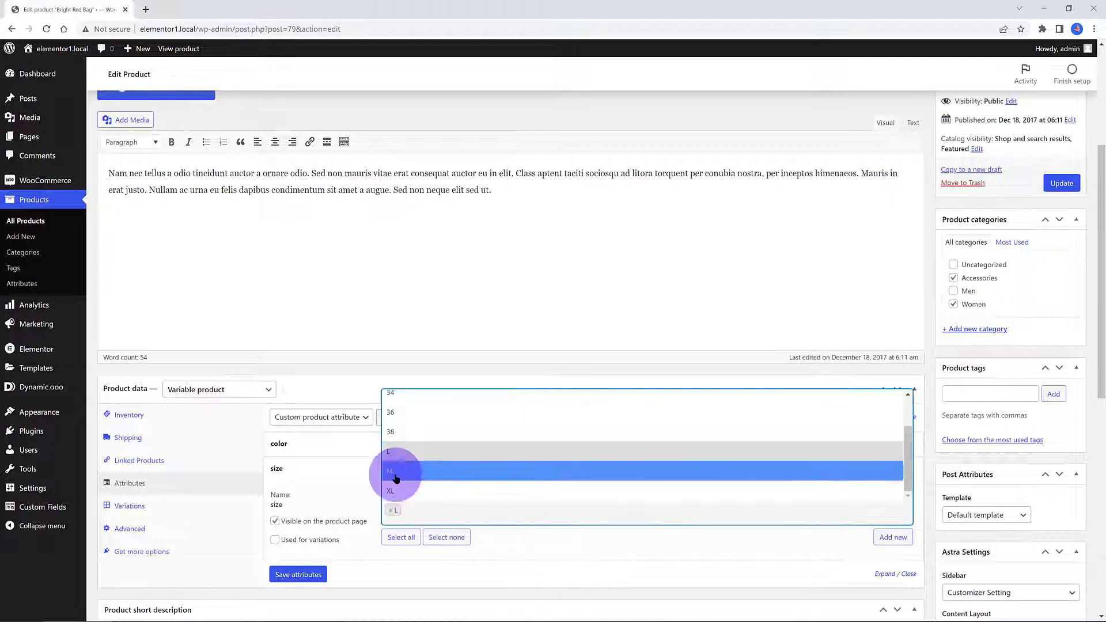
{"action": "left_click", "coordinate": [392, 472]}
{"action": "left_click", "coordinate": [431, 511]}
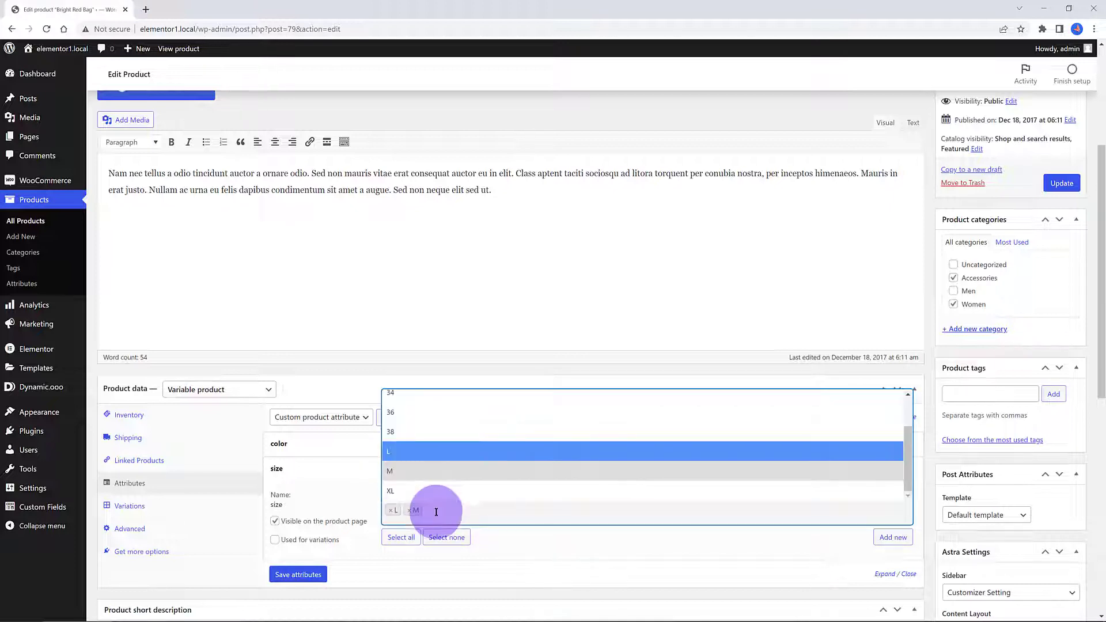
{"action": "left_click", "coordinate": [409, 491]}
{"action": "left_click", "coordinate": [324, 544]}
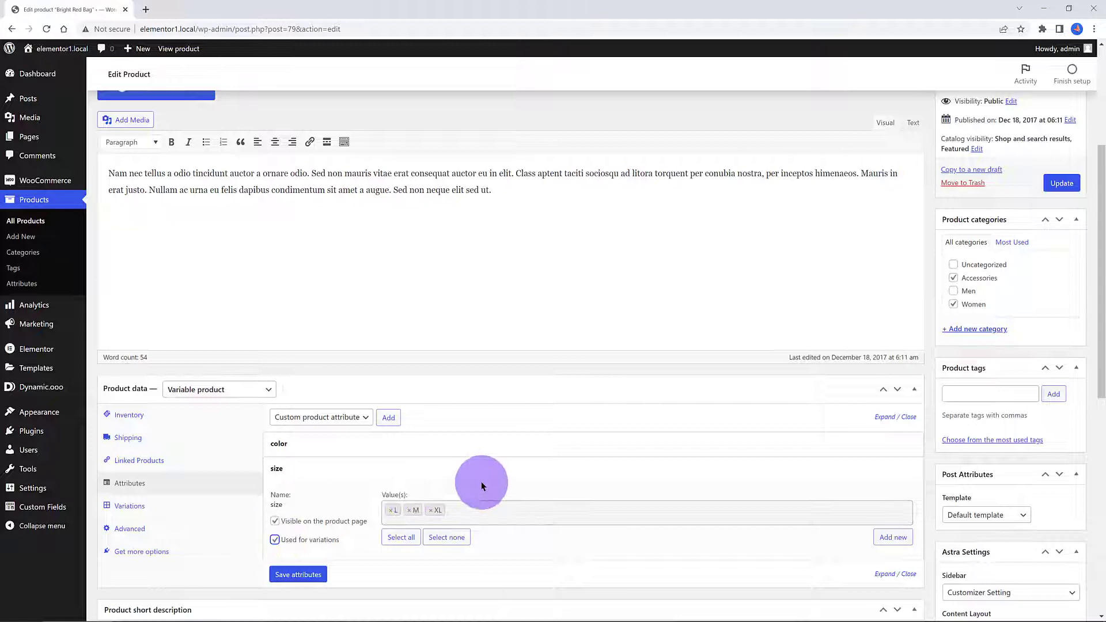
{"action": "scroll", "coordinate": [481, 484], "scroll_direction": "down", "scroll_amount": 3}
{"action": "left_click", "coordinate": [313, 433]}
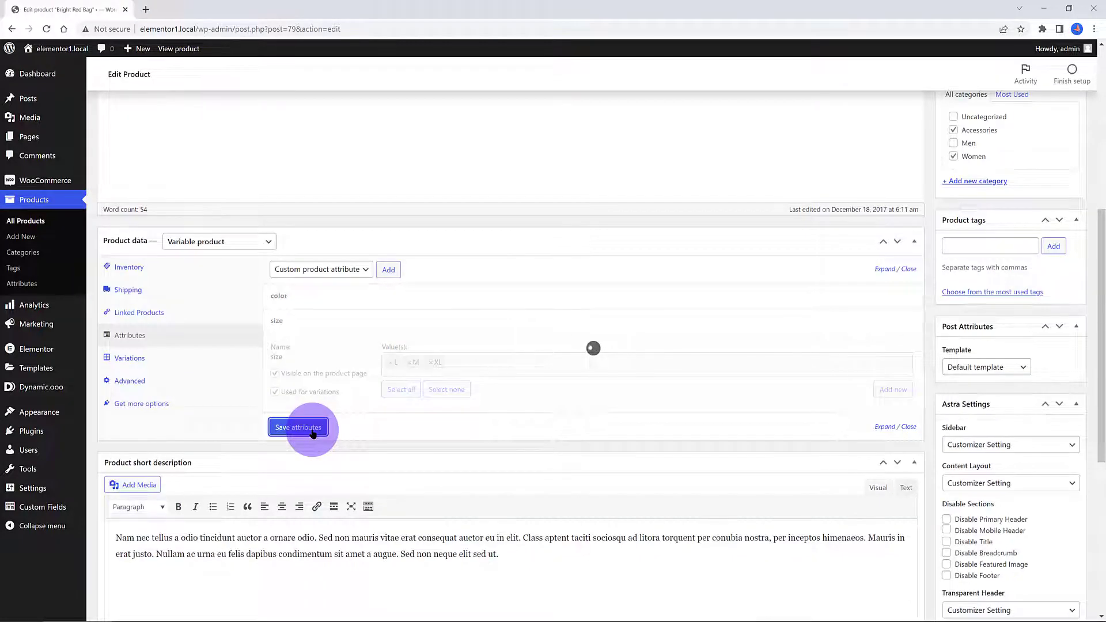
Create variations from all attributes and dismiss the nine-variations-added notice
{"action": "left_click", "coordinate": [132, 358]}
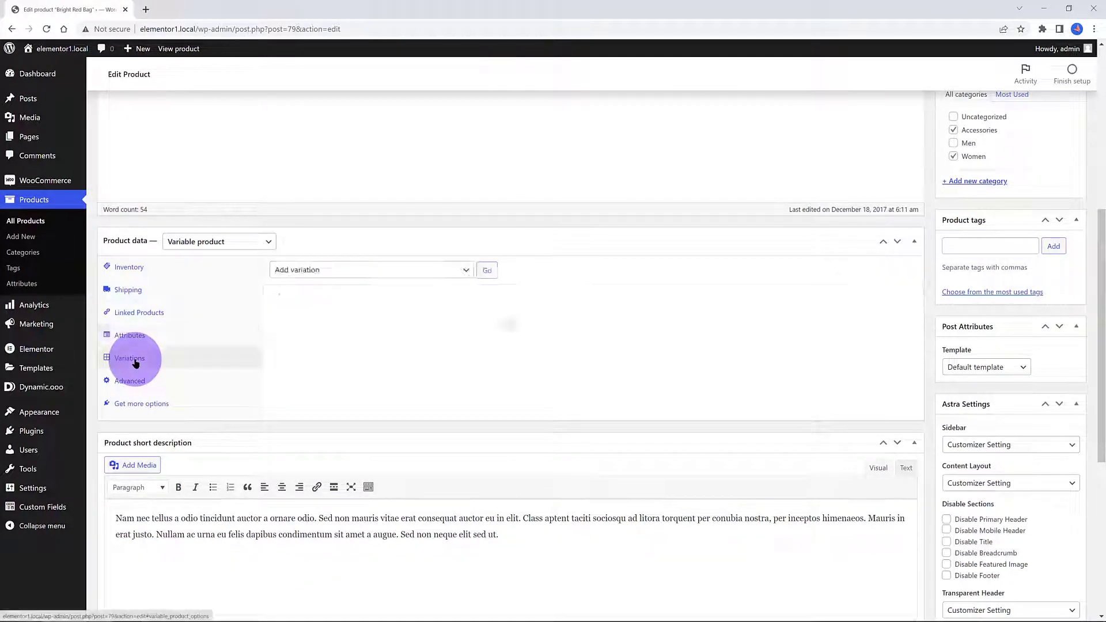
{"action": "left_click", "coordinate": [391, 269]}
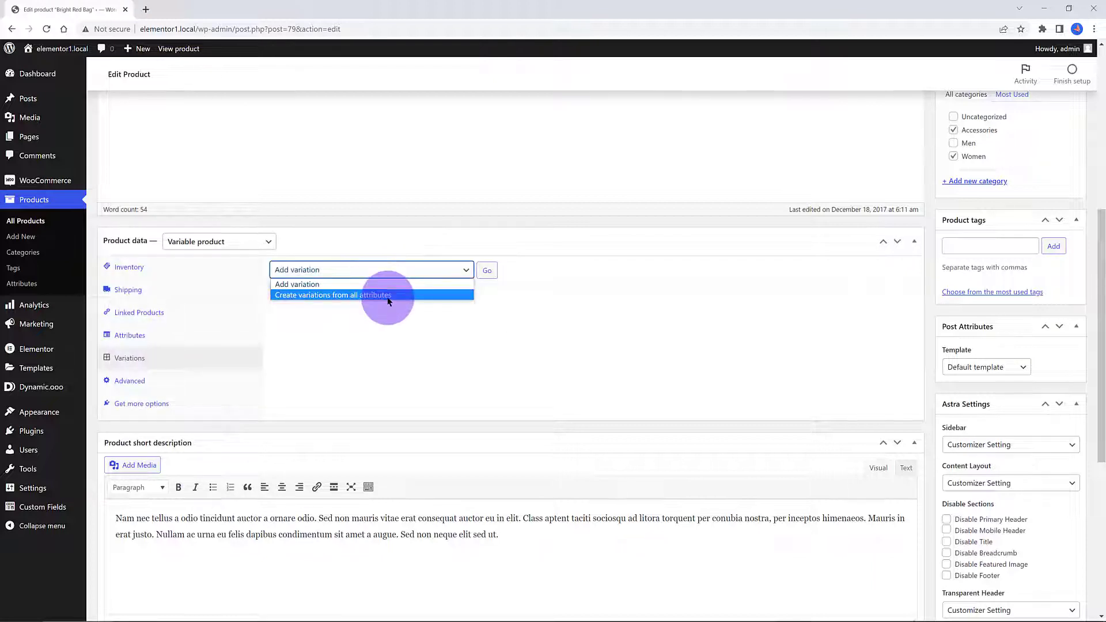
{"action": "left_click", "coordinate": [390, 294]}
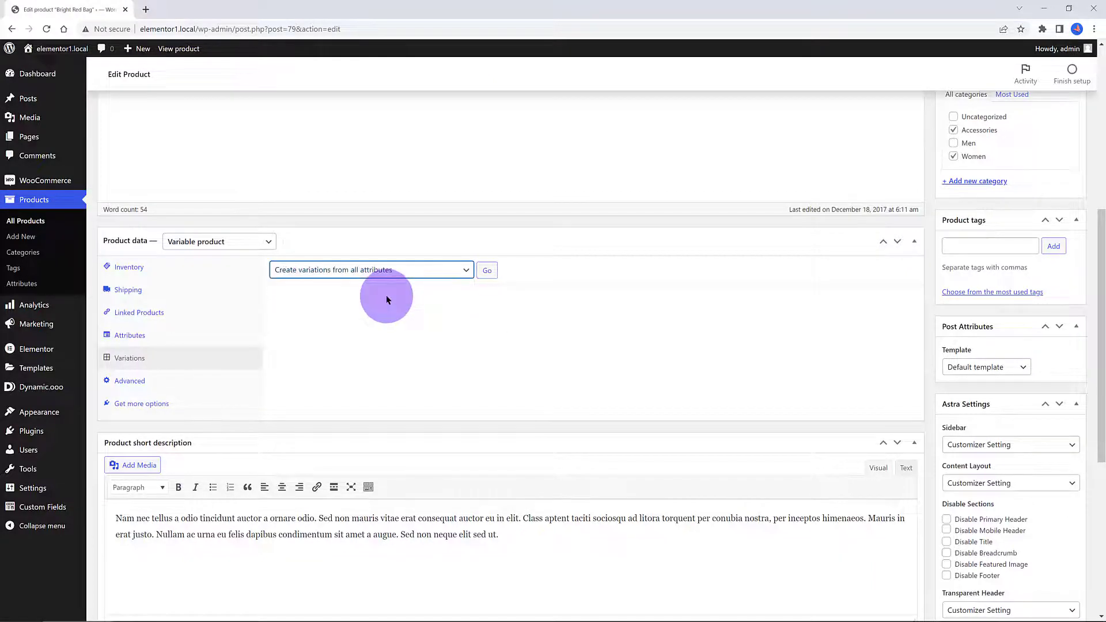
{"action": "left_click", "coordinate": [487, 272]}
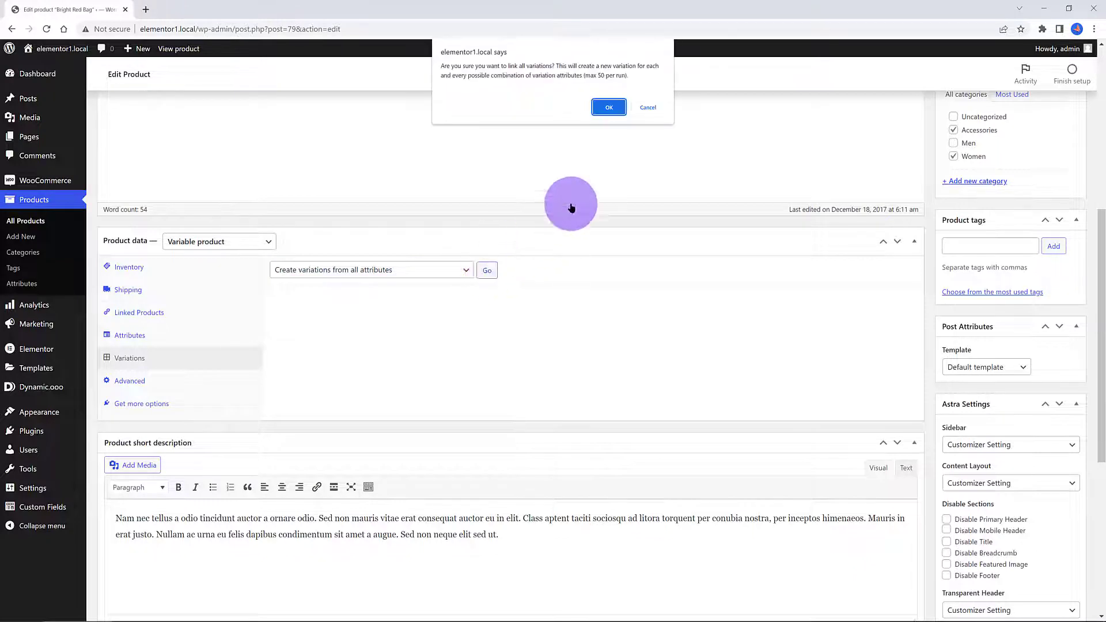
{"action": "left_click", "coordinate": [609, 108]}
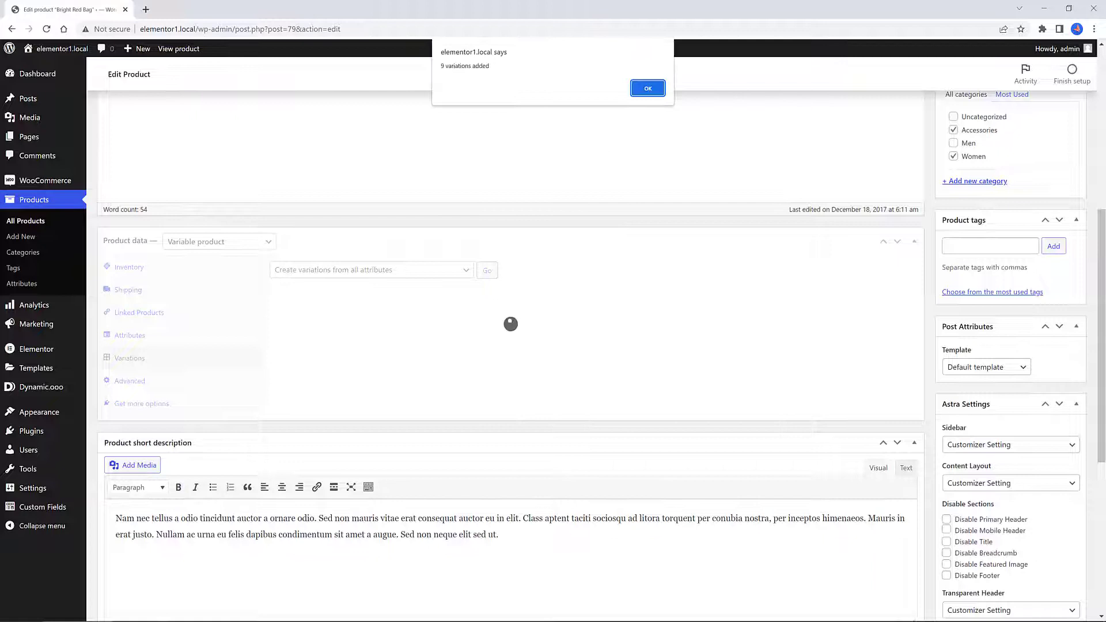
{"action": "left_click", "coordinate": [647, 87]}
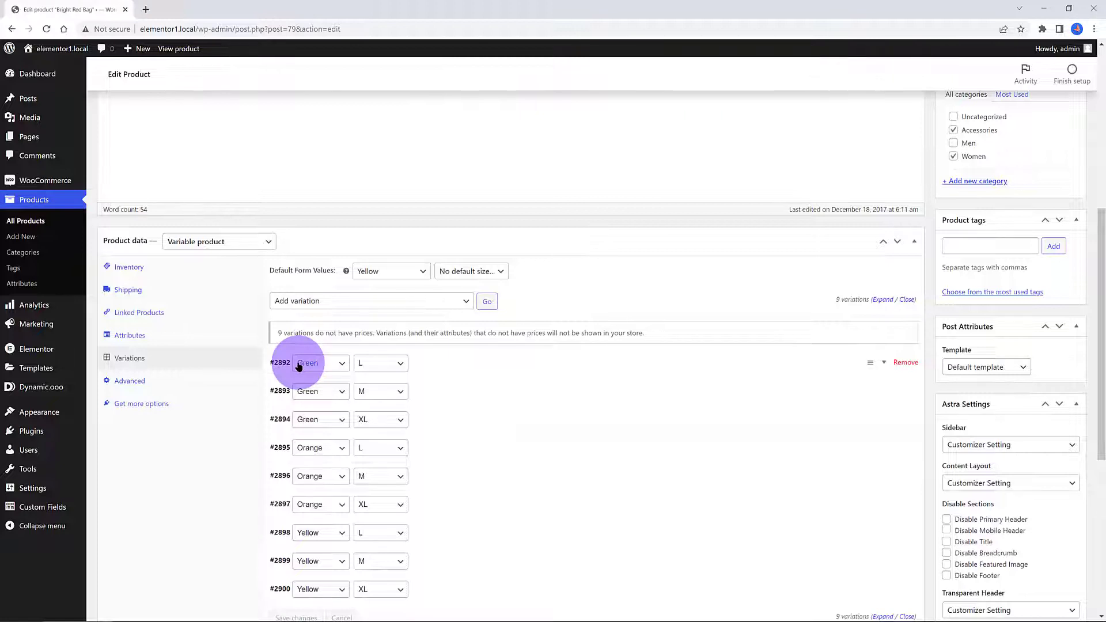
Check variation #2892's size options, keeping it at size L
{"action": "left_click", "coordinate": [395, 365]}
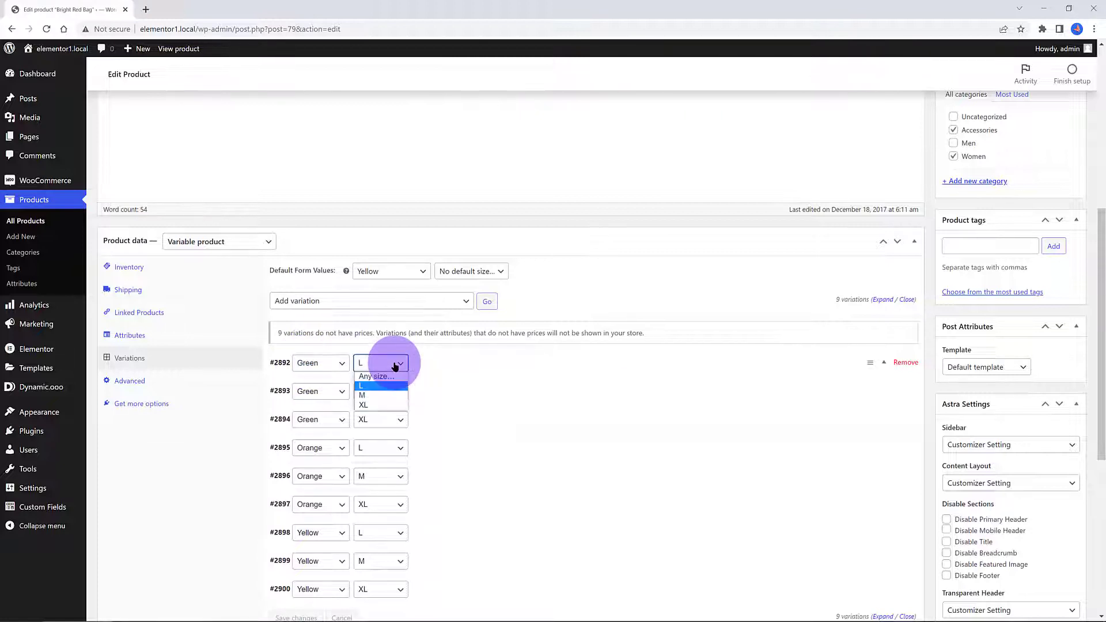
{"action": "left_click", "coordinate": [380, 386]}
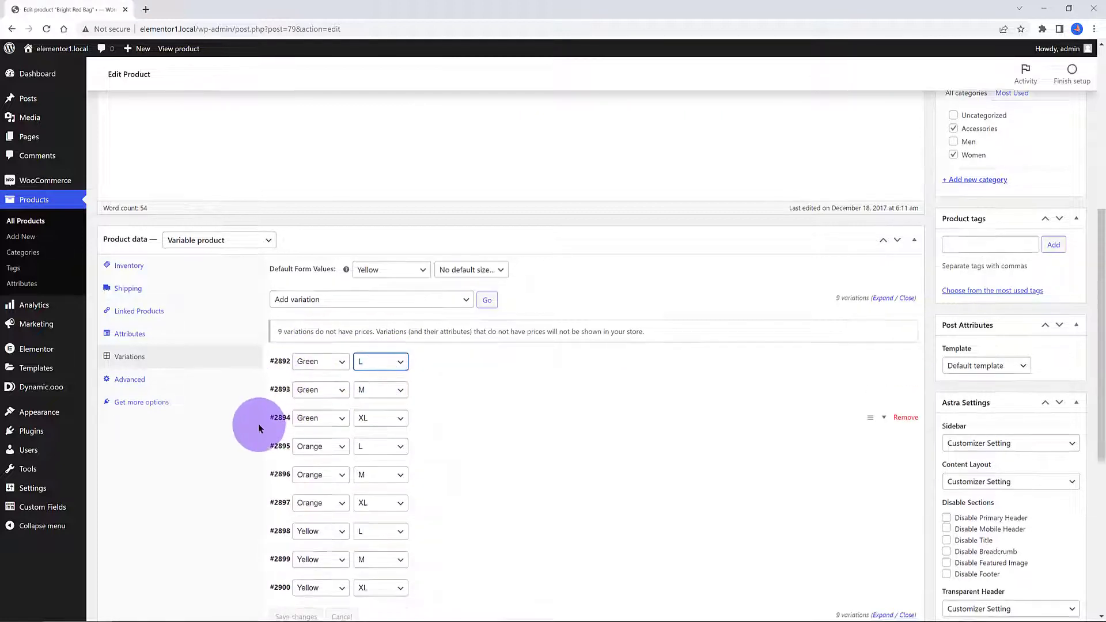
{"action": "scroll", "coordinate": [254, 426], "scroll_direction": "down", "scroll_amount": 3}
{"action": "scroll", "coordinate": [216, 420], "scroll_direction": "up", "scroll_amount": 4}
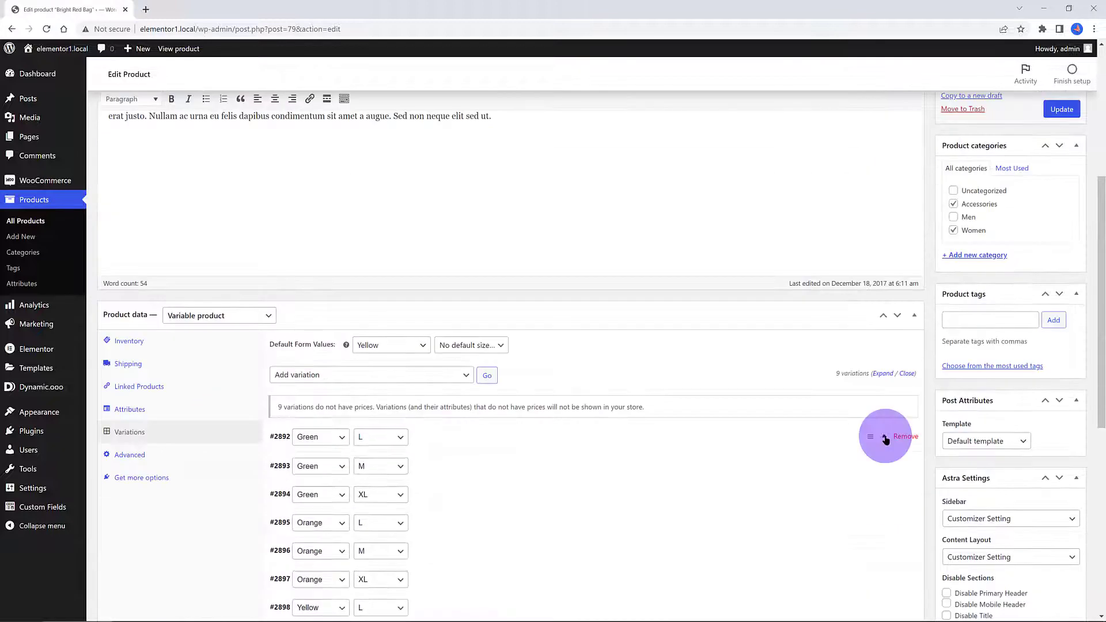
Give the Green L variation SKU 1234, a regular price, and the black bag photo
{"action": "left_click", "coordinate": [885, 439]}
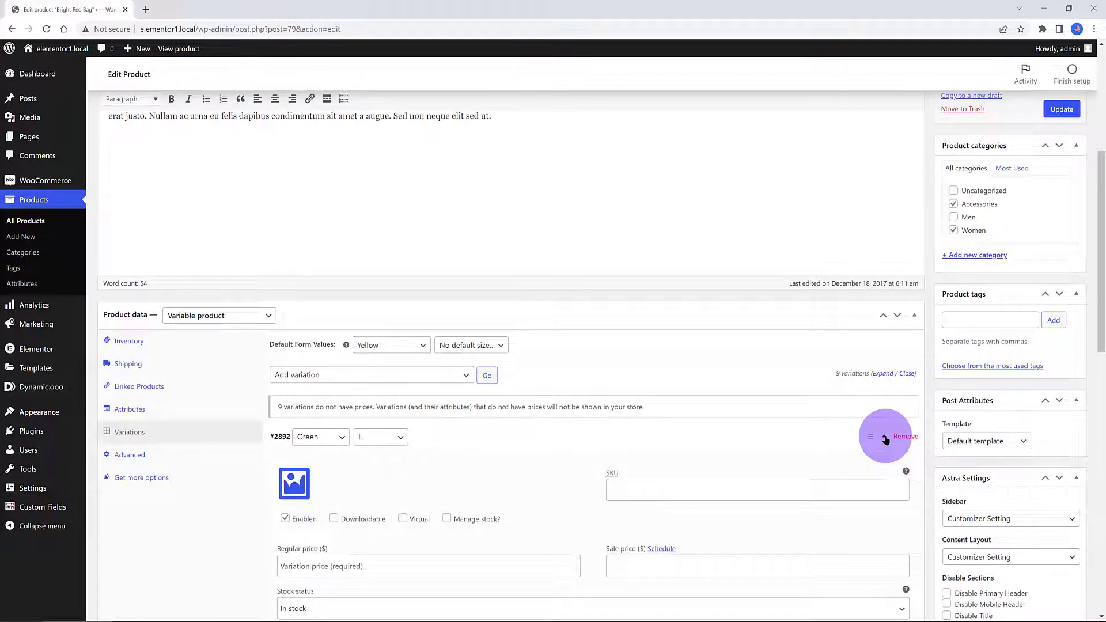
{"action": "left_click", "coordinate": [610, 489]}
{"action": "type", "text": "1234"}
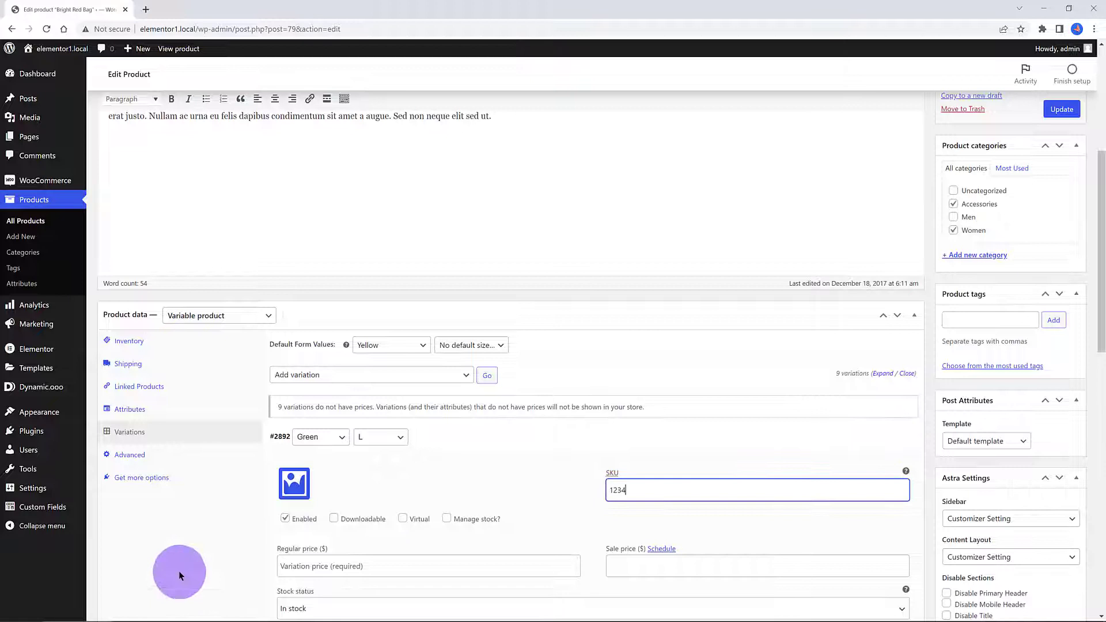
{"action": "left_click", "coordinate": [285, 564]}
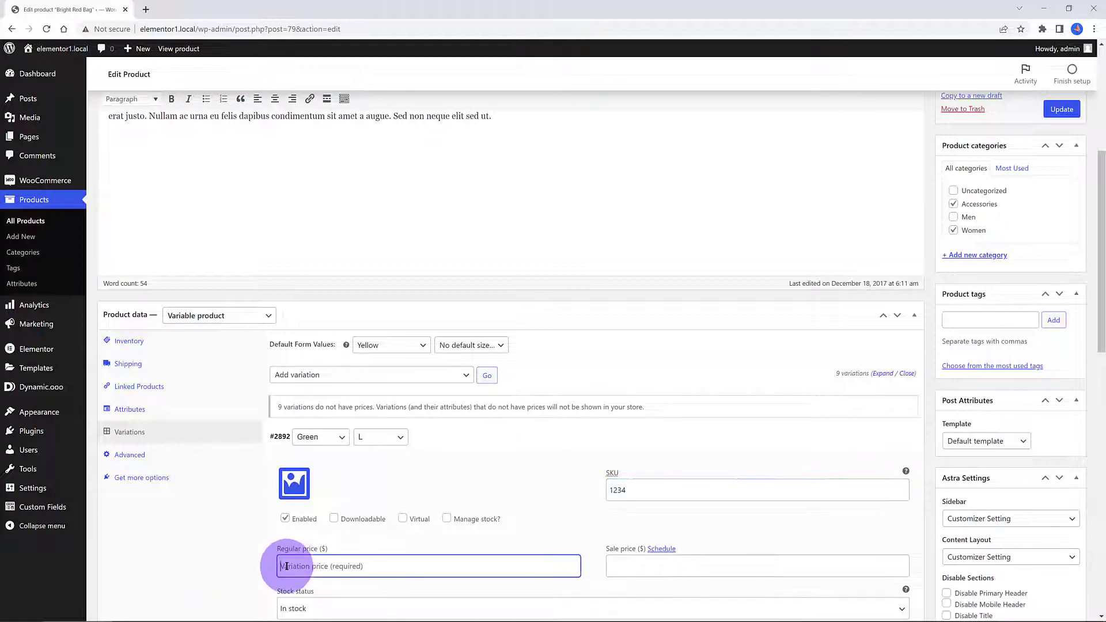
{"action": "type", "text": "155"}
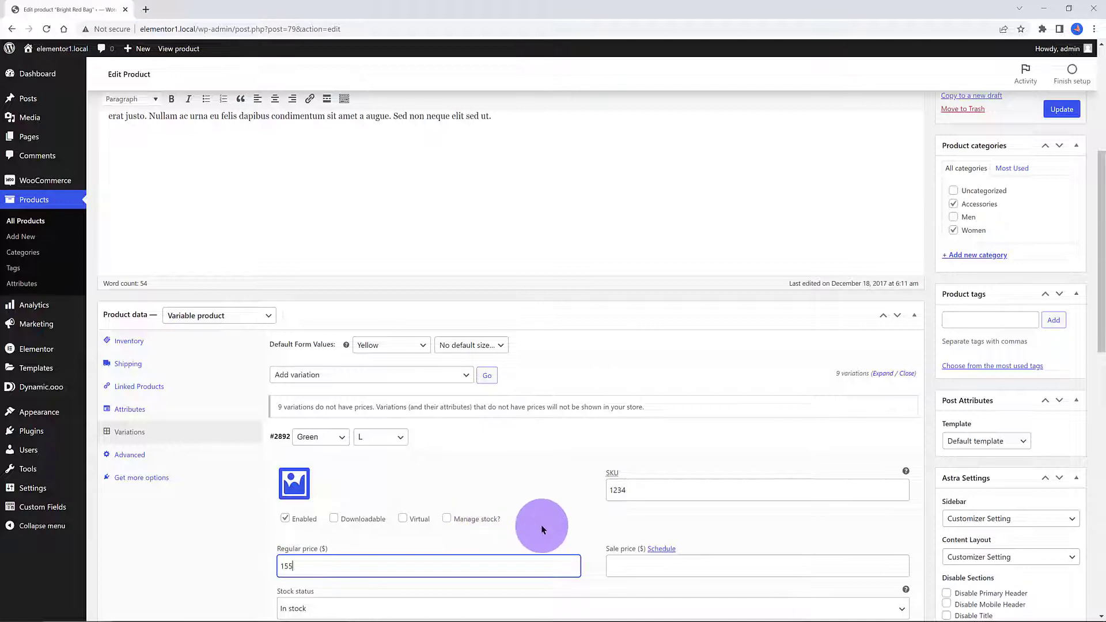
{"action": "scroll", "coordinate": [586, 531], "scroll_direction": "down", "scroll_amount": 1}
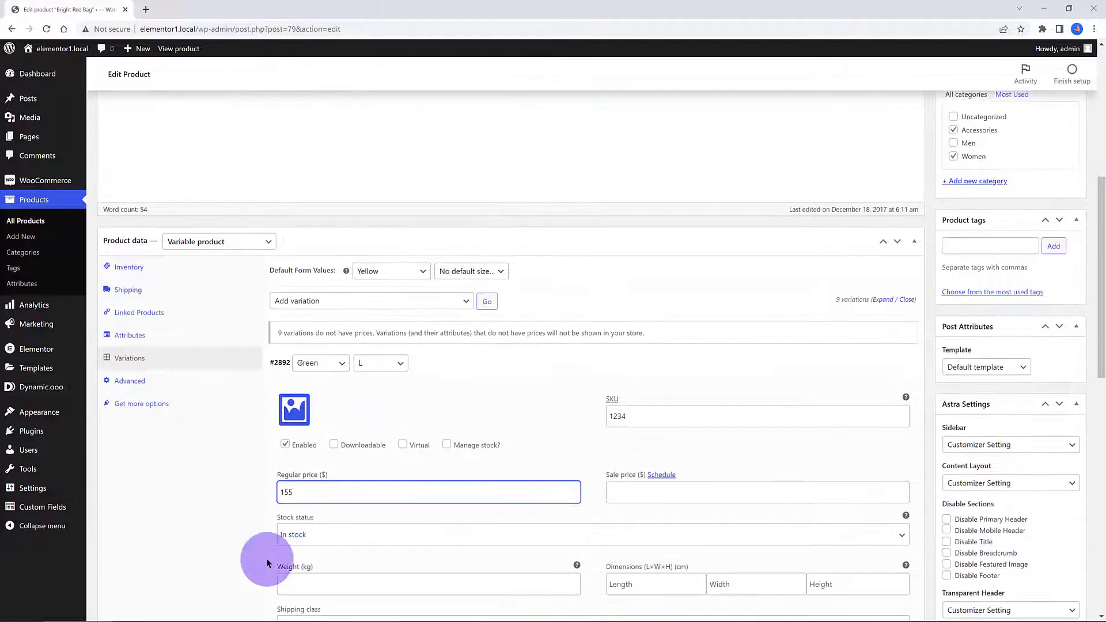
{"action": "scroll", "coordinate": [221, 558], "scroll_direction": "down", "scroll_amount": 2}
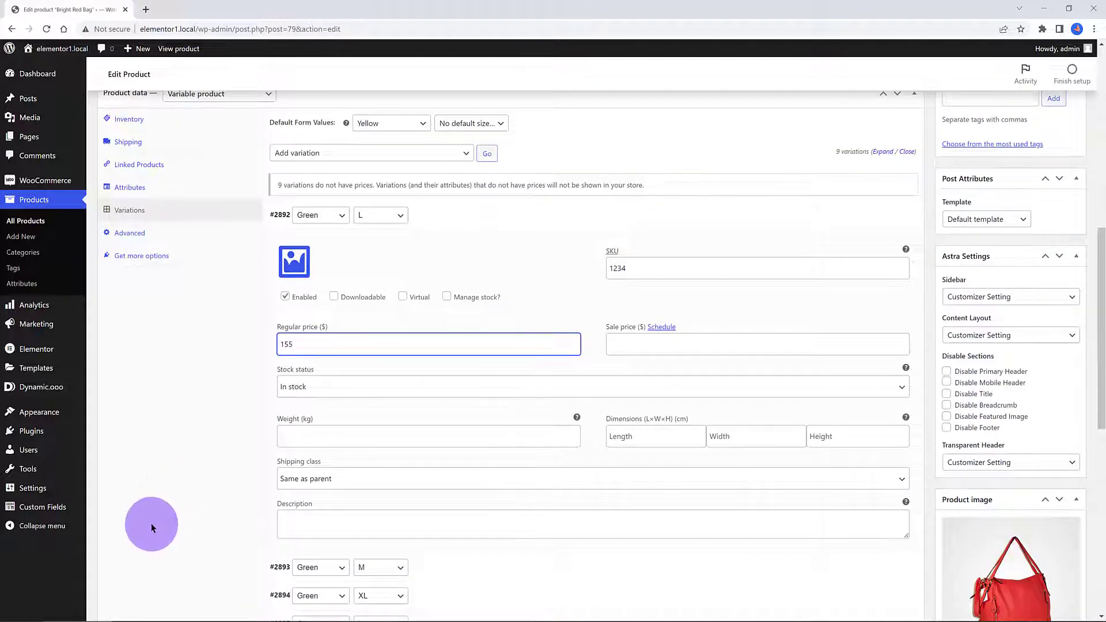
{"action": "left_click", "coordinate": [294, 260]}
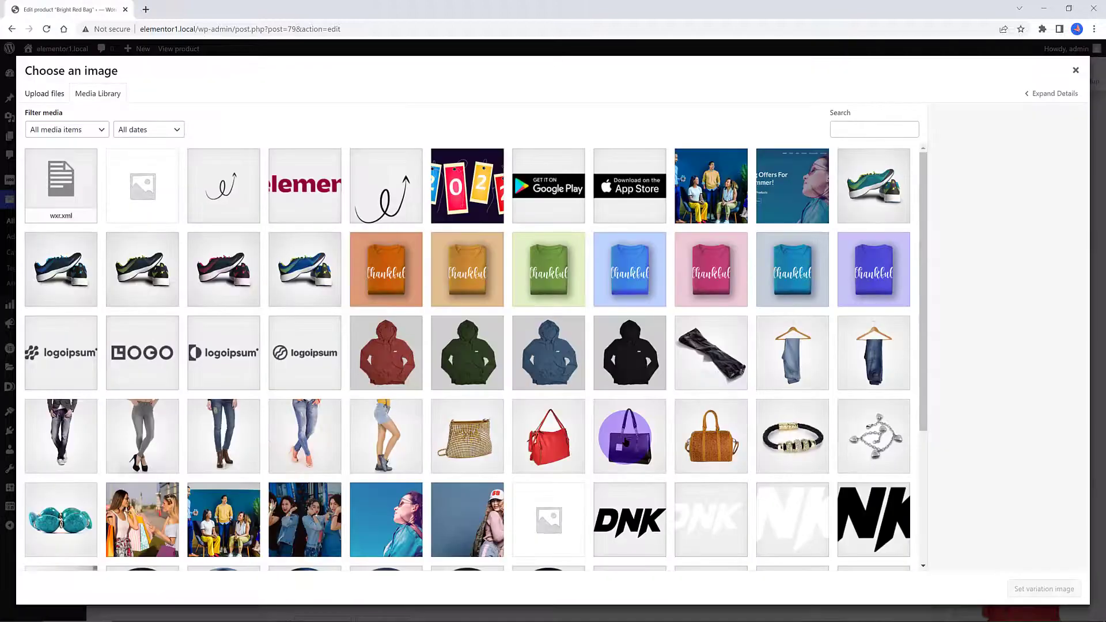
{"action": "left_click", "coordinate": [625, 435]}
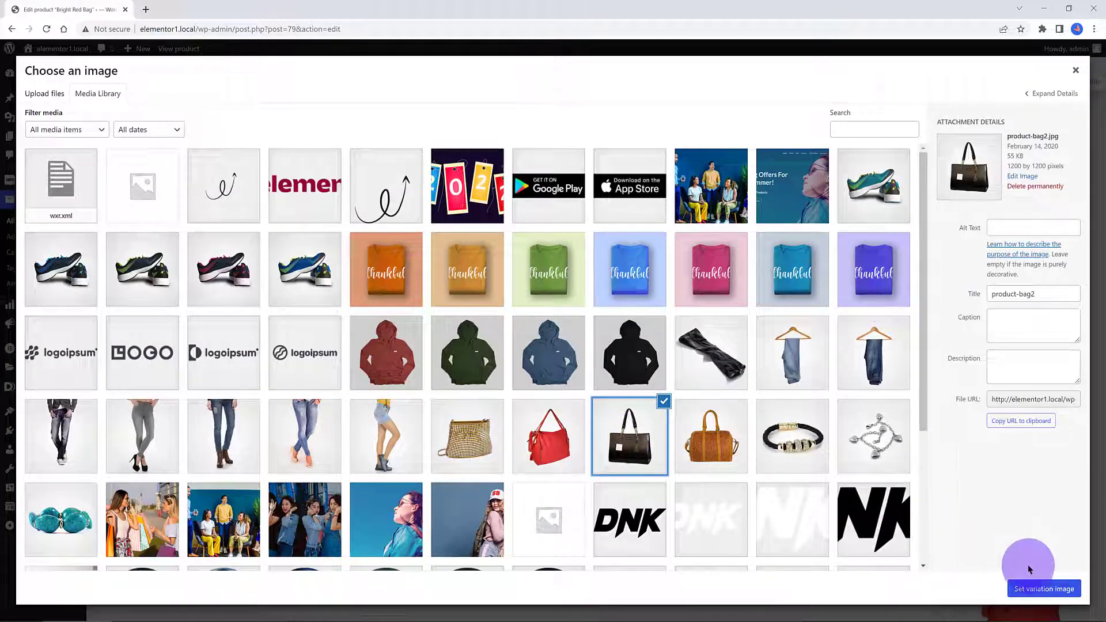
{"action": "left_click", "coordinate": [1029, 587]}
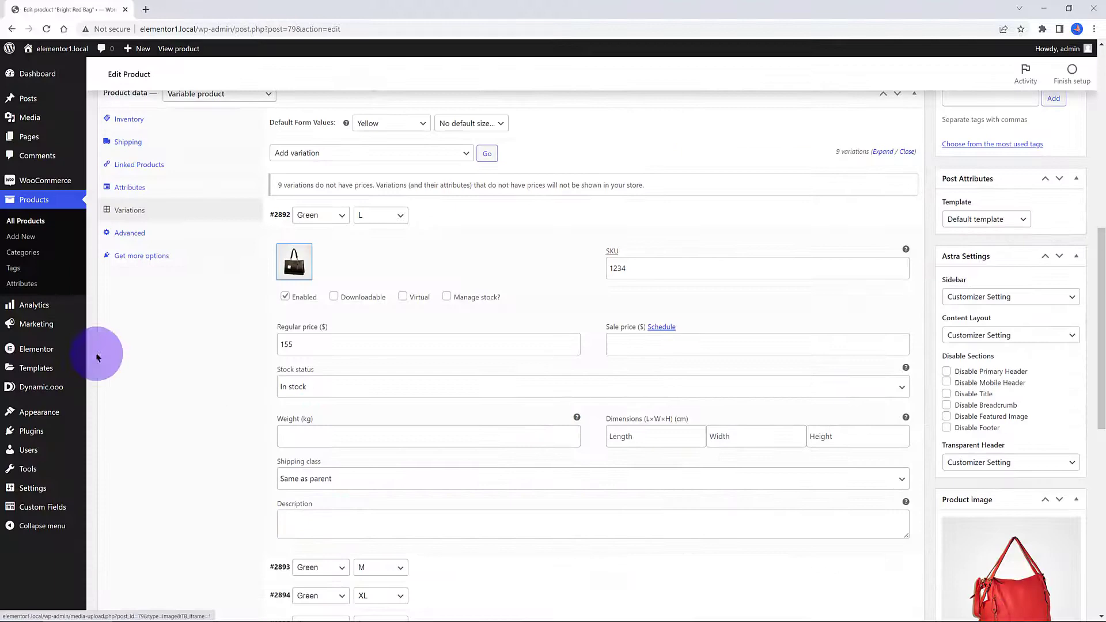
{"action": "scroll", "coordinate": [96, 357], "scroll_direction": "up", "scroll_amount": 3}
{"action": "left_click", "coordinate": [282, 361]}
Give the Green M variation the brown bag photo, SKU 1365 and price 155
{"action": "left_click", "coordinate": [282, 391]}
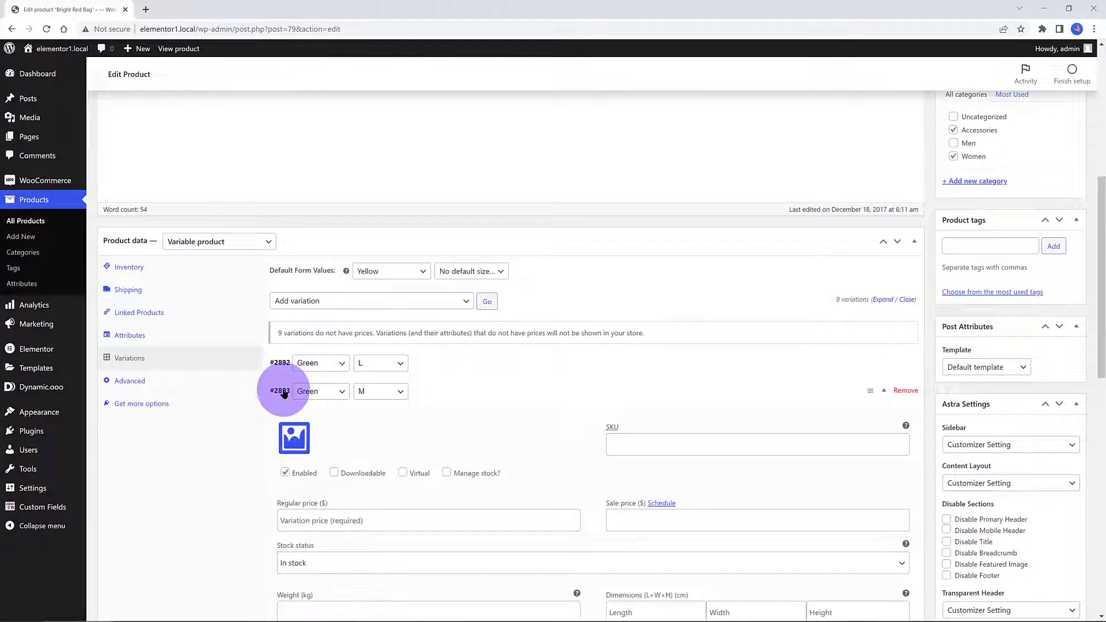
{"action": "left_click", "coordinate": [293, 436]}
{"action": "left_click", "coordinate": [702, 469]}
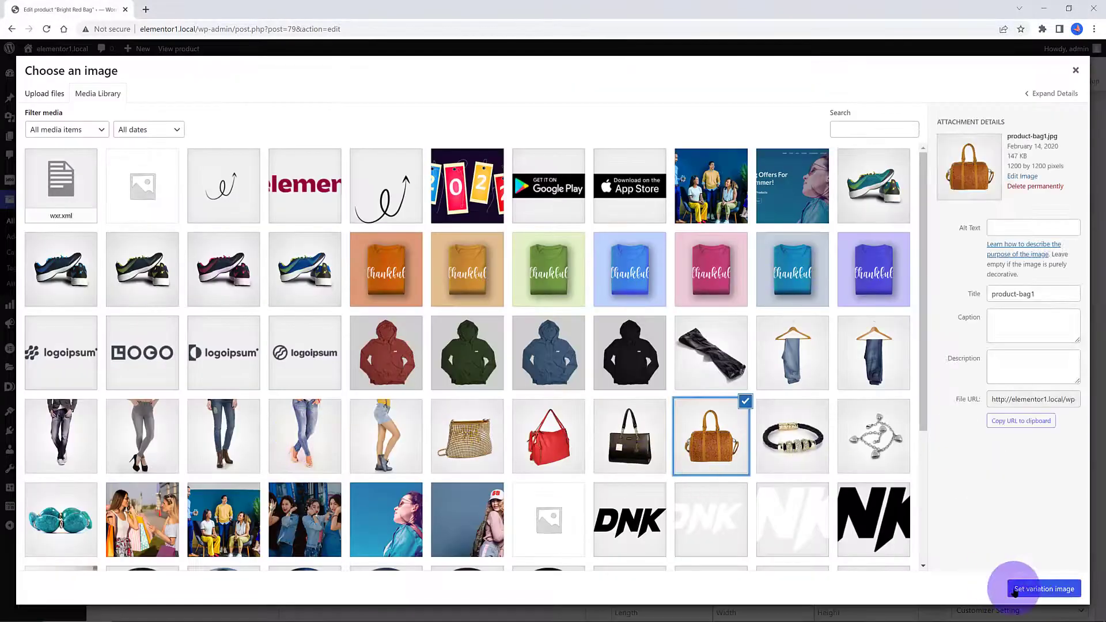
{"action": "left_click", "coordinate": [1031, 588]}
{"action": "left_click", "coordinate": [621, 444]}
{"action": "type", "text": "1365"}
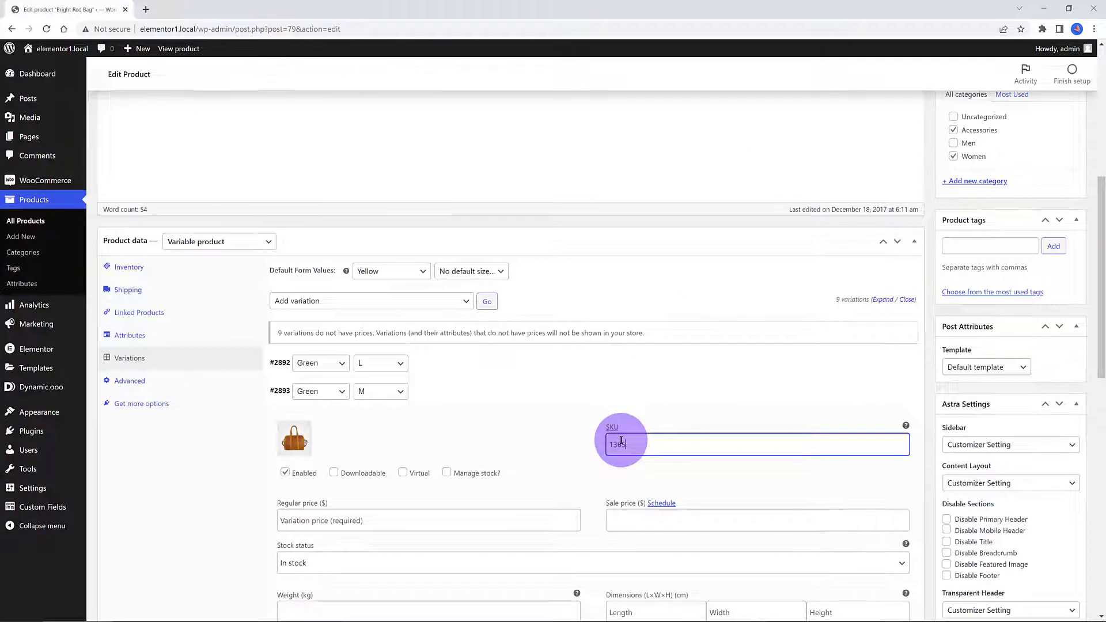
{"action": "left_click", "coordinate": [295, 520]}
{"action": "type", "text": "155"}
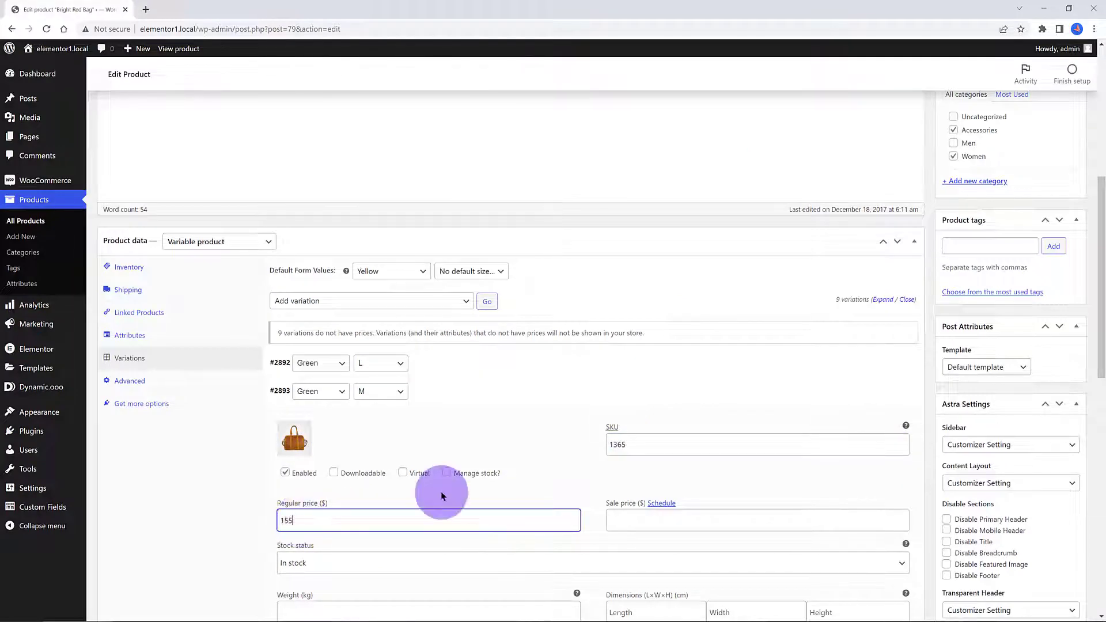
{"action": "scroll", "coordinate": [357, 478], "scroll_direction": "up", "scroll_amount": 1}
{"action": "left_click", "coordinate": [279, 457]}
Give the Green XL variation the gold bag photo, price 155 and SKU 5698
{"action": "scroll", "coordinate": [230, 472], "scroll_direction": "down", "scroll_amount": 1}
{"action": "left_click", "coordinate": [283, 424]}
{"action": "left_click", "coordinate": [288, 467]}
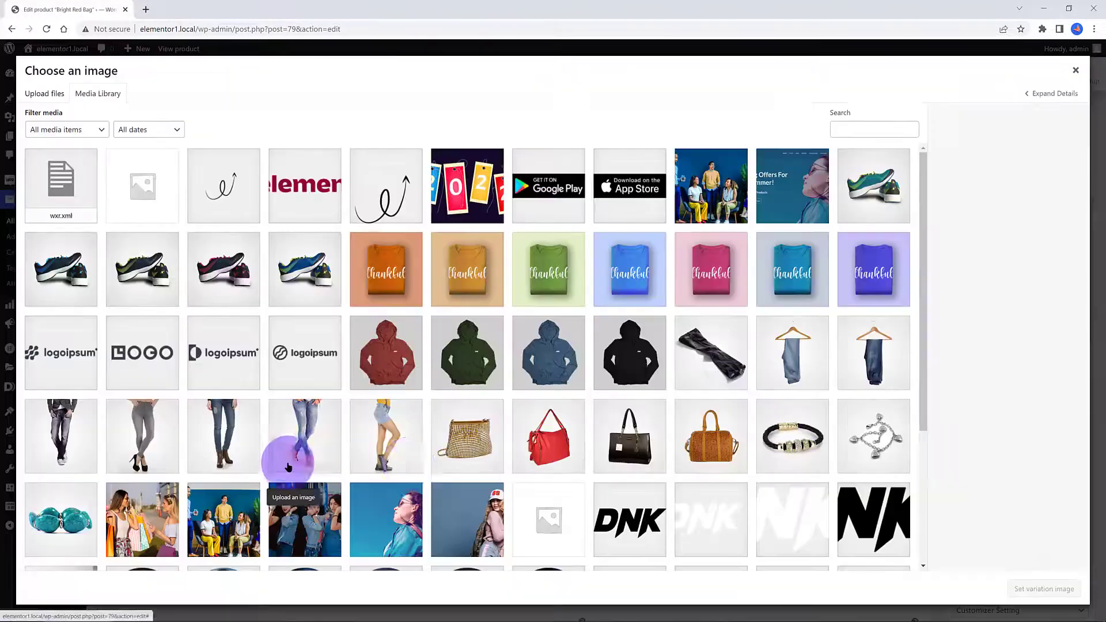
{"action": "left_click", "coordinate": [467, 440]}
{"action": "left_click", "coordinate": [1031, 588]}
{"action": "left_click", "coordinate": [296, 548]}
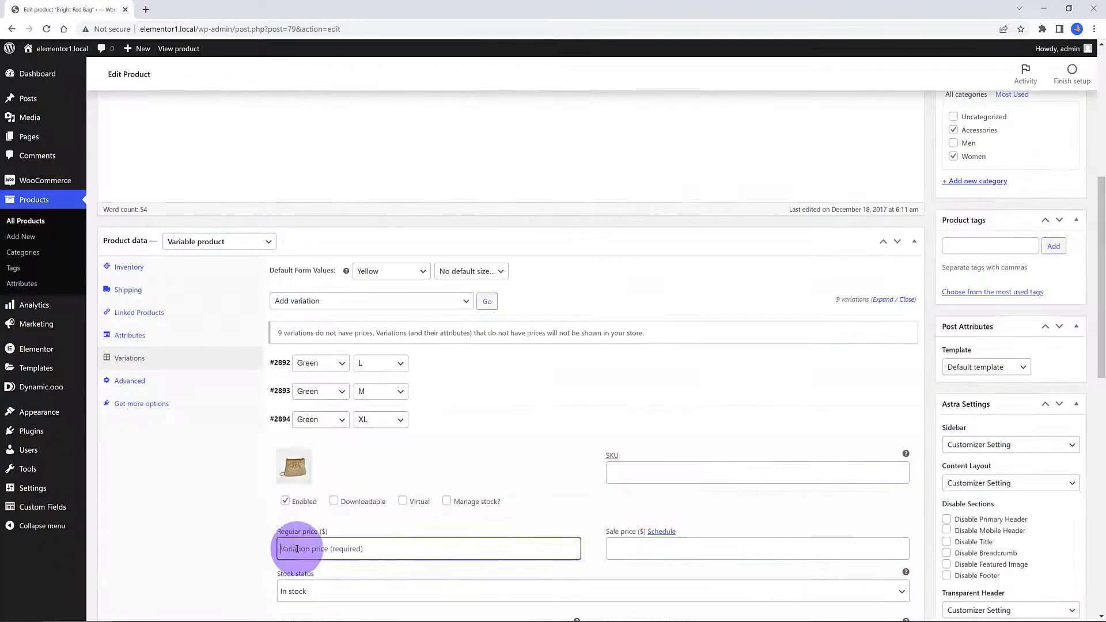
{"action": "type", "text": "155"}
{"action": "left_click", "coordinate": [634, 471]}
{"action": "type", "text": "5698"}
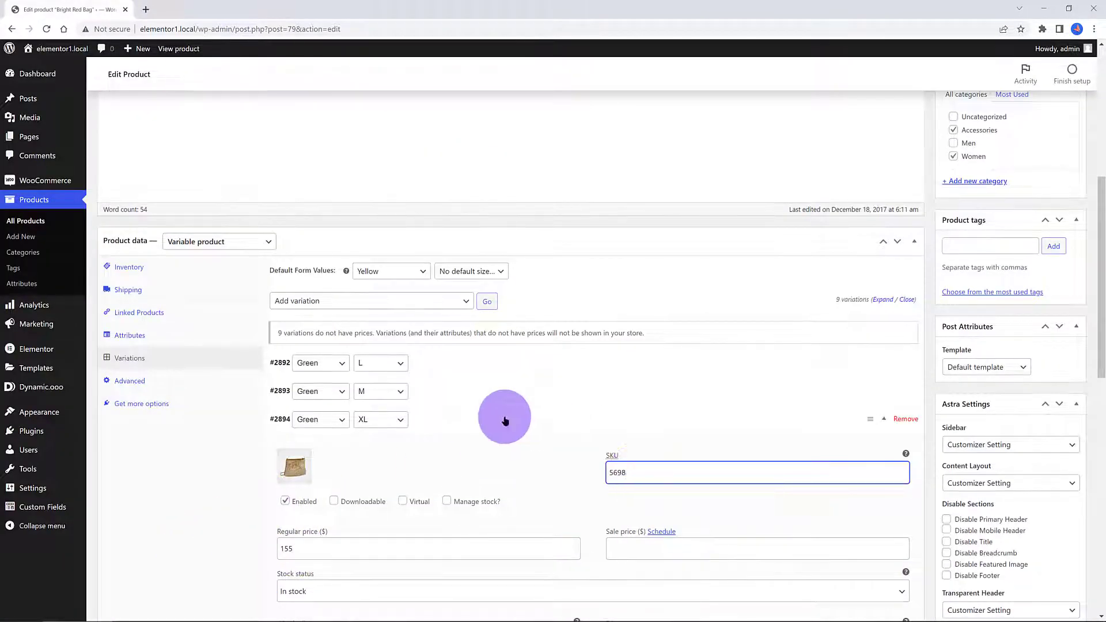
{"action": "scroll", "coordinate": [214, 427], "scroll_direction": "down", "scroll_amount": 5}
{"action": "scroll", "coordinate": [215, 427], "scroll_direction": "up", "scroll_amount": 5}
{"action": "left_click", "coordinate": [280, 420]}
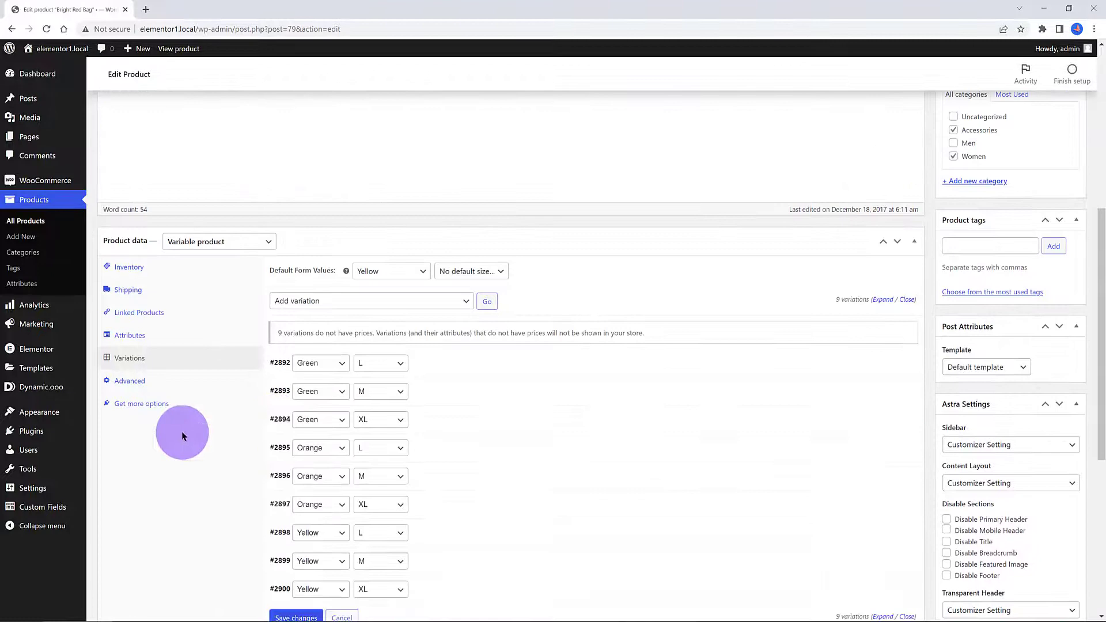
{"action": "scroll", "coordinate": [182, 436], "scroll_direction": "down", "scroll_amount": 3}
Save the variation changes and open the Bright Red Bag page in the live store
{"action": "left_click", "coordinate": [295, 469]}
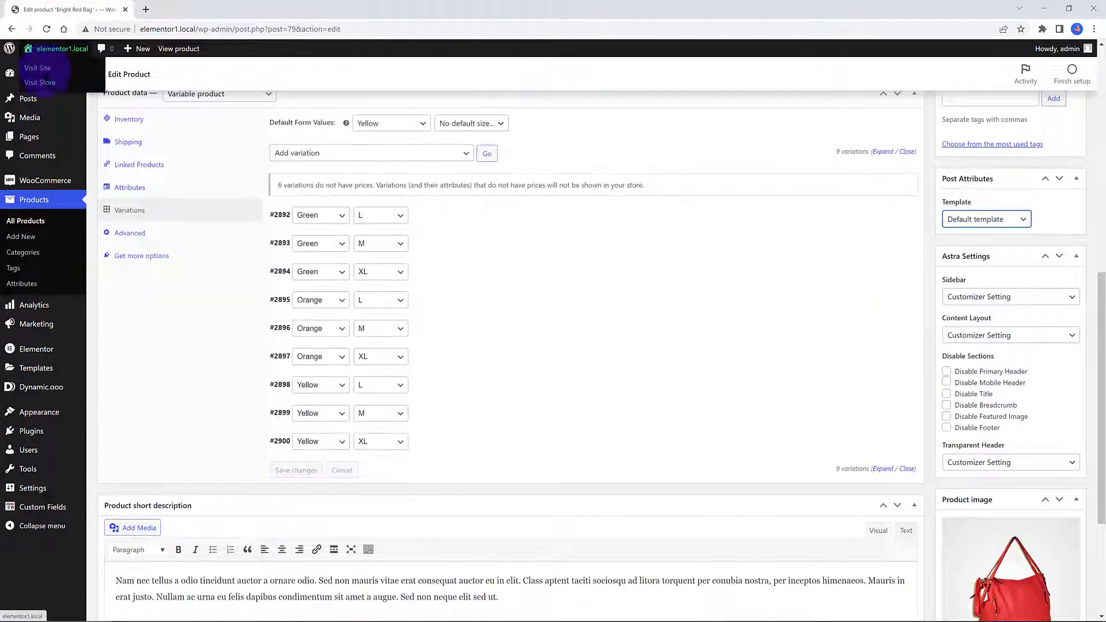
{"action": "left_click", "coordinate": [46, 82]}
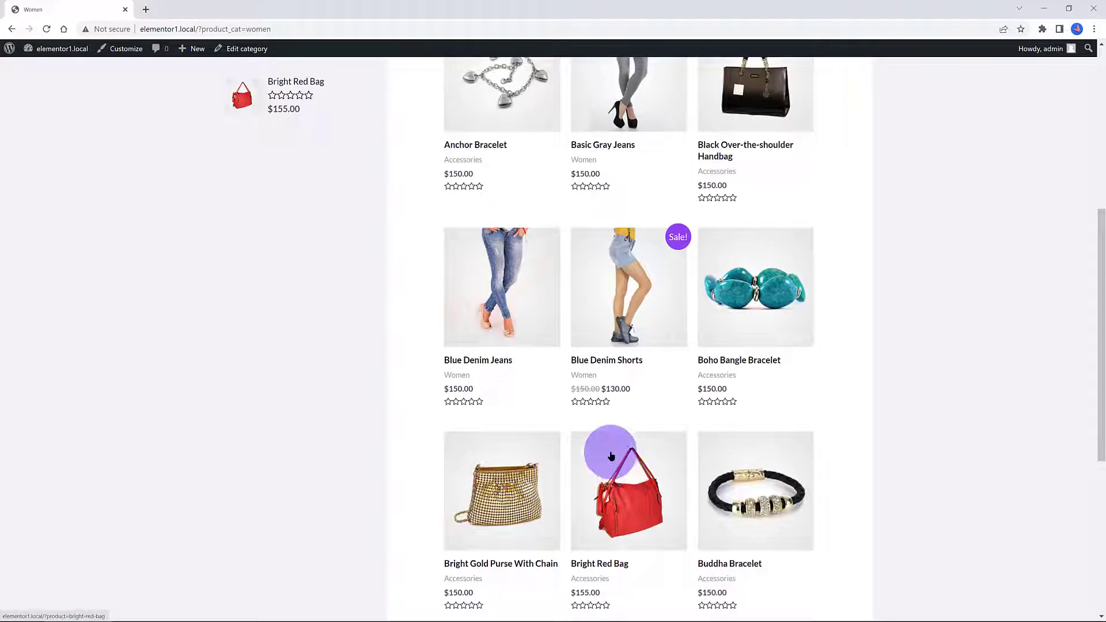
{"action": "scroll", "coordinate": [632, 439], "scroll_direction": "down", "scroll_amount": 2}
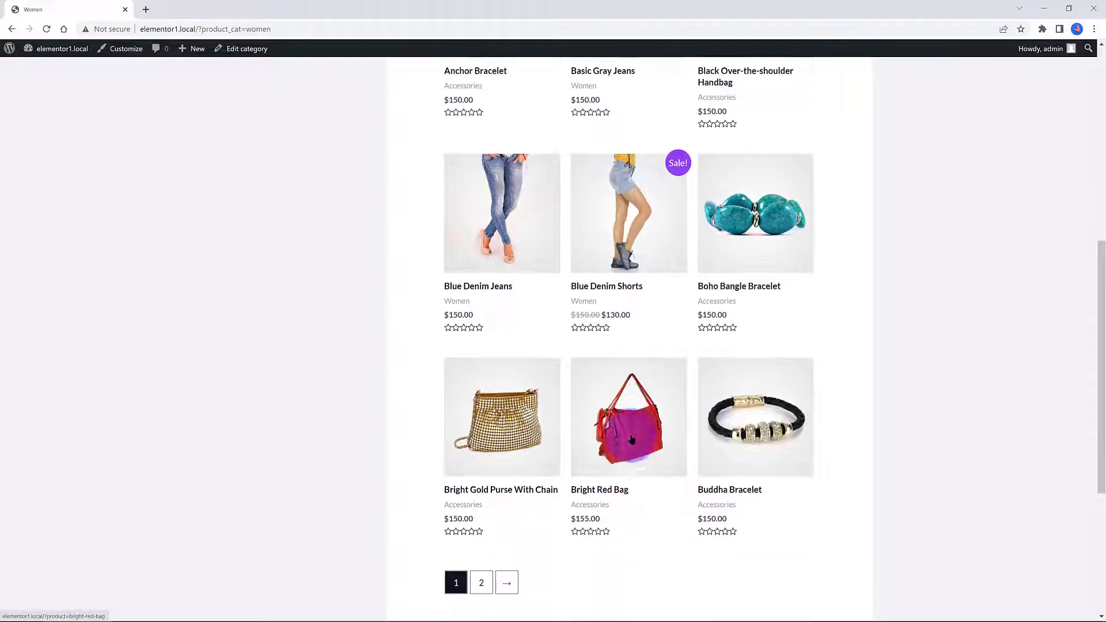
{"action": "left_click", "coordinate": [632, 439]}
Choose Green as the colour and M as the size on the product page
{"action": "scroll", "coordinate": [642, 236], "scroll_direction": "down", "scroll_amount": 1}
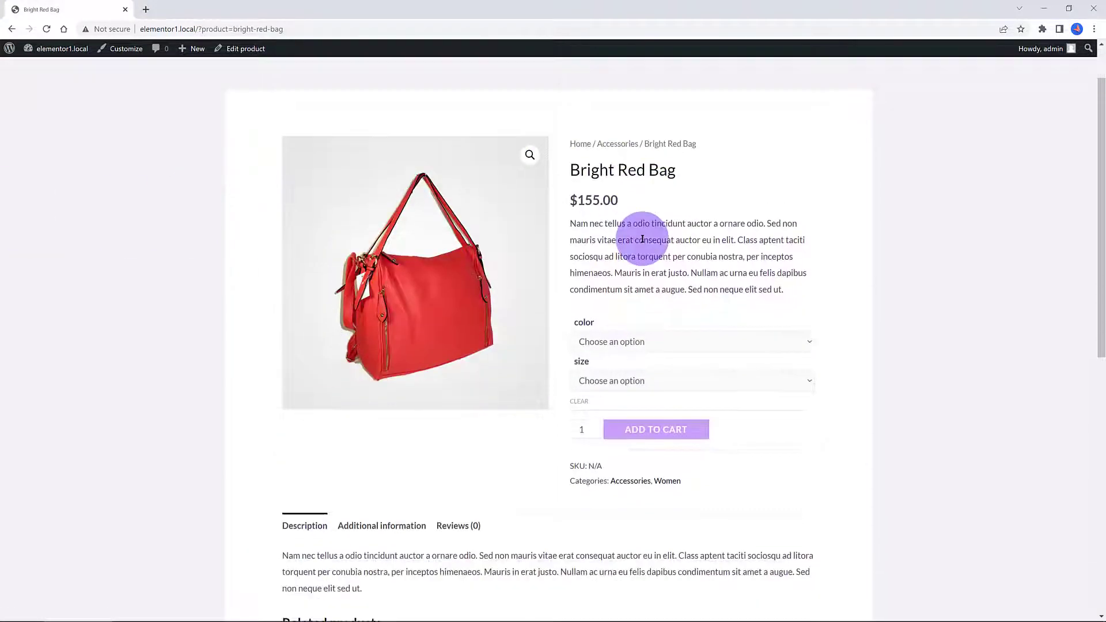
{"action": "scroll", "coordinate": [643, 239], "scroll_direction": "down", "scroll_amount": 1}
{"action": "left_click", "coordinate": [610, 255]}
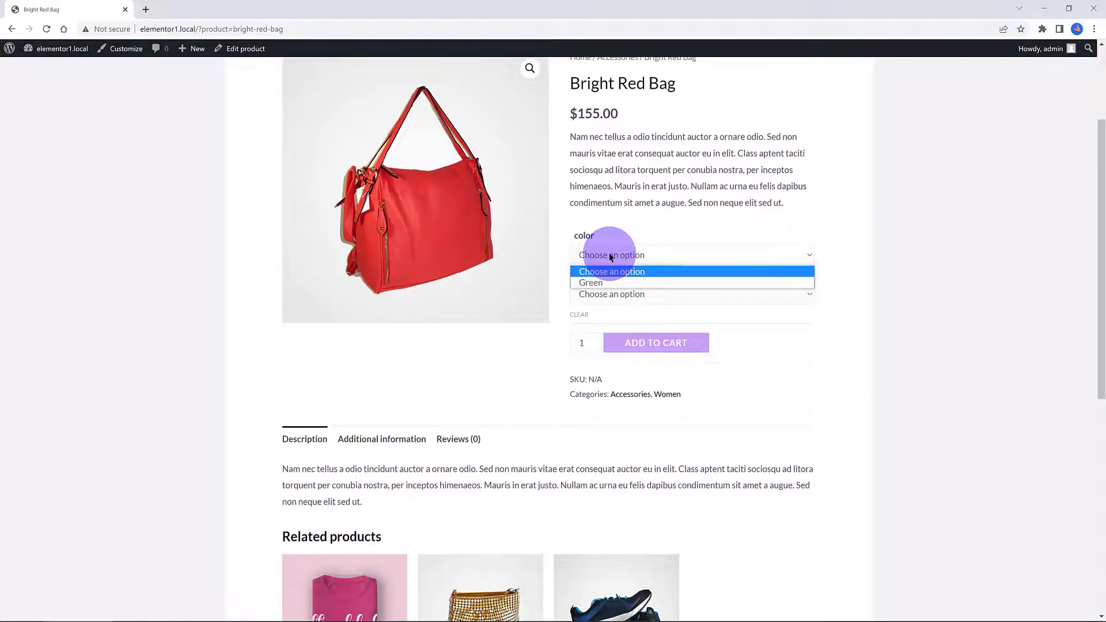
{"action": "left_click", "coordinate": [597, 283]}
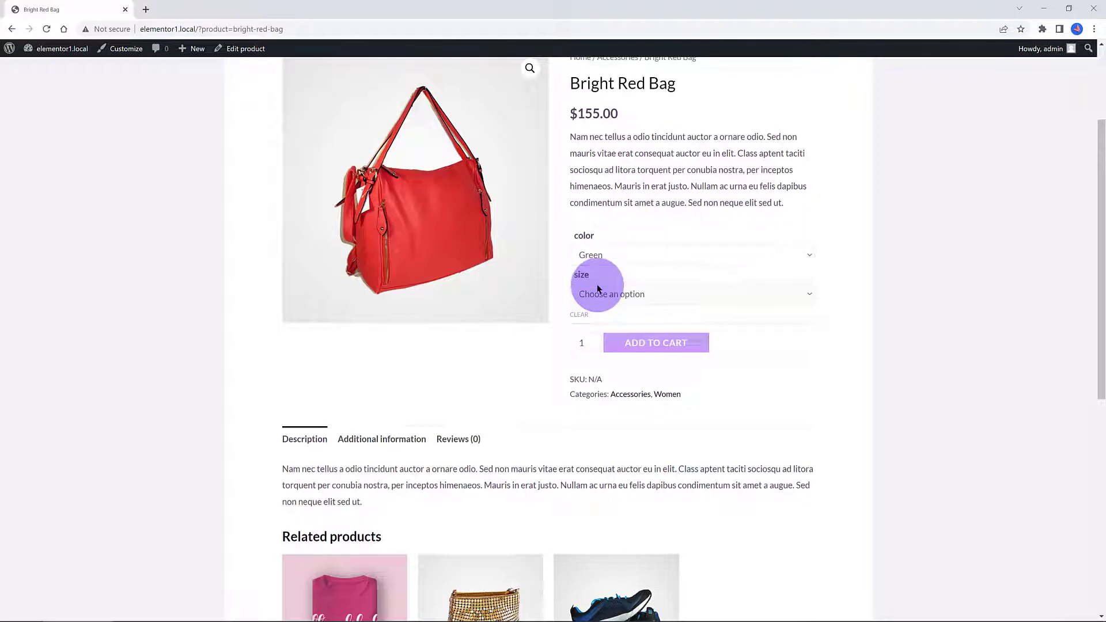
{"action": "left_click", "coordinate": [590, 295]}
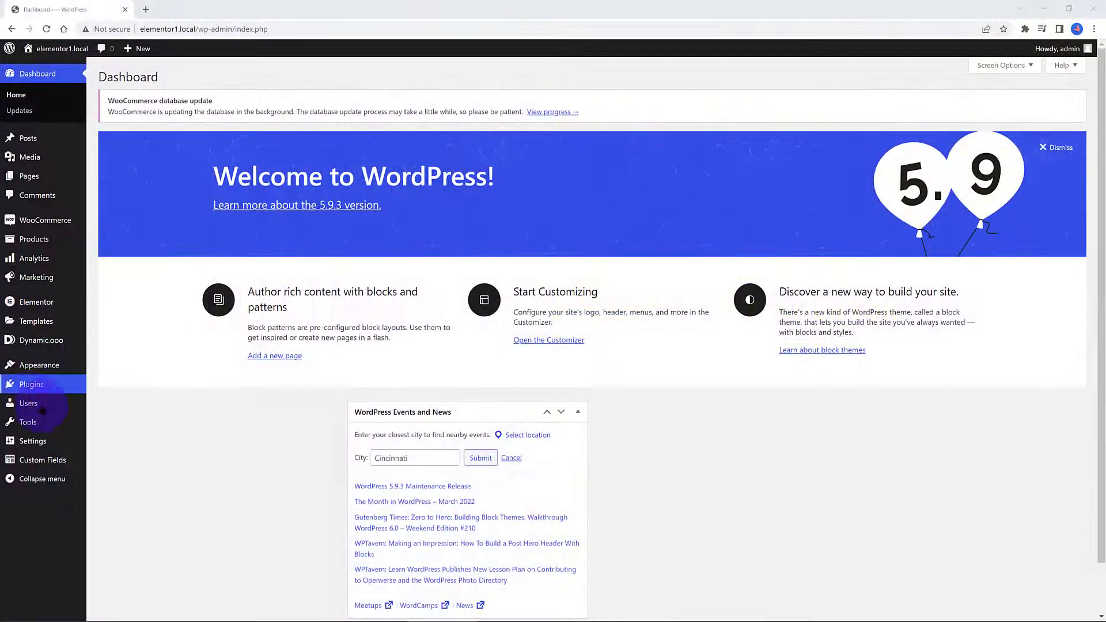
Create a new ACF field group titled Product Detail
{"action": "mouse_move", "coordinate": [69, 460]}
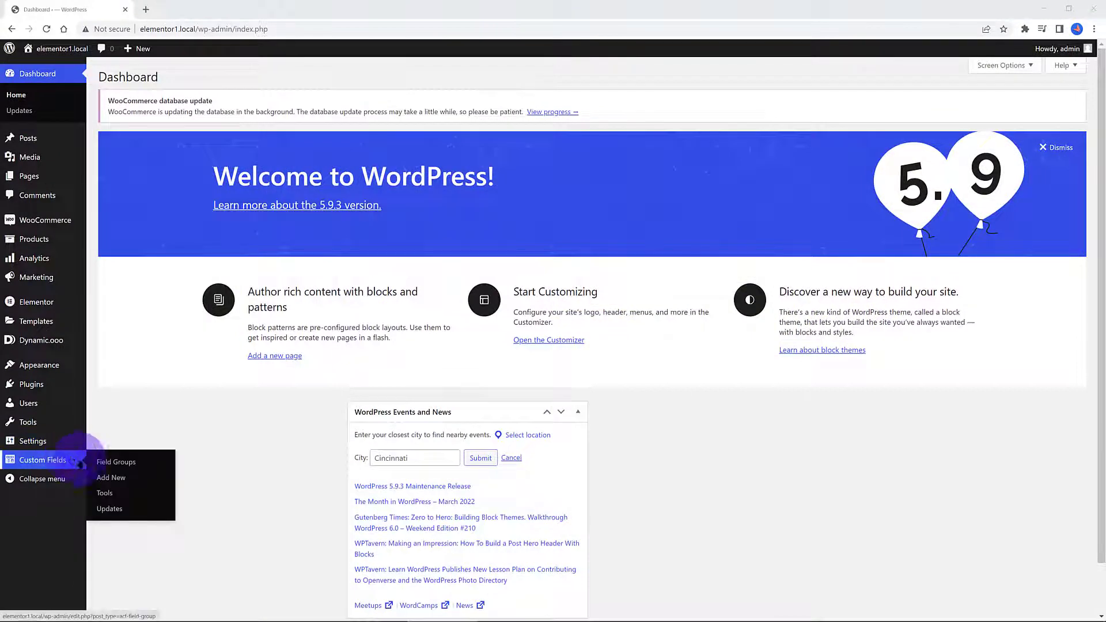
{"action": "left_click", "coordinate": [109, 478]}
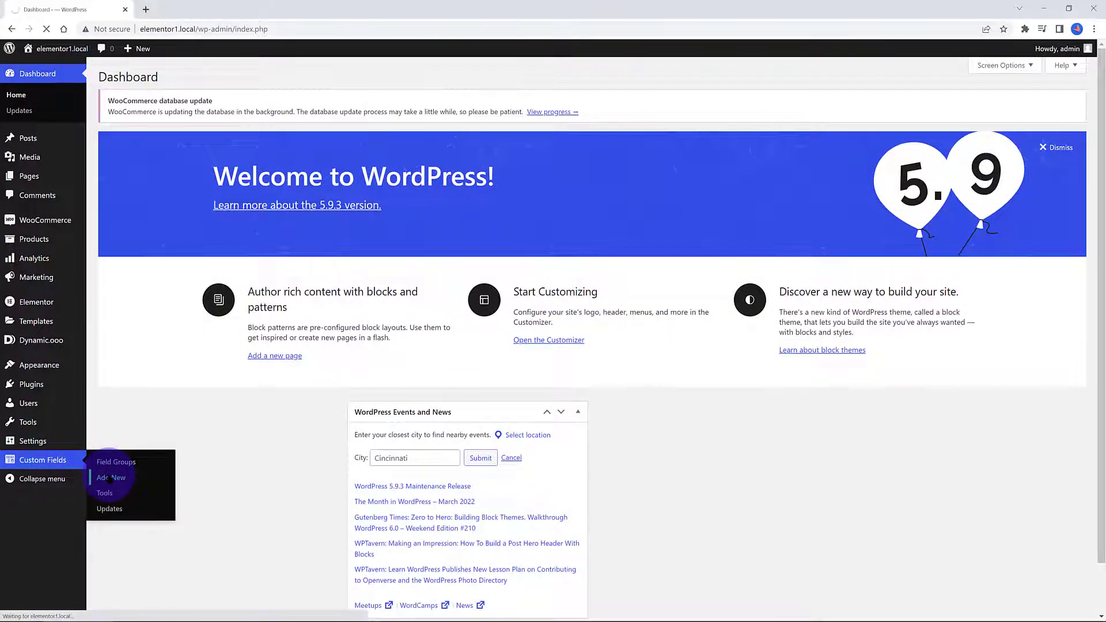
{"action": "left_click", "coordinate": [121, 139]}
{"action": "type", "text": "Pro"}
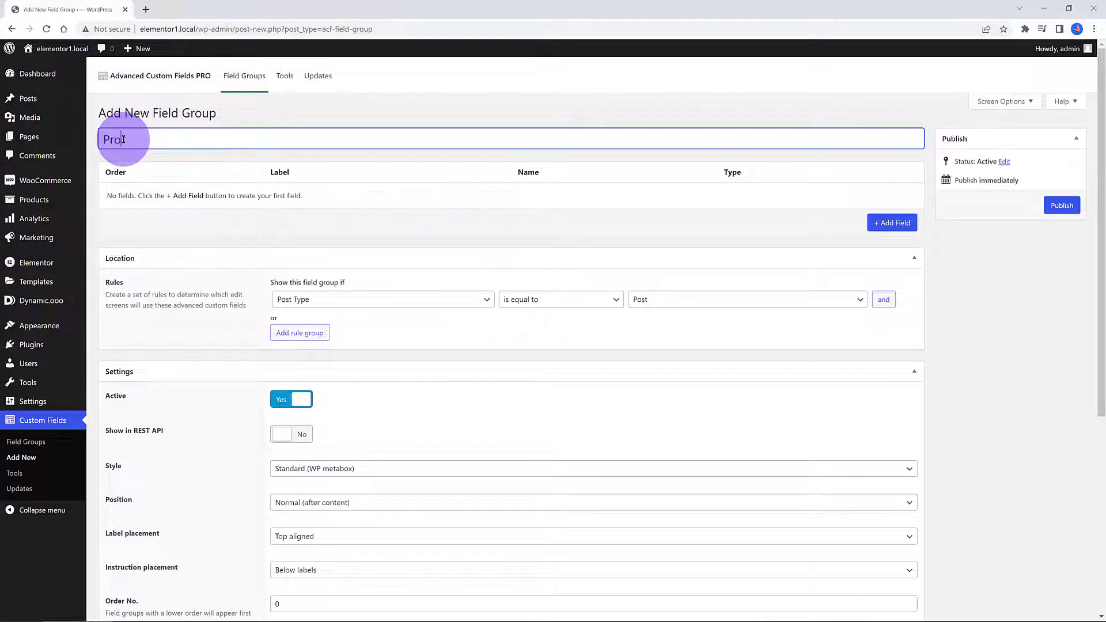
{"action": "type", "text": "duct Detail"}
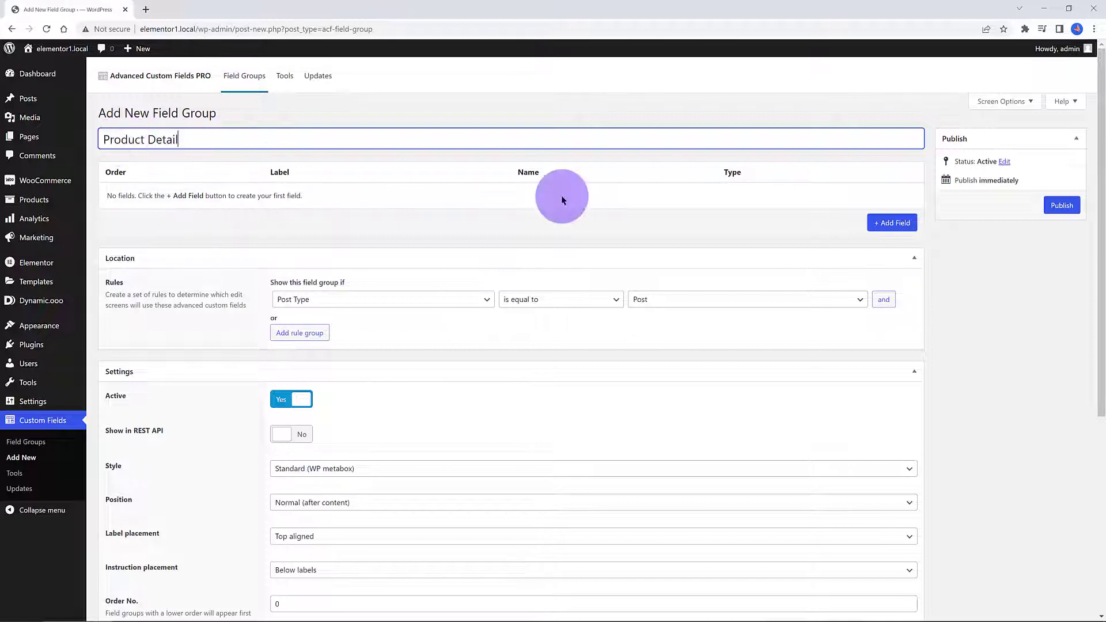
{"action": "key", "text": "Tab"}
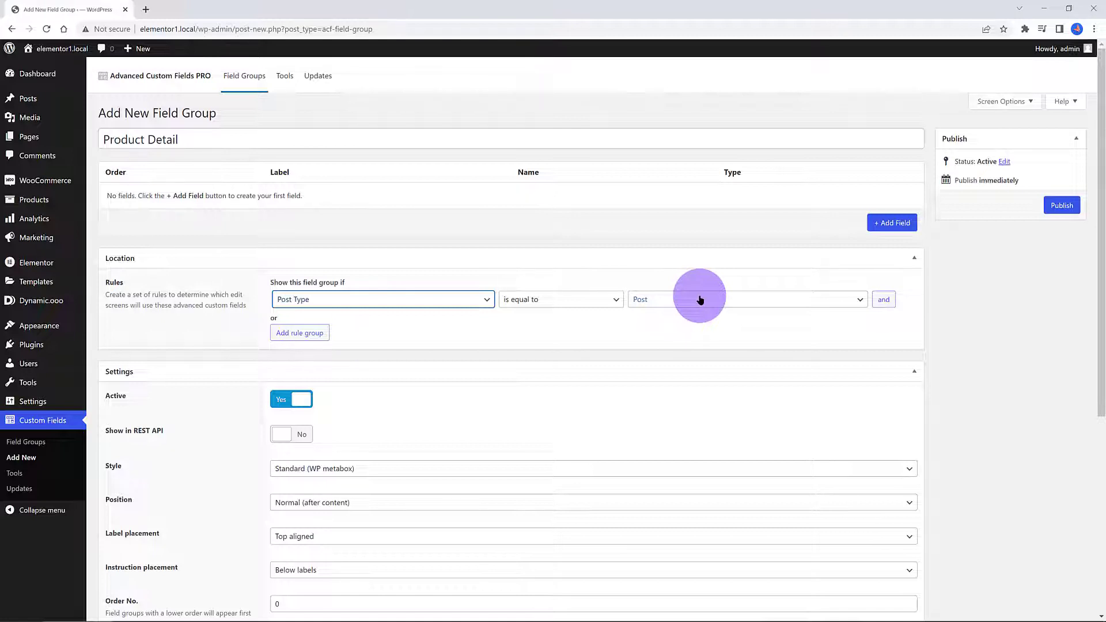
Set the group's location rule to Post Type equal to Product
{"action": "left_click", "coordinate": [699, 299]}
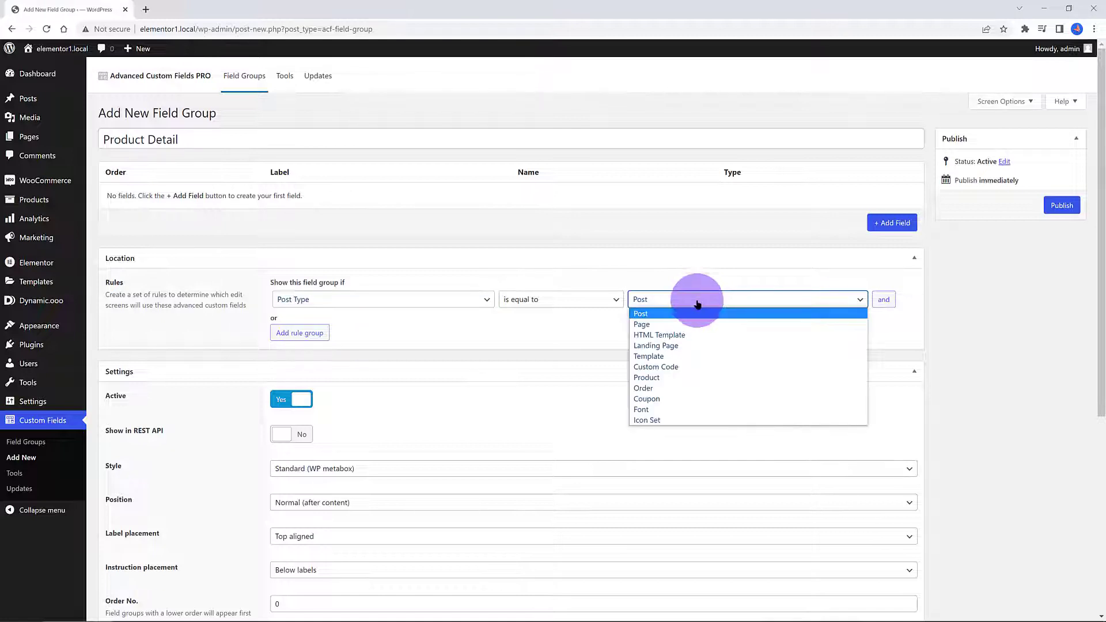
{"action": "left_click", "coordinate": [670, 377]}
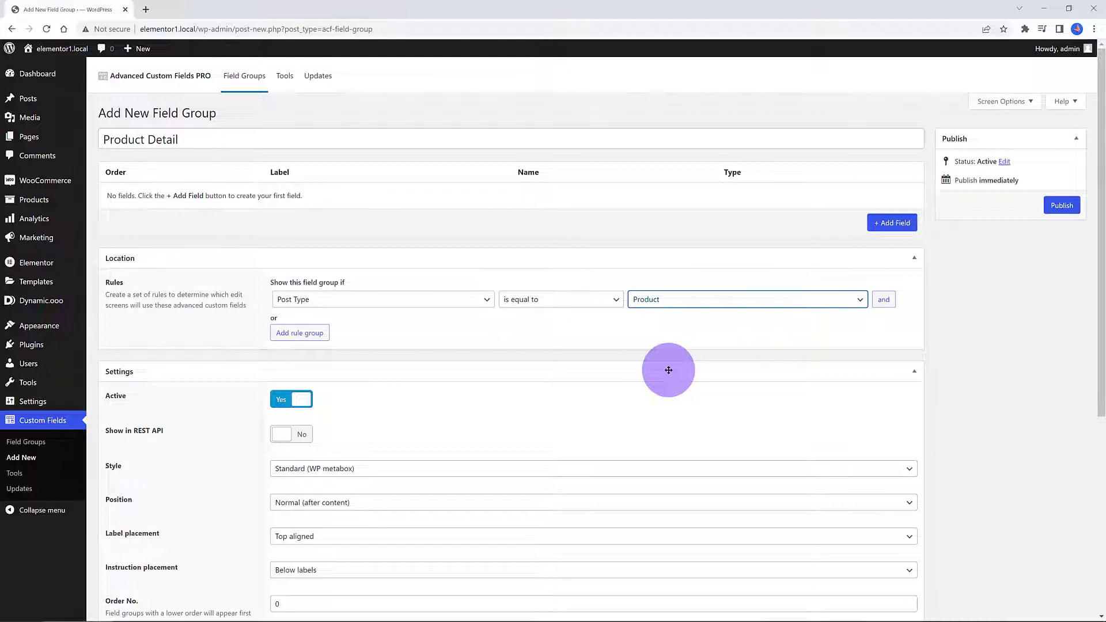
{"action": "left_click", "coordinate": [637, 338]}
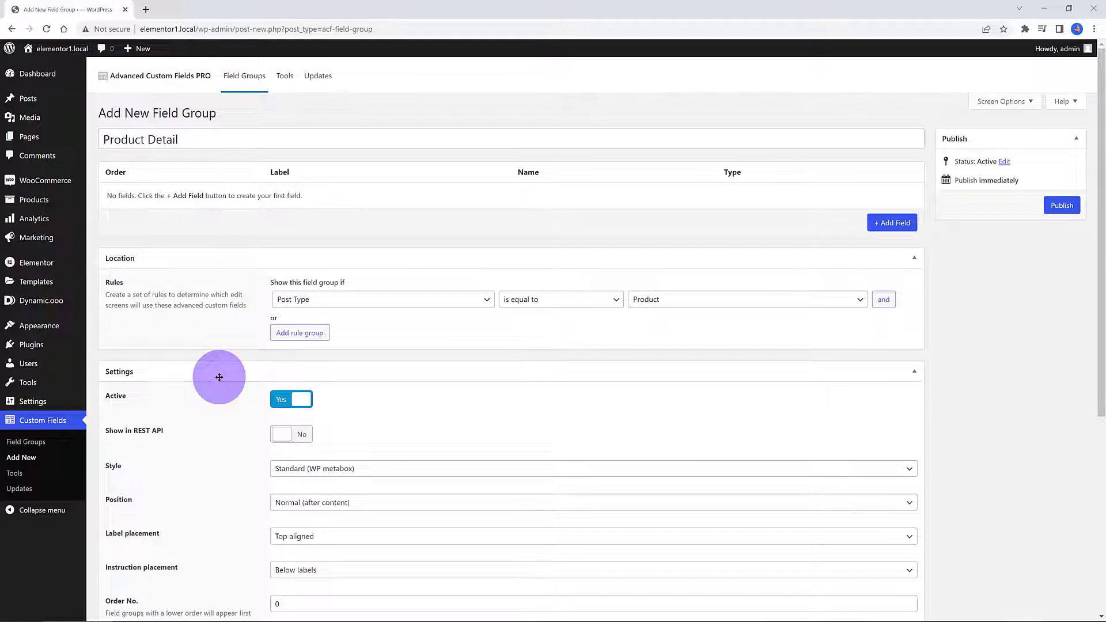
{"action": "scroll", "coordinate": [219, 377], "scroll_direction": "down", "scroll_amount": 5}
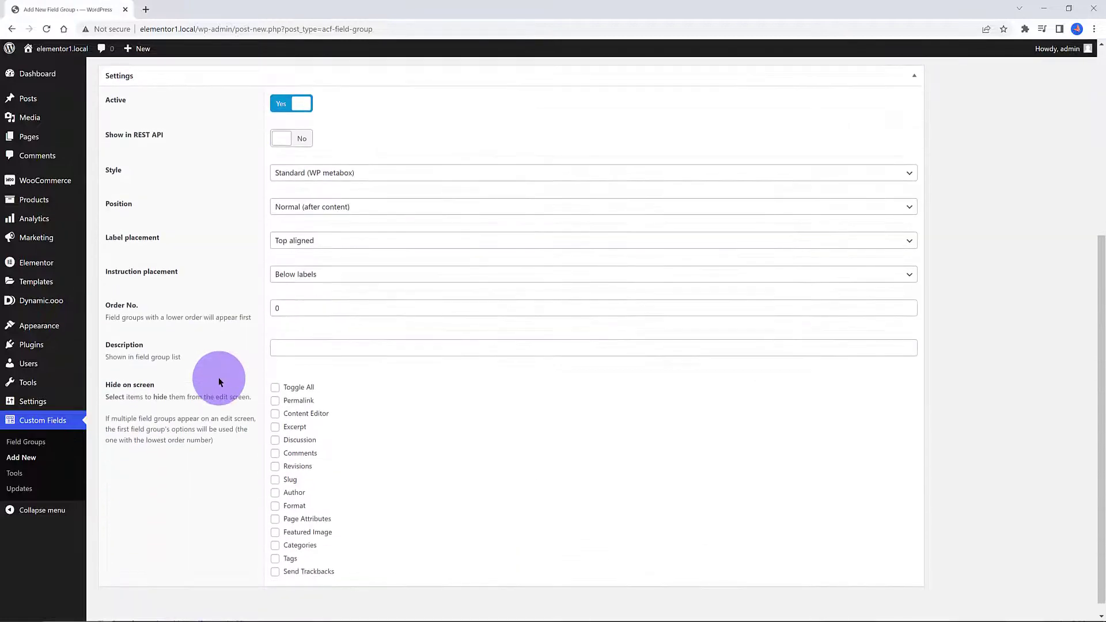
{"action": "scroll", "coordinate": [219, 378], "scroll_direction": "up", "scroll_amount": 5}
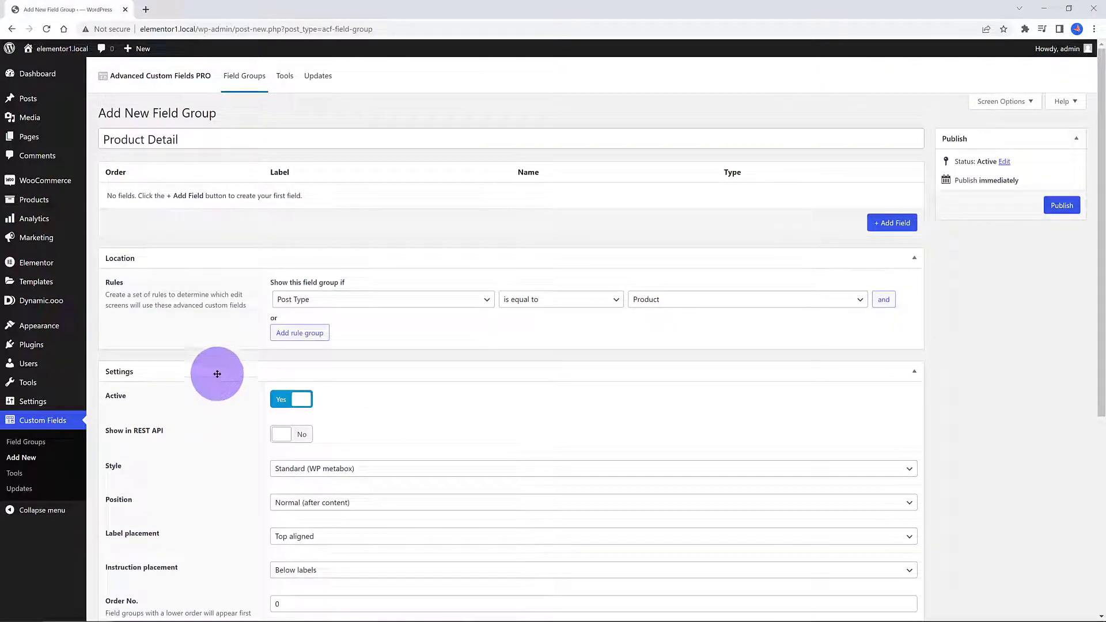
Add a field labelled Characteristics and set its type to Repeater
{"action": "left_click", "coordinate": [893, 223]}
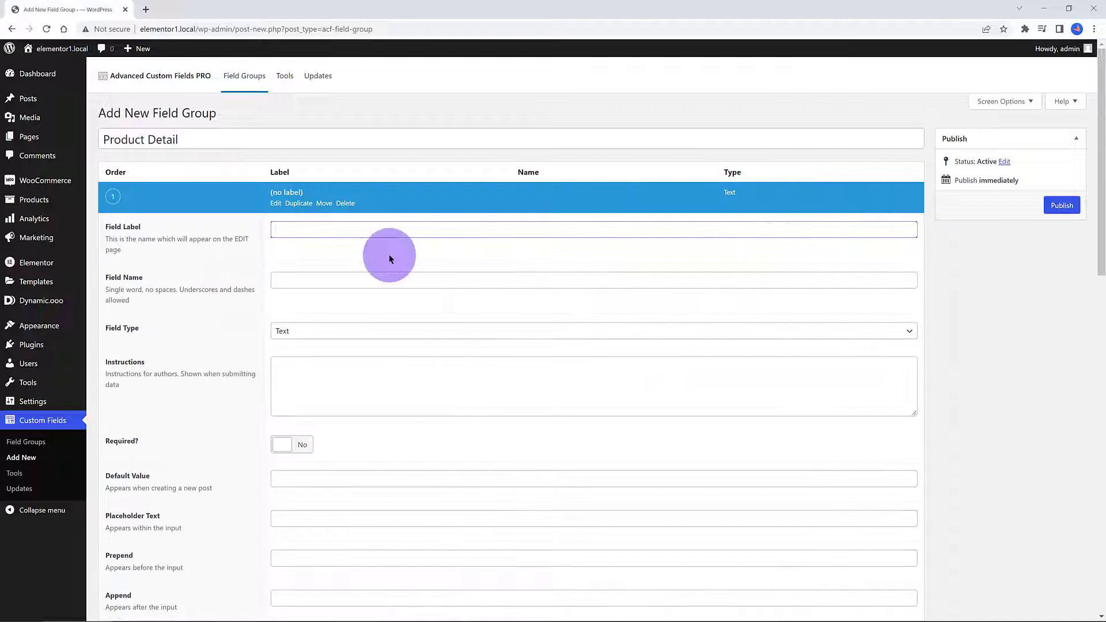
{"action": "type", "text": "Character"}
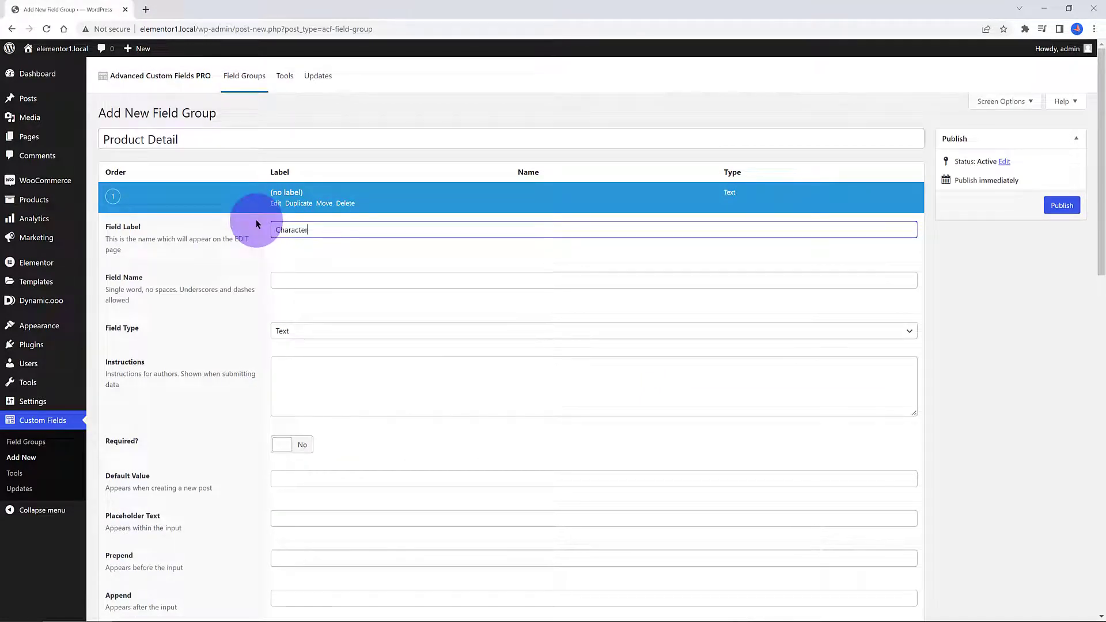
{"action": "type", "text": "istics"}
{"action": "left_click", "coordinate": [283, 248]}
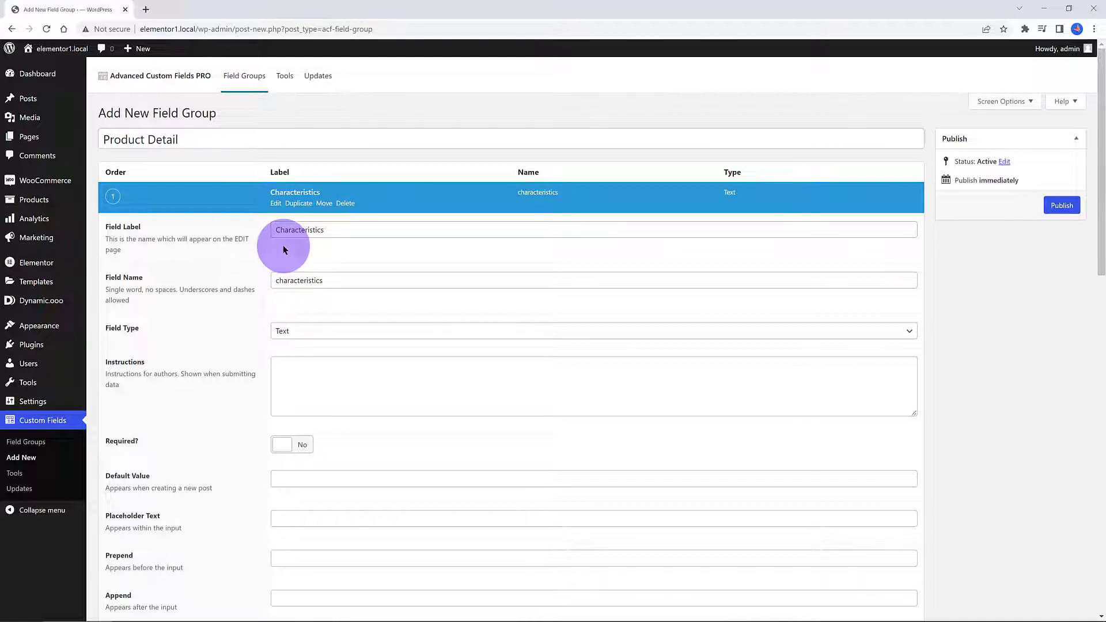
{"action": "left_click", "coordinate": [343, 331]}
{"action": "scroll", "coordinate": [399, 407], "scroll_direction": "down", "scroll_amount": 5}
{"action": "scroll", "coordinate": [395, 413], "scroll_direction": "up", "scroll_amount": 5}
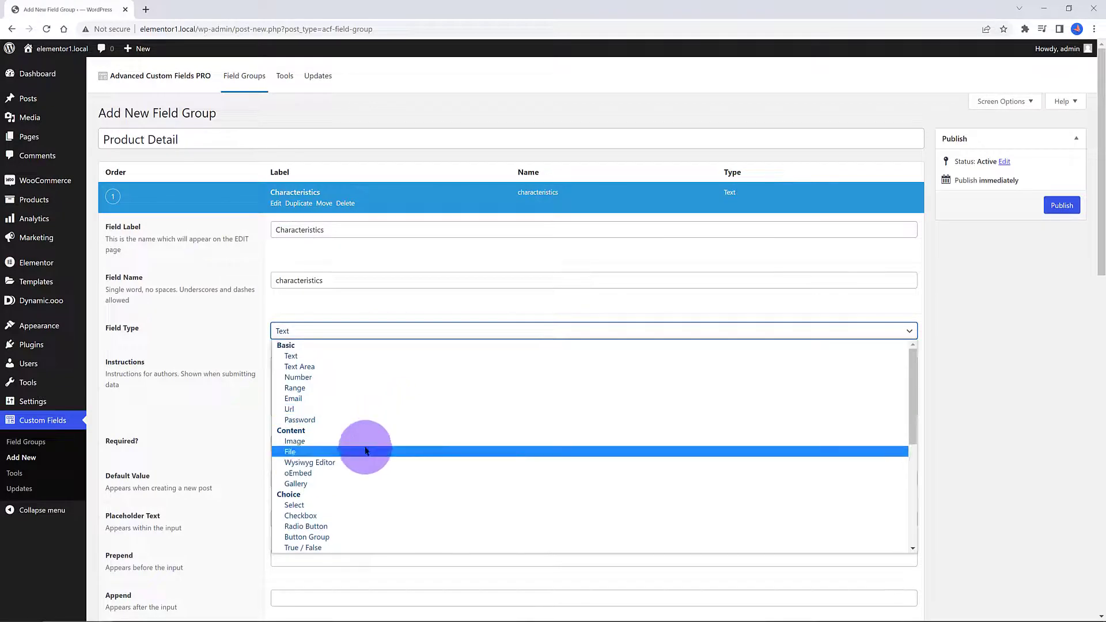
{"action": "scroll", "coordinate": [634, 507], "scroll_direction": "down", "scroll_amount": 10}
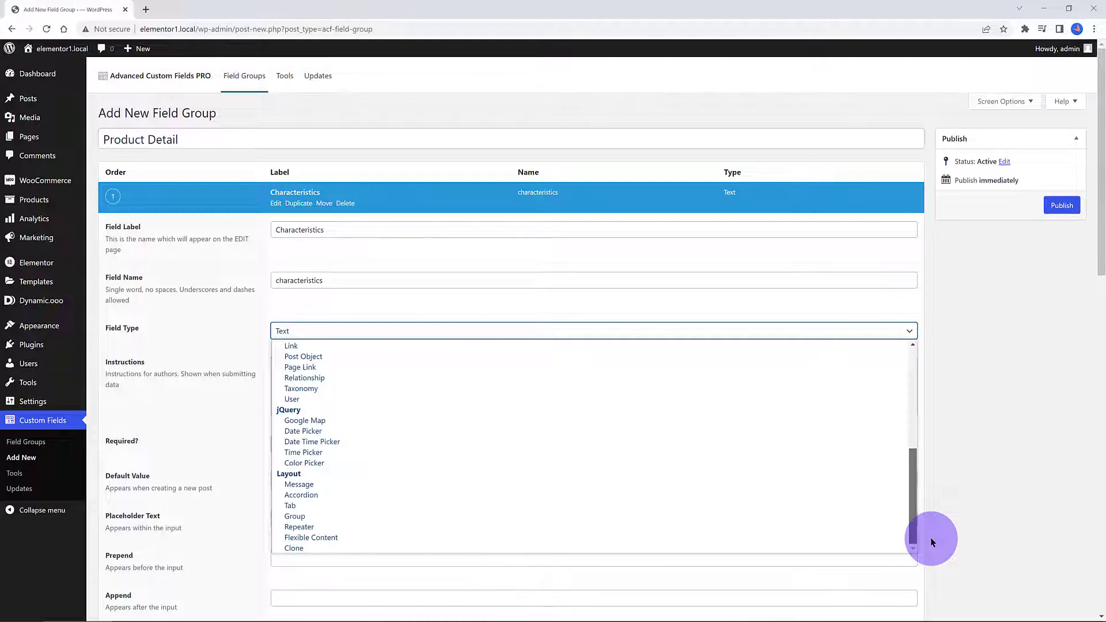
{"action": "left_click", "coordinate": [299, 526]}
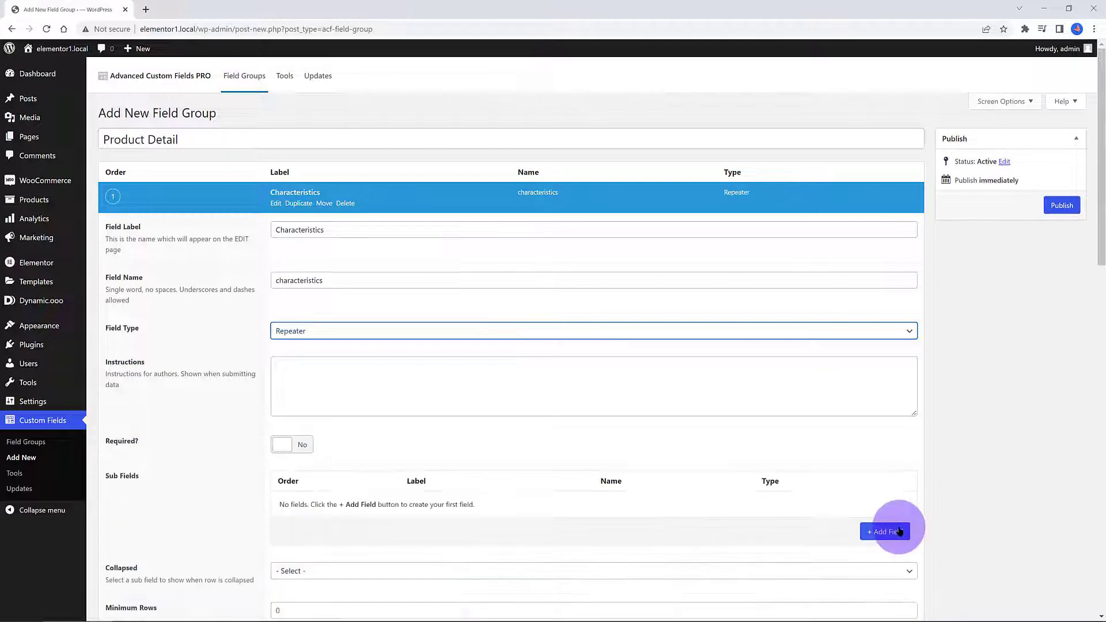
Add a Top Handles Select sub-field with choices Yes and No, allowing empty values
{"action": "left_click", "coordinate": [899, 531]}
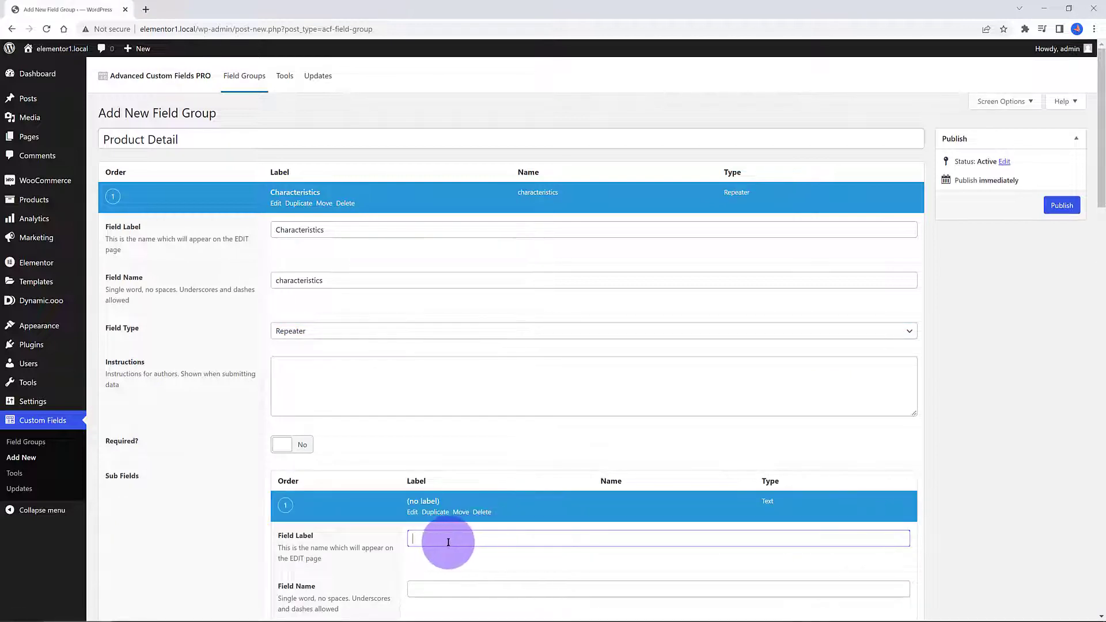
{"action": "scroll", "coordinate": [448, 542], "scroll_direction": "down", "scroll_amount": 2}
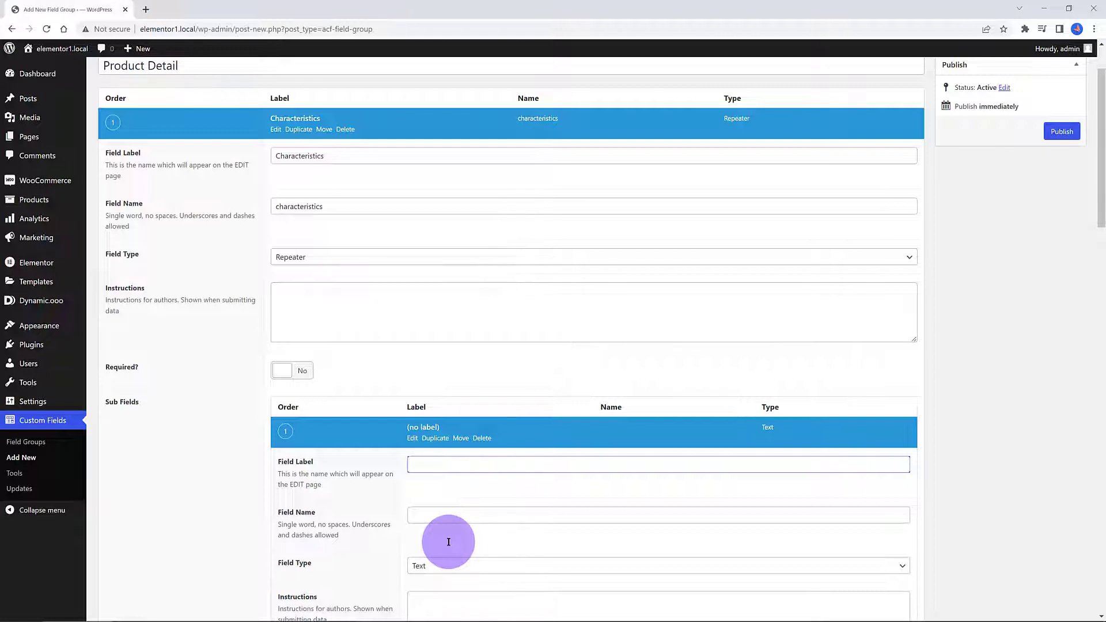
{"action": "scroll", "coordinate": [448, 542], "scroll_direction": "down", "scroll_amount": 2}
{"action": "left_click", "coordinate": [423, 390]}
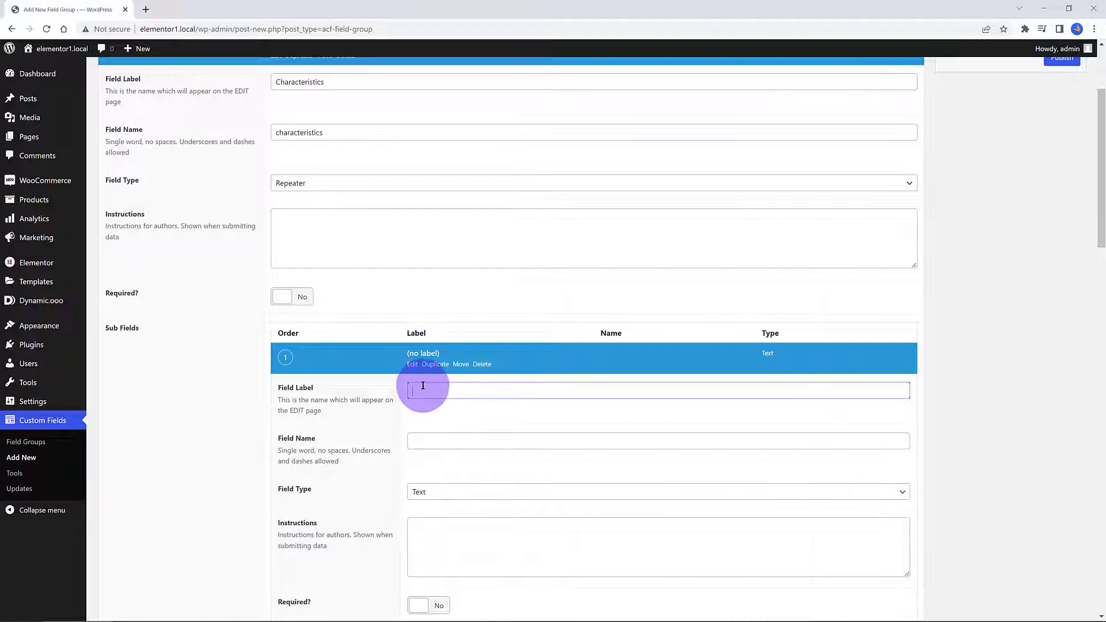
{"action": "type", "text": "Top Handles"}
{"action": "key", "text": "Tab"}
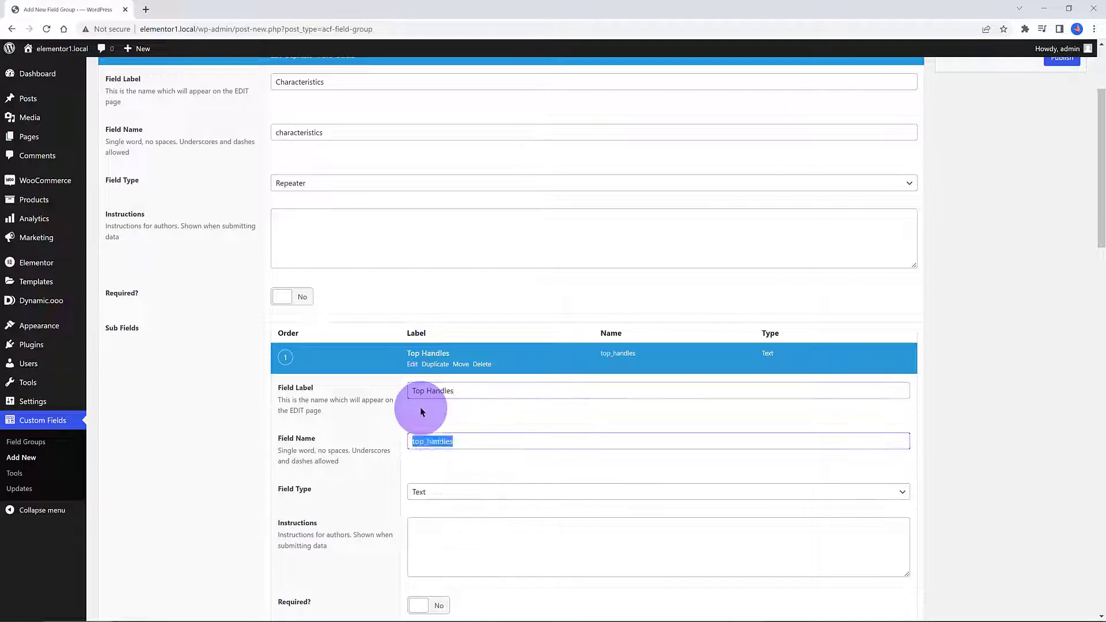
{"action": "left_click", "coordinate": [434, 492]}
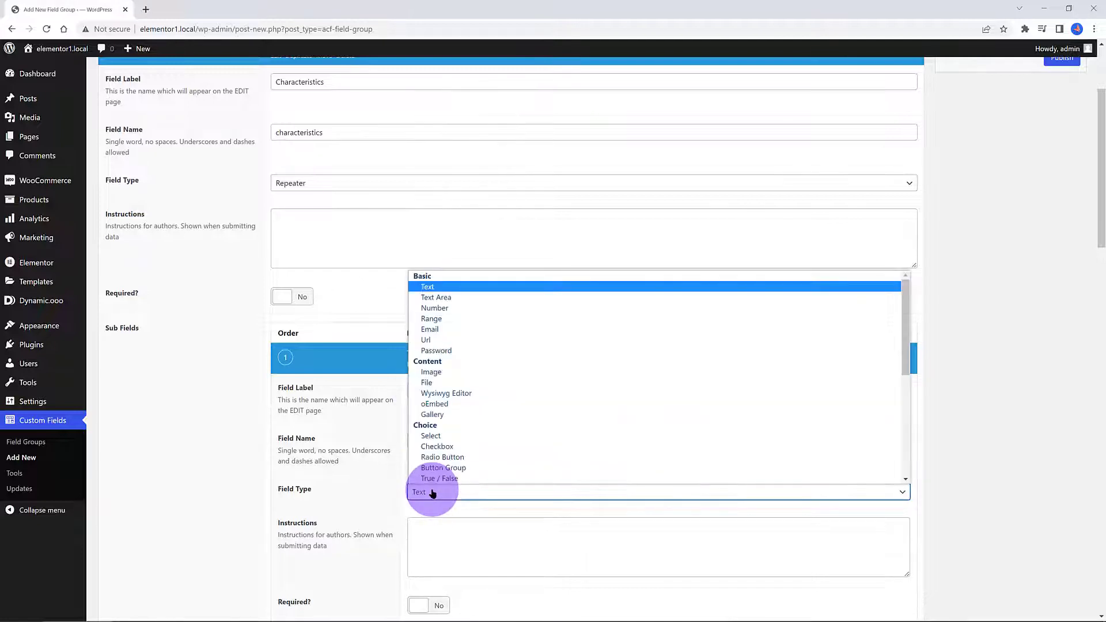
{"action": "left_click", "coordinate": [436, 436]}
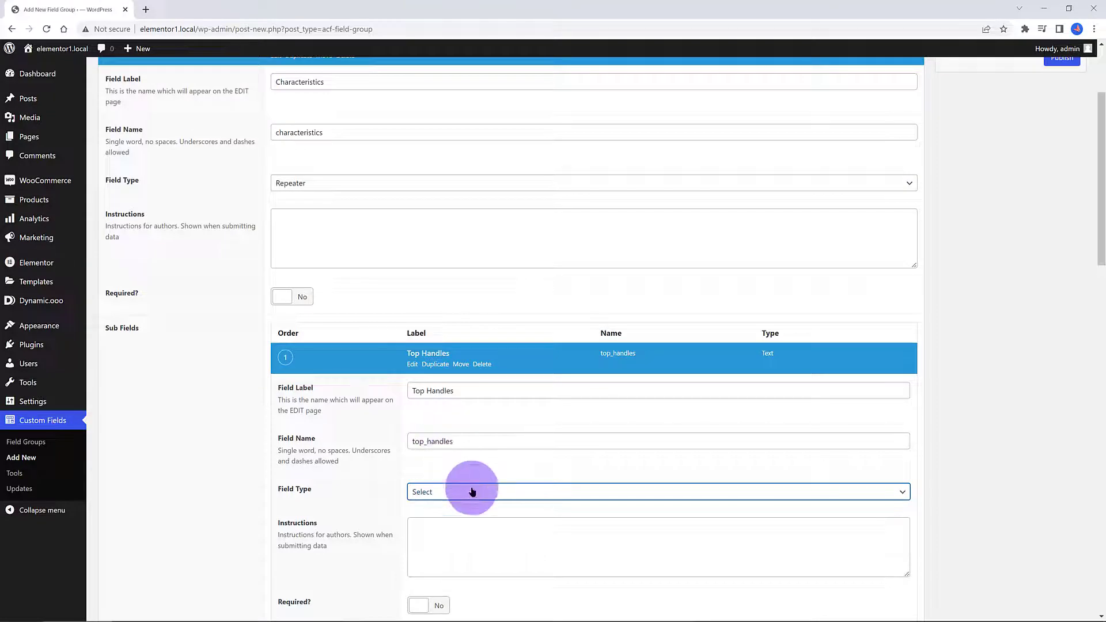
{"action": "scroll", "coordinate": [481, 465], "scroll_direction": "down", "scroll_amount": 4}
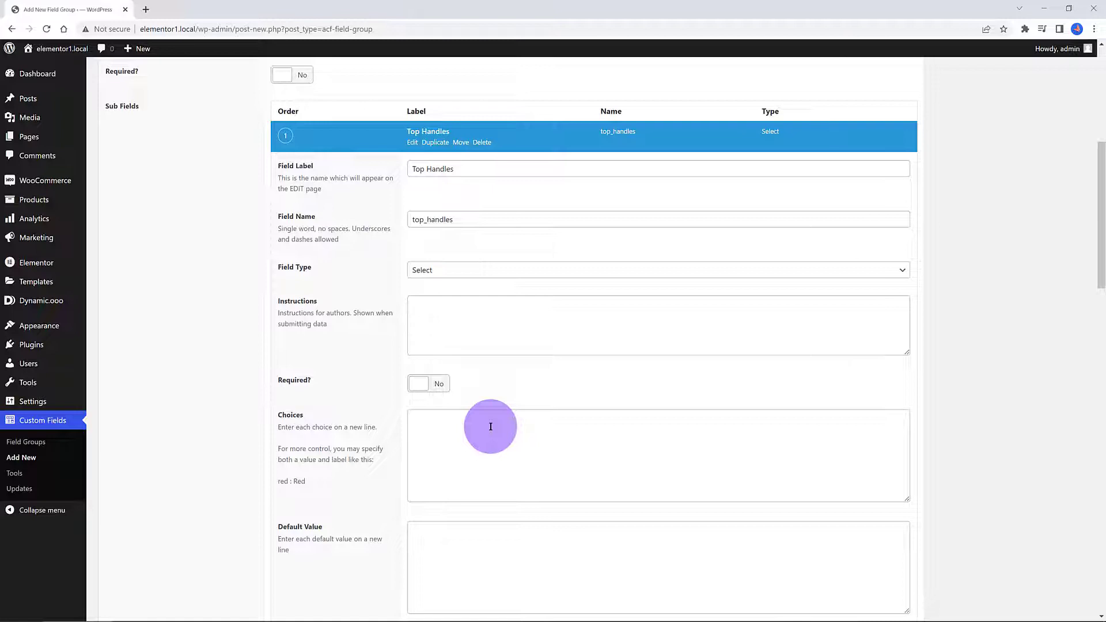
{"action": "left_click", "coordinate": [422, 420]}
{"action": "type", "text": "Yes "}
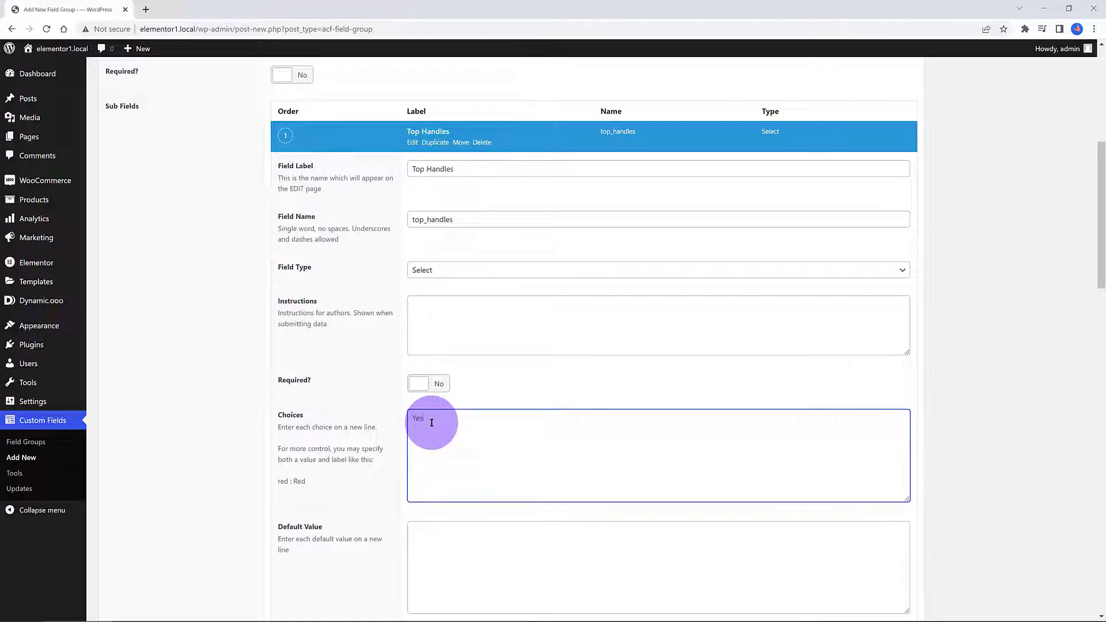
{"action": "type", "text": "No"}
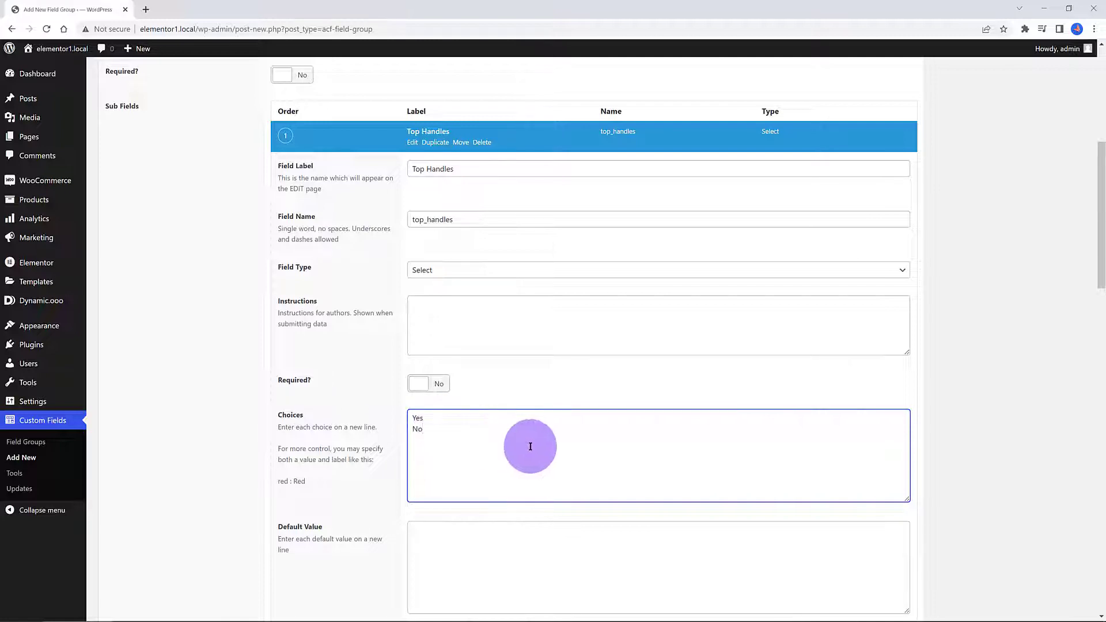
{"action": "scroll", "coordinate": [526, 444], "scroll_direction": "down", "scroll_amount": 5}
{"action": "left_click", "coordinate": [441, 346]}
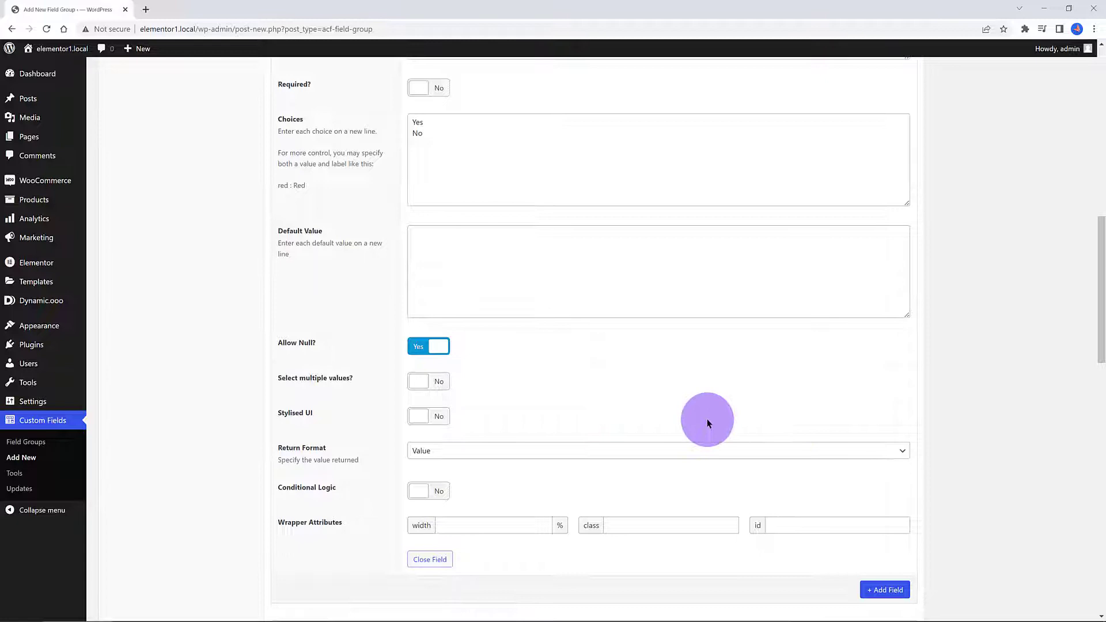
{"action": "scroll", "coordinate": [790, 432], "scroll_direction": "down", "scroll_amount": 4}
Add a second sub-field, Zip Top, as a Select type
{"action": "left_click", "coordinate": [885, 368]}
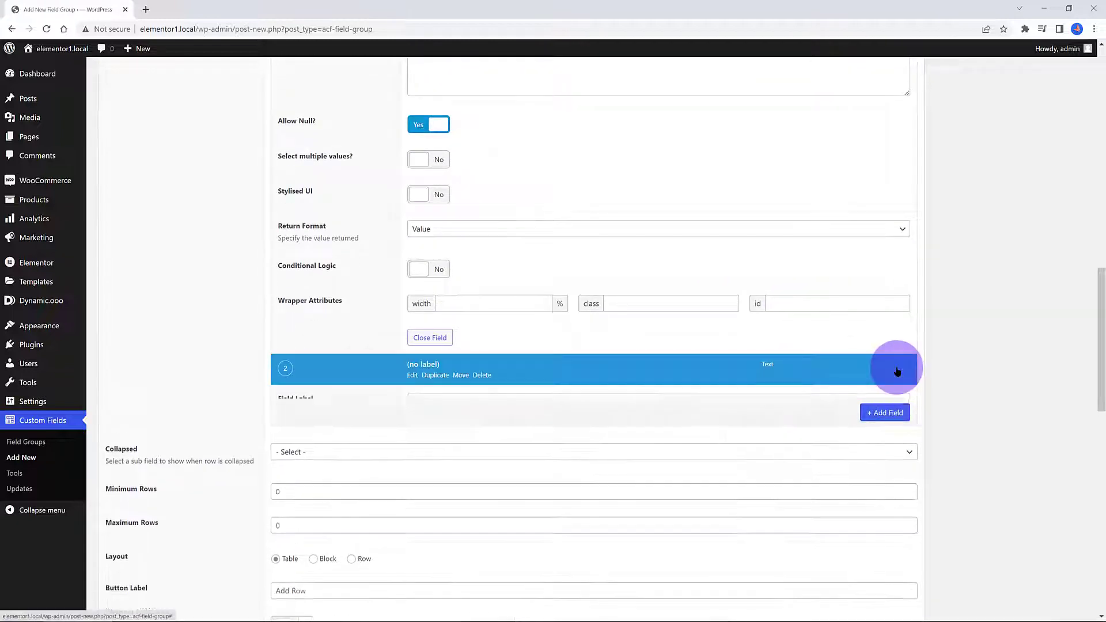
{"action": "left_click", "coordinate": [421, 402]}
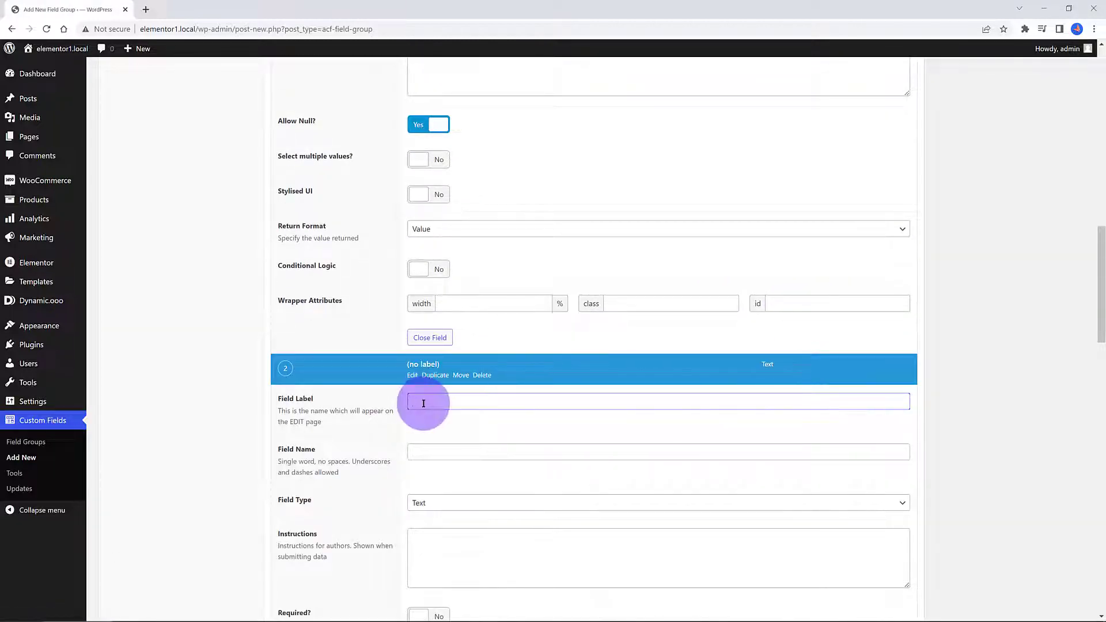
{"action": "type", "text": "Z"}
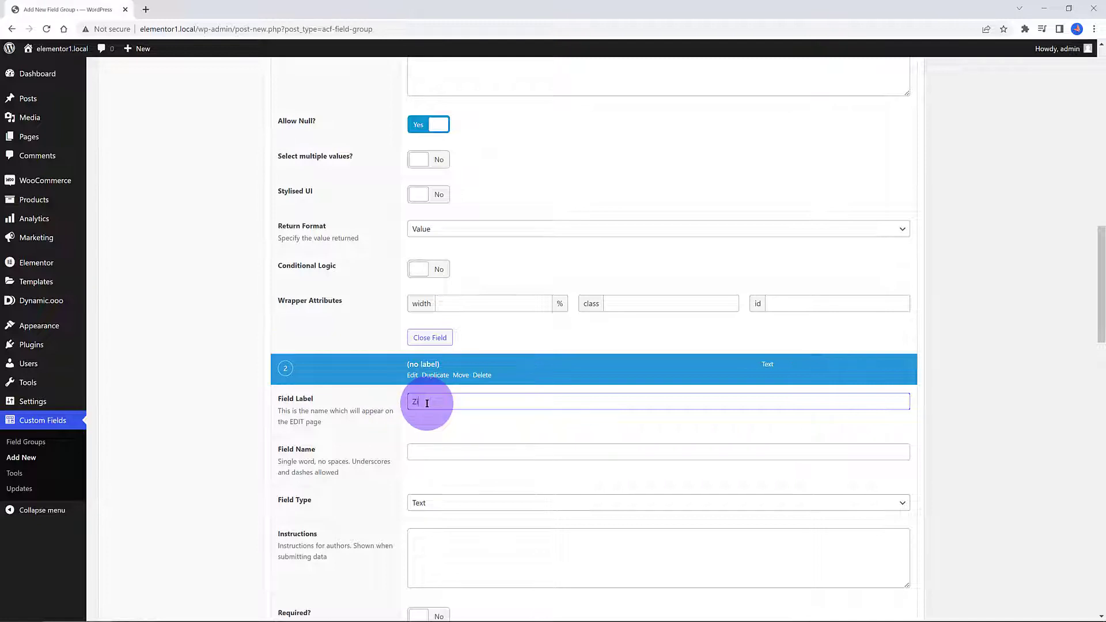
{"action": "type", "text": "ip Top"}
{"action": "double_click", "coordinate": [449, 459]}
{"action": "left_click", "coordinate": [446, 502]}
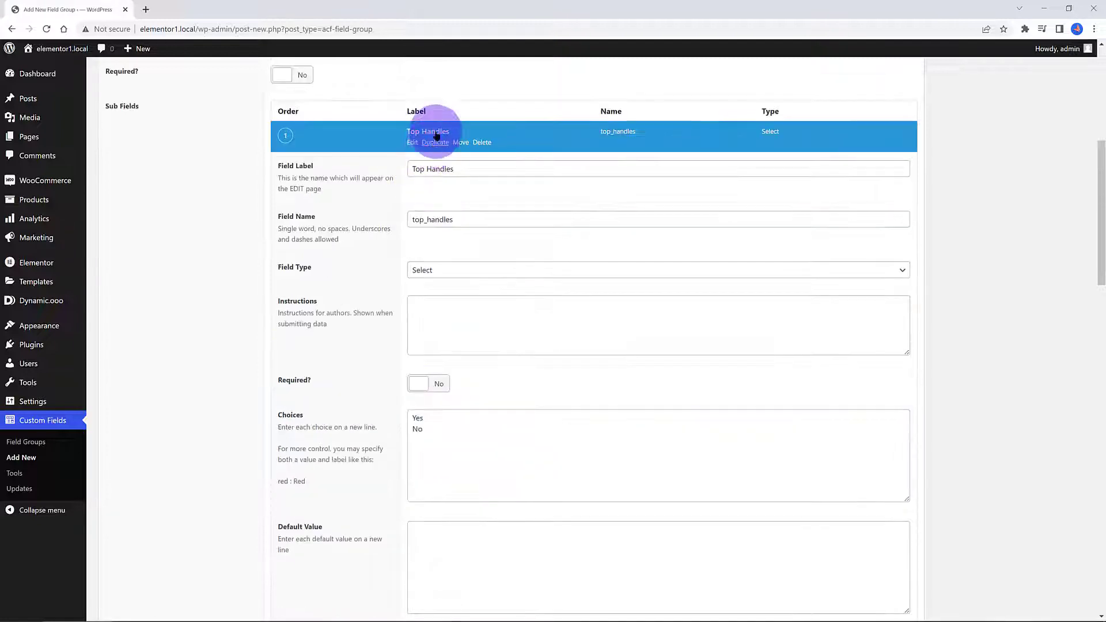
{"action": "left_click", "coordinate": [437, 136]}
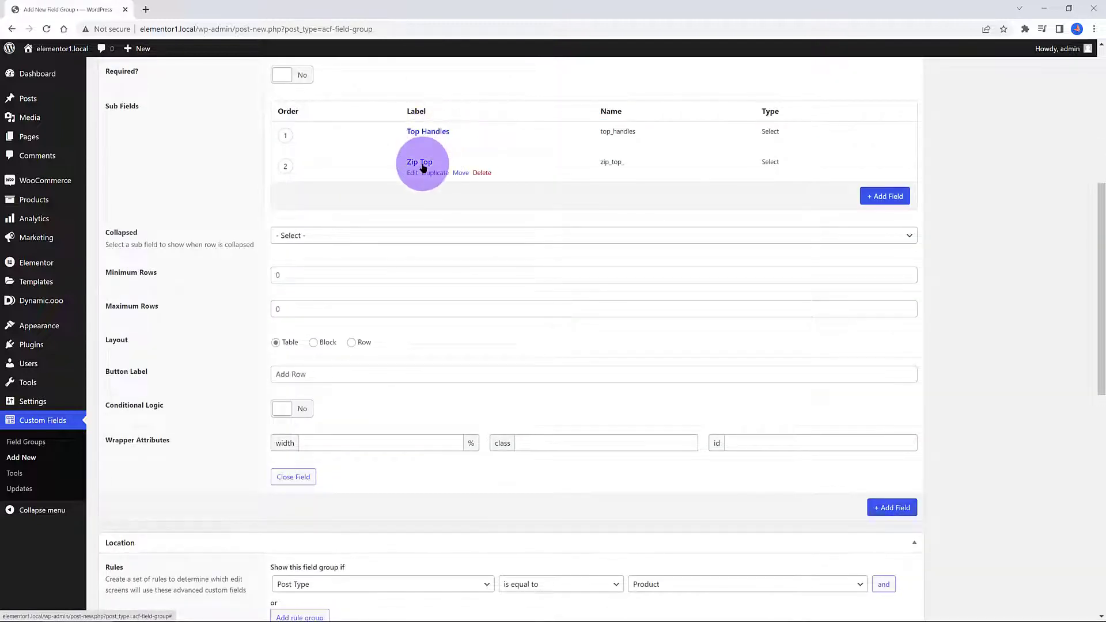
Add a Material Select sub-field with Leather, Vinyl and Rubber choices, then edit Bright Red Bag
{"action": "left_click", "coordinate": [876, 197]}
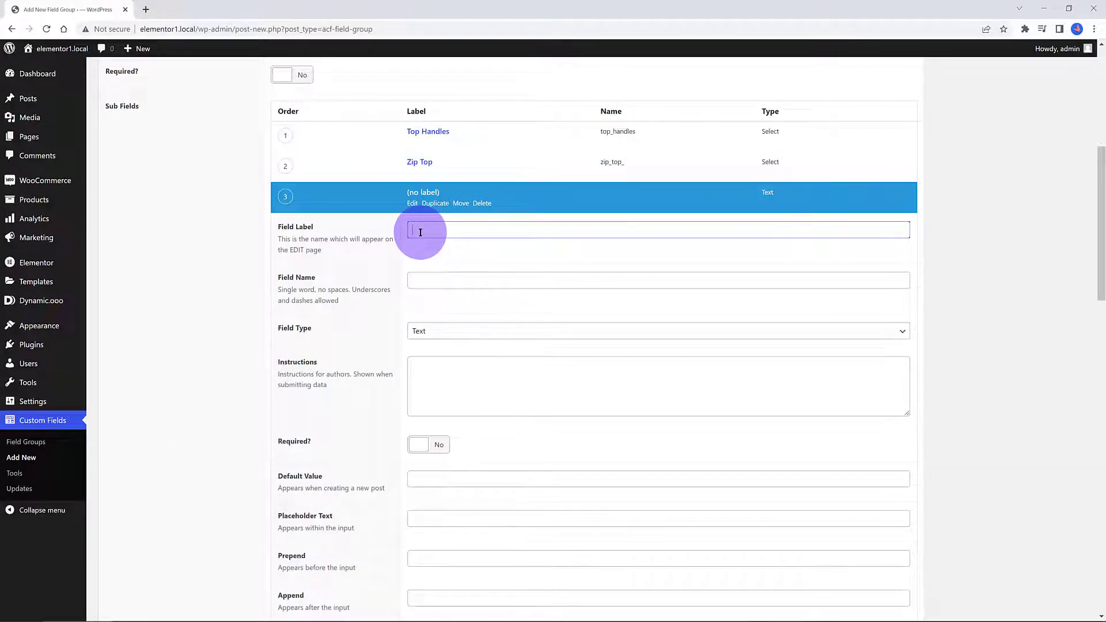
{"action": "type", "text": "Material"}
{"action": "key", "text": "Tab"}
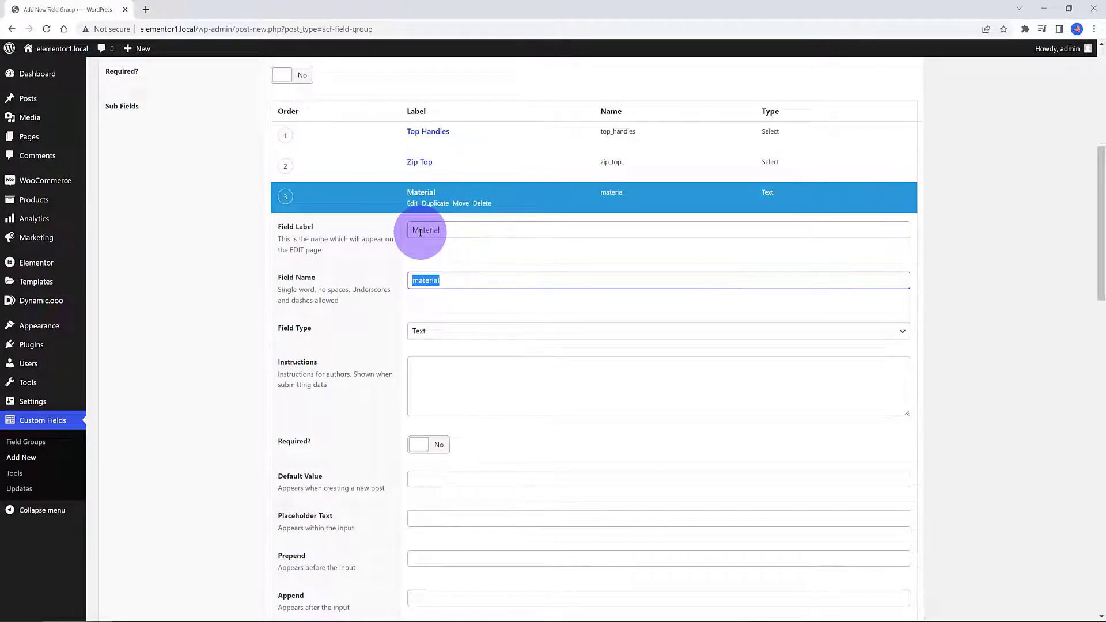
{"action": "left_click", "coordinate": [450, 330]}
{"action": "left_click", "coordinate": [458, 504]}
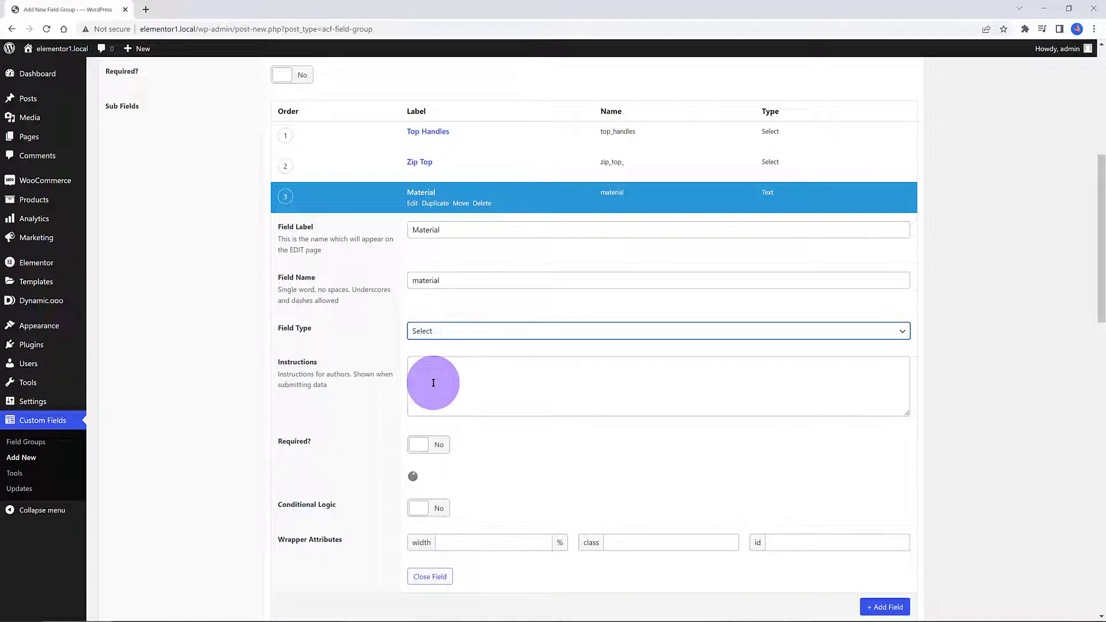
{"action": "scroll", "coordinate": [466, 410], "scroll_direction": "down", "scroll_amount": 1}
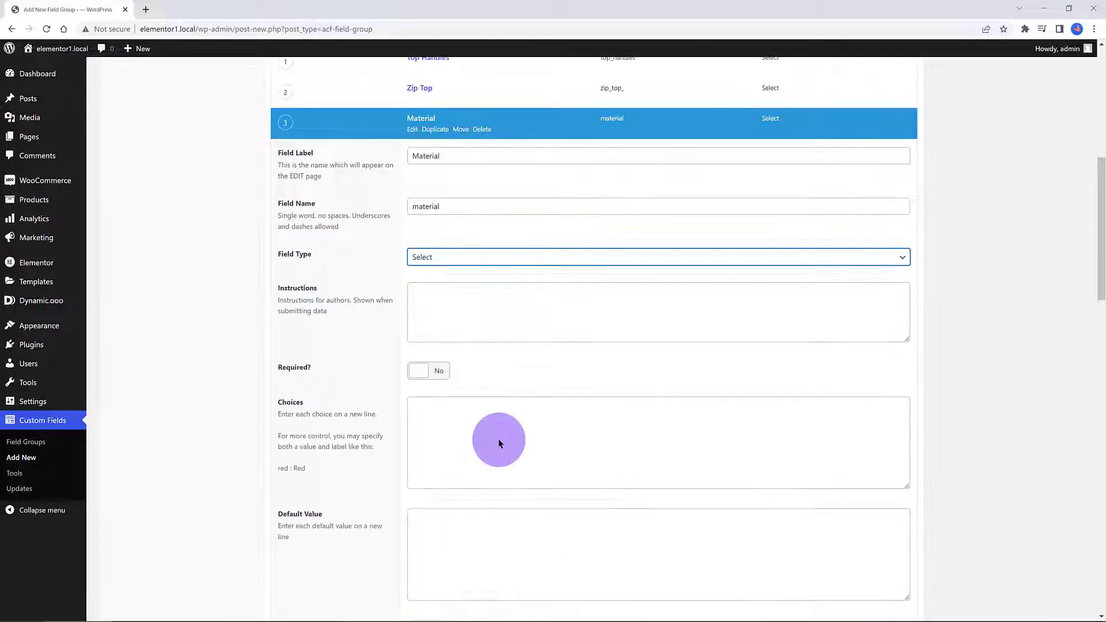
{"action": "left_click", "coordinate": [460, 428]}
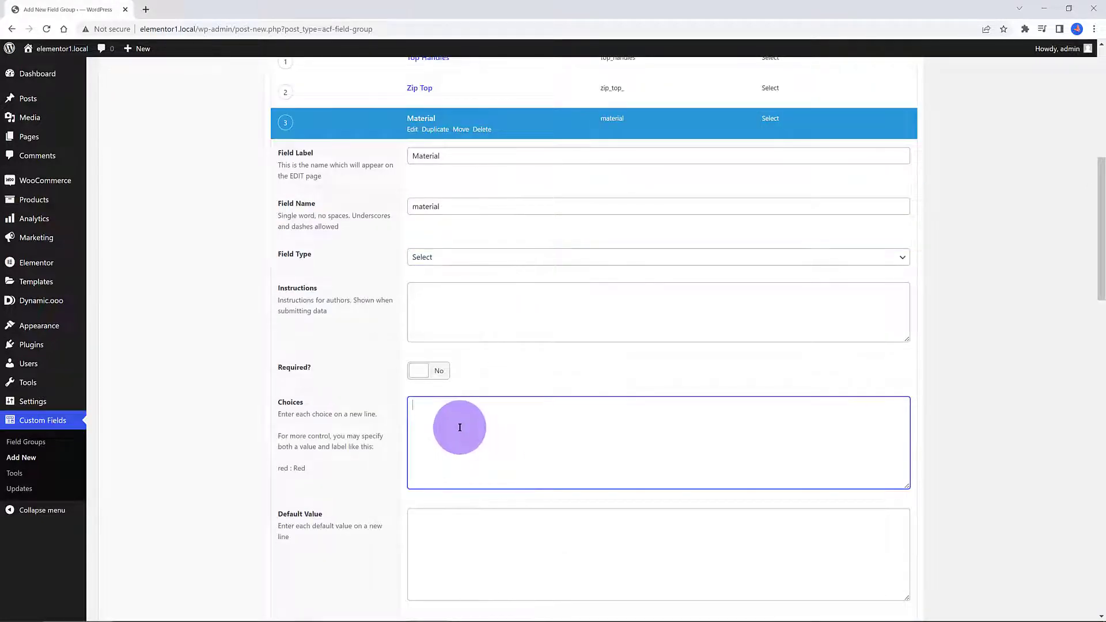
{"action": "type", "text": "Leather "}
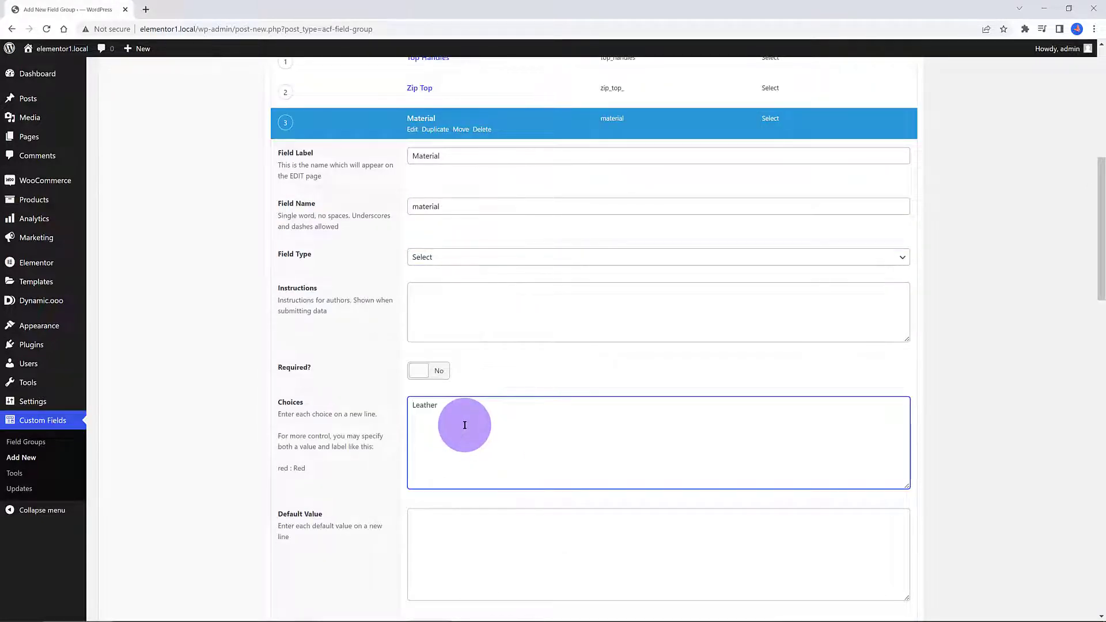
{"action": "type", "text": "Vinyl"}
{"action": "key", "text": "Return"}
{"action": "type", "text": "Rubber"}
{"action": "left_click", "coordinate": [646, 388]}
{"action": "scroll", "coordinate": [646, 388], "scroll_direction": "down", "scroll_amount": 4}
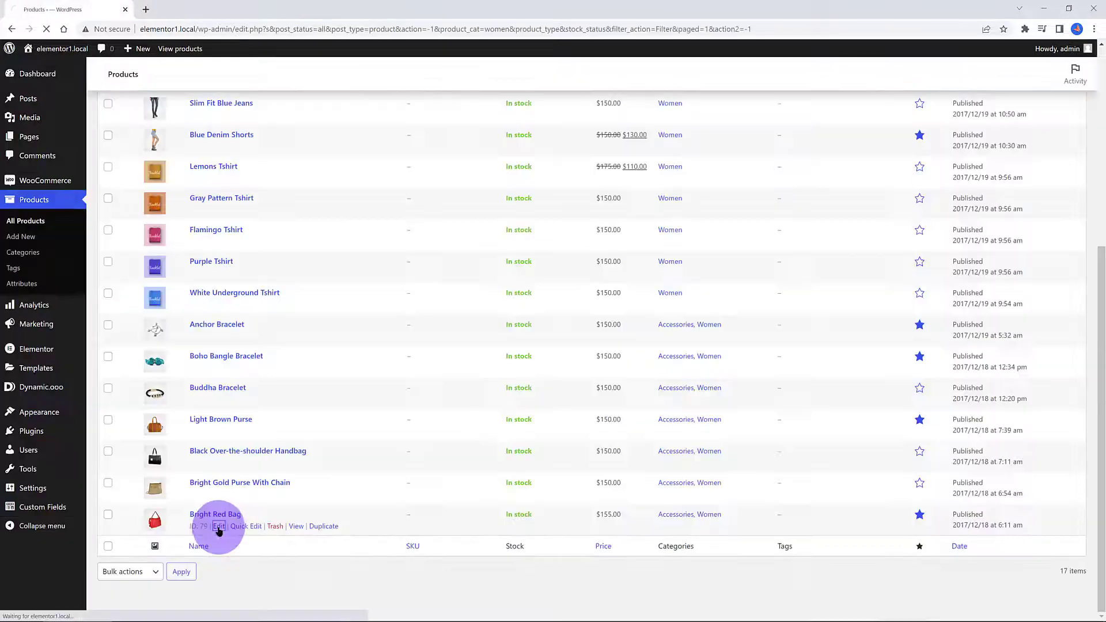
{"action": "left_click", "coordinate": [219, 527]}
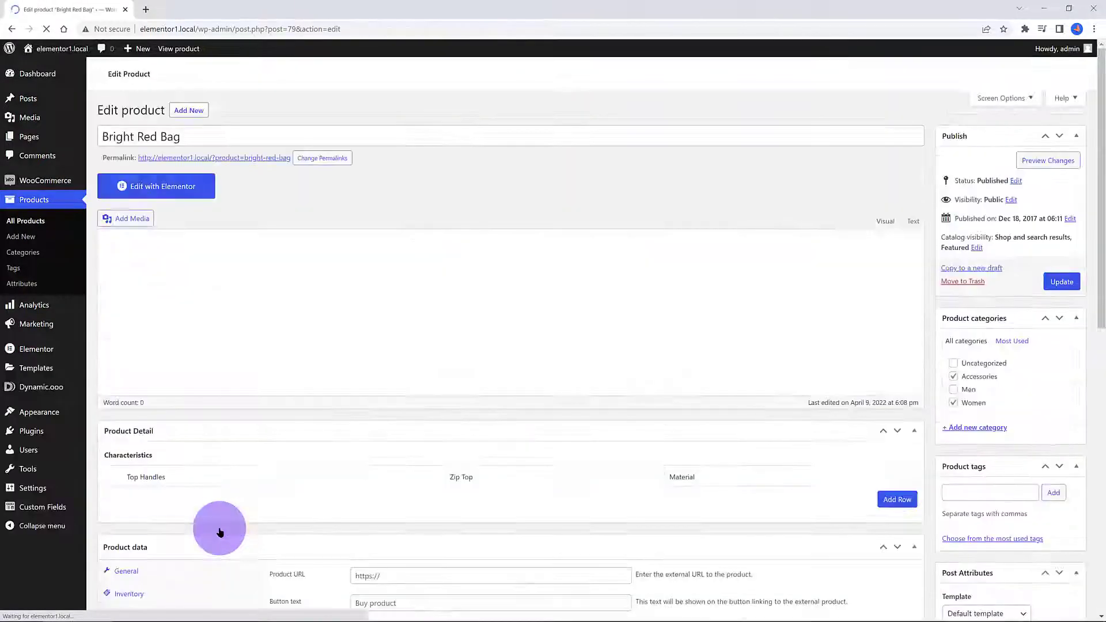
Set the Bright Red Bag's Top Handles and Zip Top to Yes, keeping Material as Leather
{"action": "scroll", "coordinate": [889, 383], "scroll_direction": "down", "scroll_amount": 5}
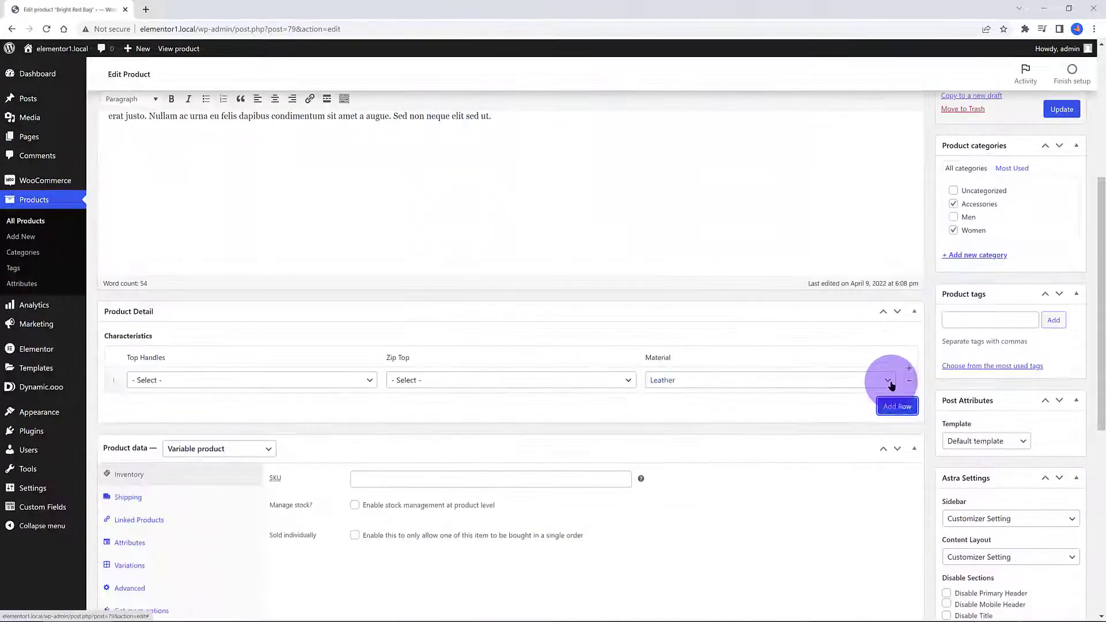
{"action": "left_click", "coordinate": [194, 382]}
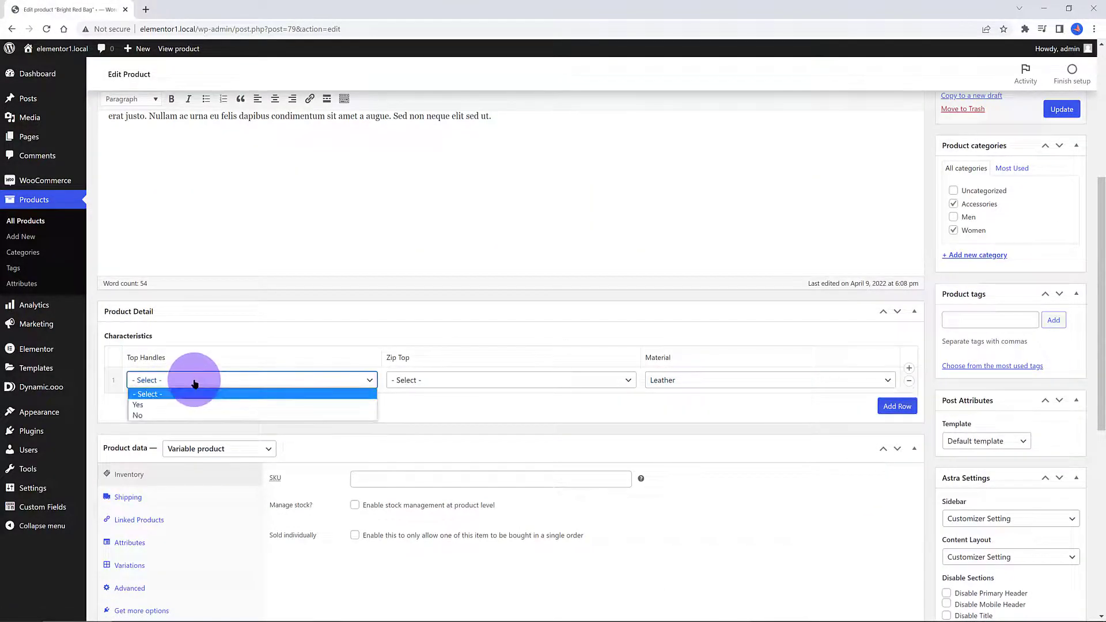
{"action": "left_click", "coordinate": [139, 405]}
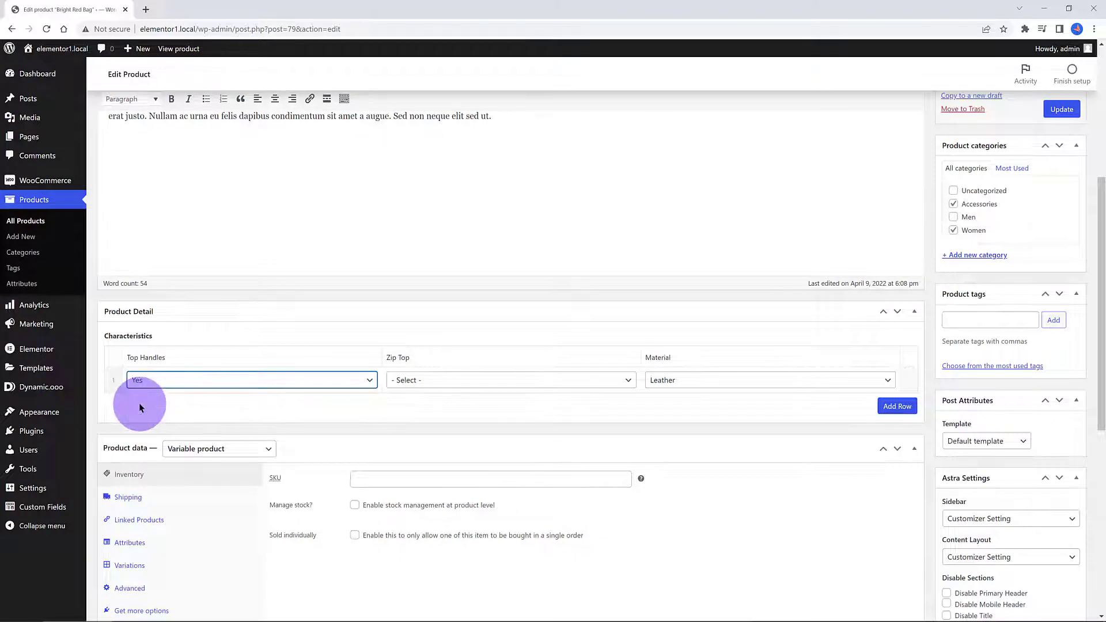
{"action": "left_click", "coordinate": [470, 382]}
{"action": "left_click", "coordinate": [475, 403]}
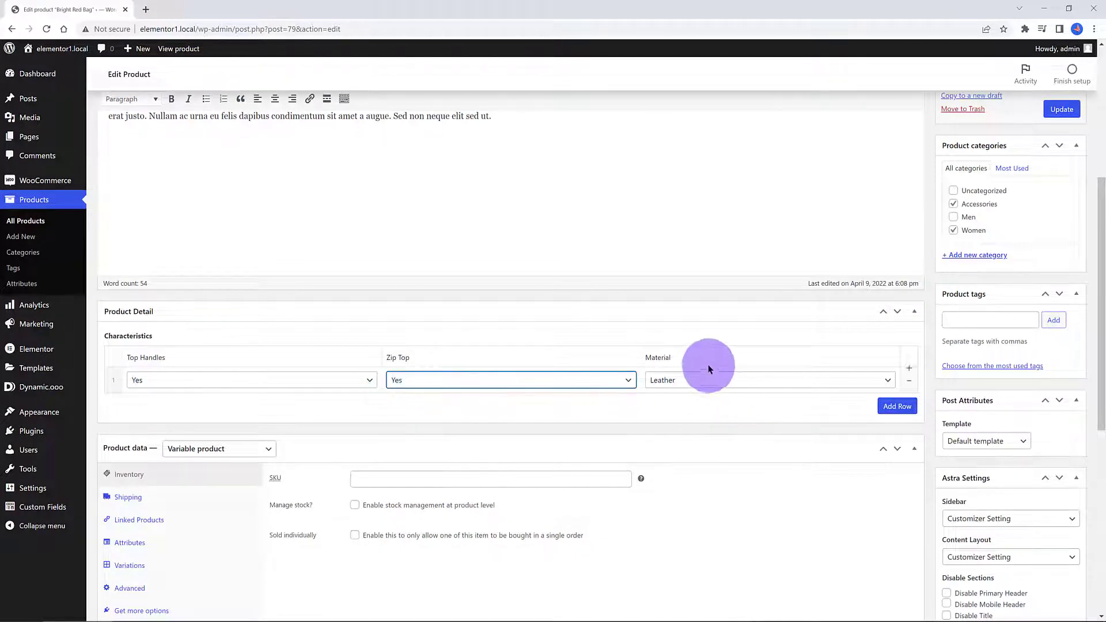
{"action": "left_click", "coordinate": [707, 380]}
{"action": "left_click", "coordinate": [669, 394]}
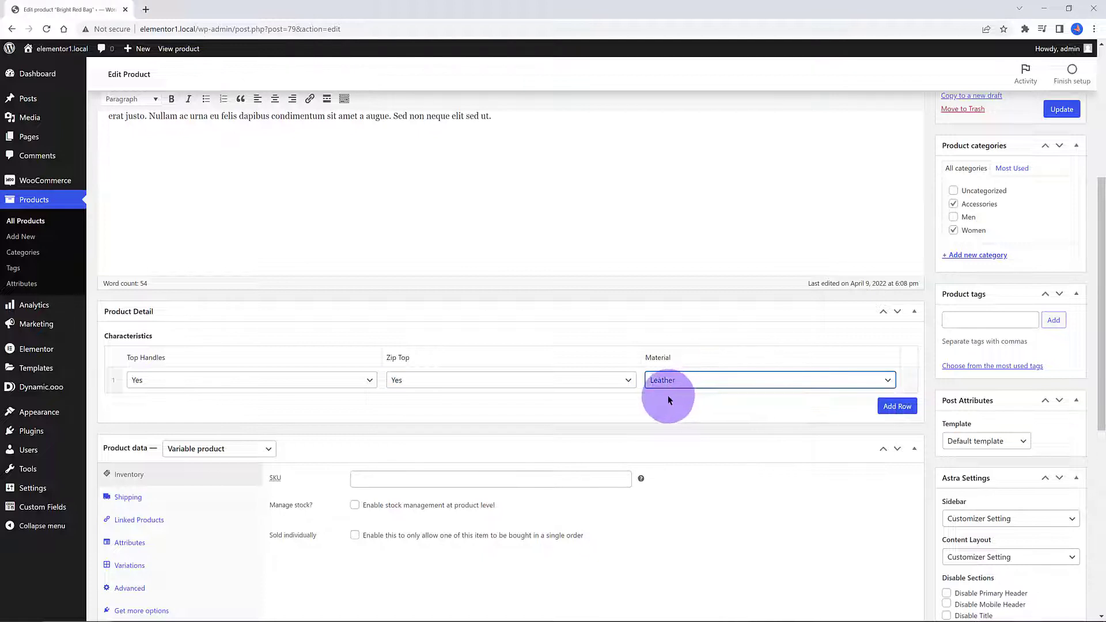
{"action": "left_click", "coordinate": [671, 399]}
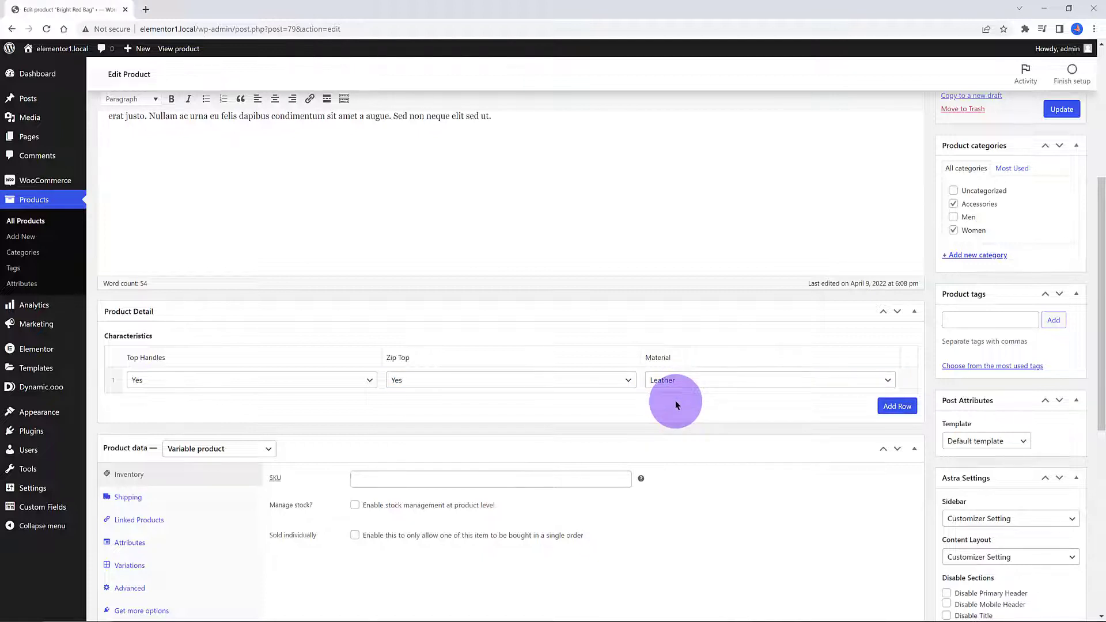
Enter SKU 9999, enable stock management, and set the stock quantity to 56
{"action": "scroll", "coordinate": [675, 400], "scroll_direction": "down", "scroll_amount": 1}
{"action": "left_click", "coordinate": [363, 404]}
{"action": "type", "text": "9999"}
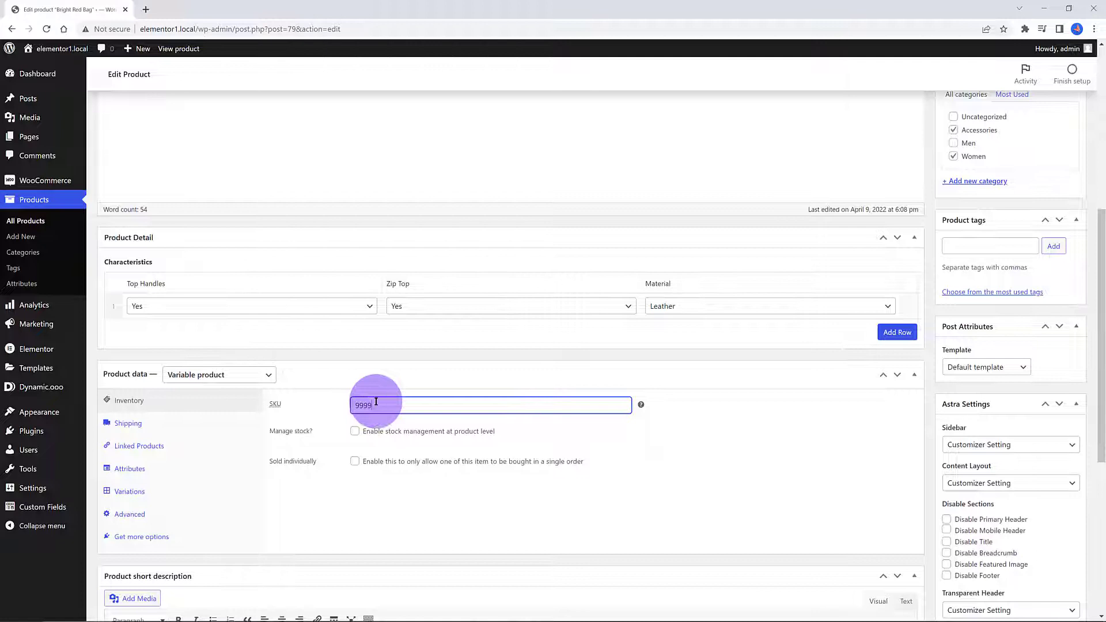
{"action": "left_click", "coordinate": [704, 432]}
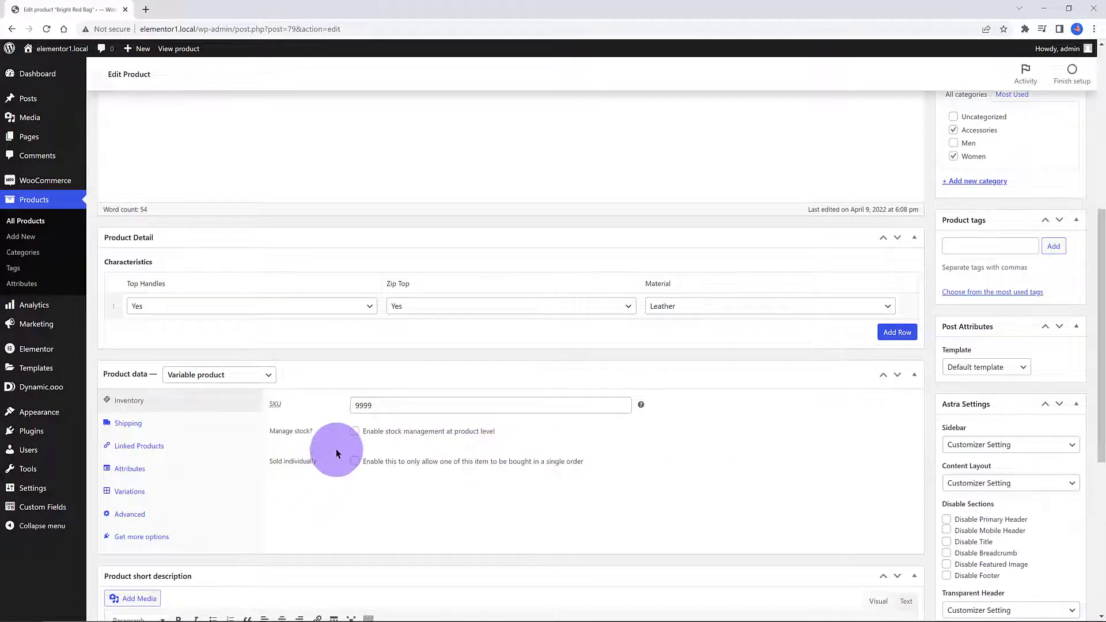
{"action": "left_click", "coordinate": [355, 431]}
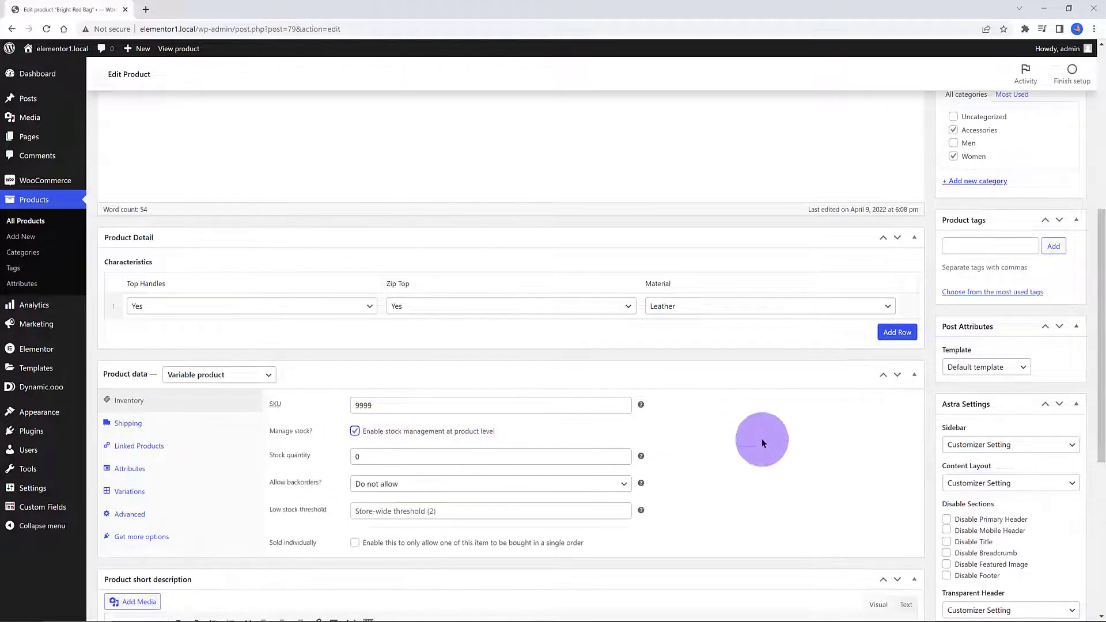
{"action": "double_click", "coordinate": [357, 456]}
{"action": "type", "text": "56"}
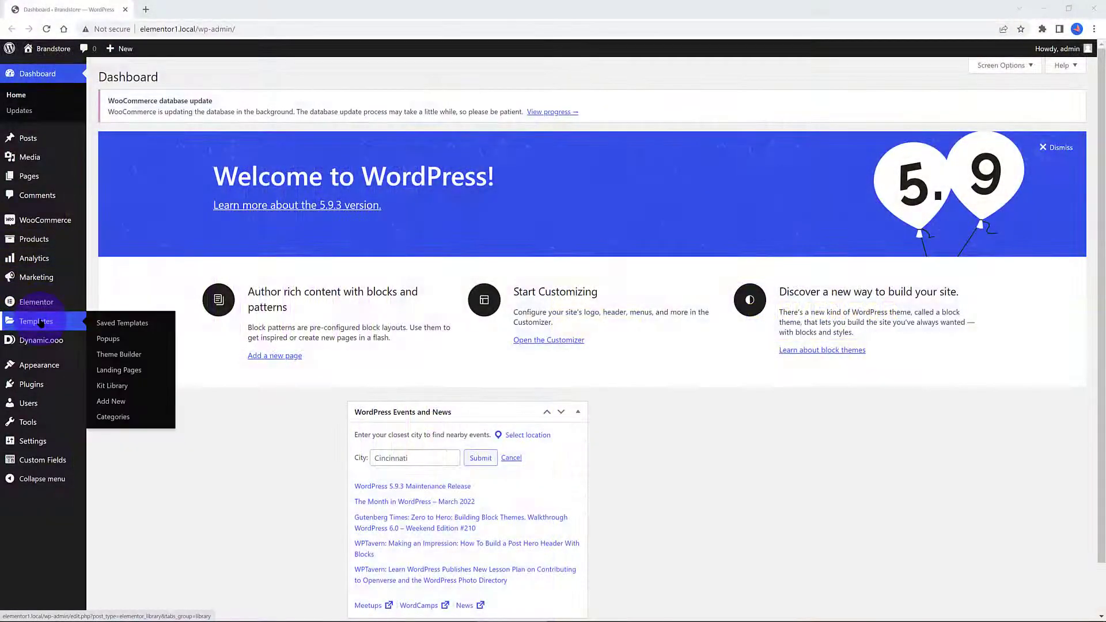
Create a Single Product template named 'Custom Single product Page' and open it in Elementor
{"action": "left_click", "coordinate": [111, 401]}
{"action": "left_click", "coordinate": [608, 327]}
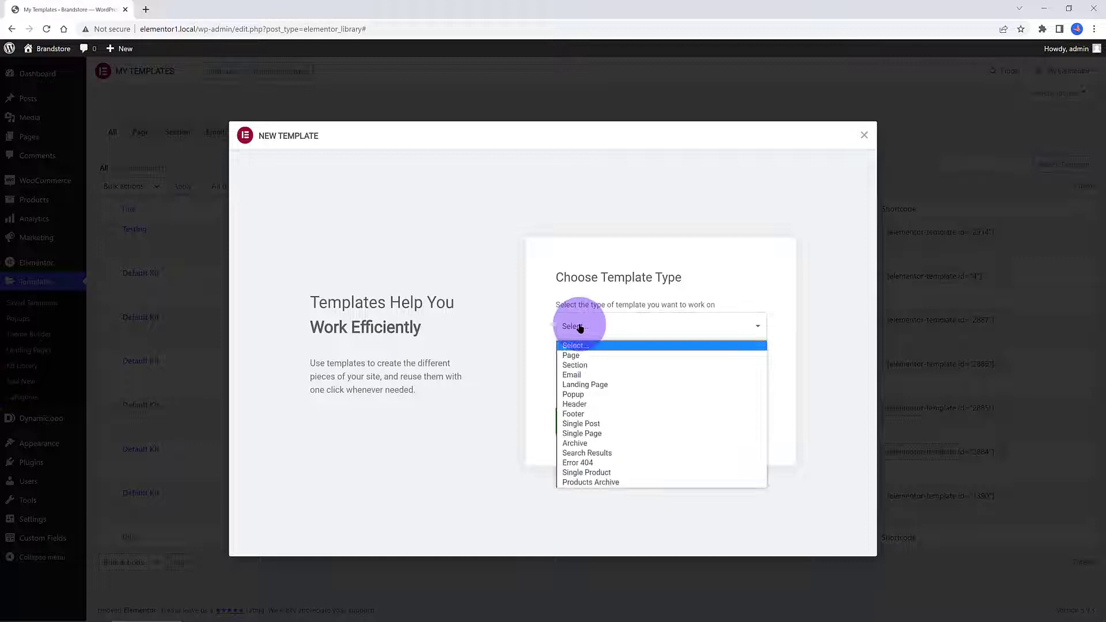
{"action": "left_click", "coordinate": [603, 473]}
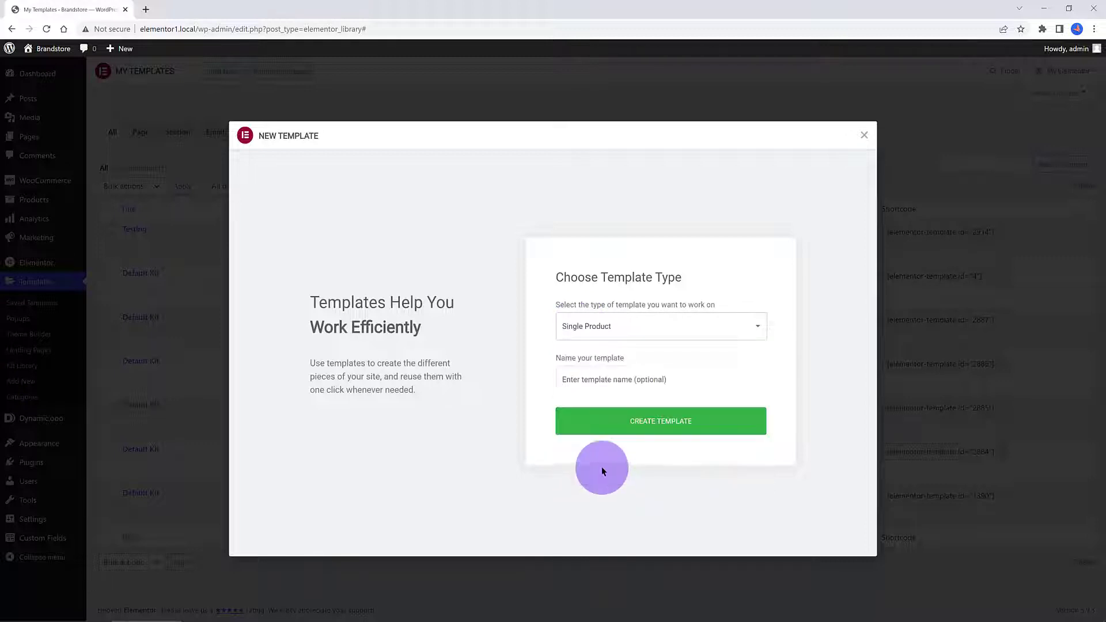
{"action": "left_click", "coordinate": [583, 380]}
{"action": "type", "text": "Custom Single product Page"}
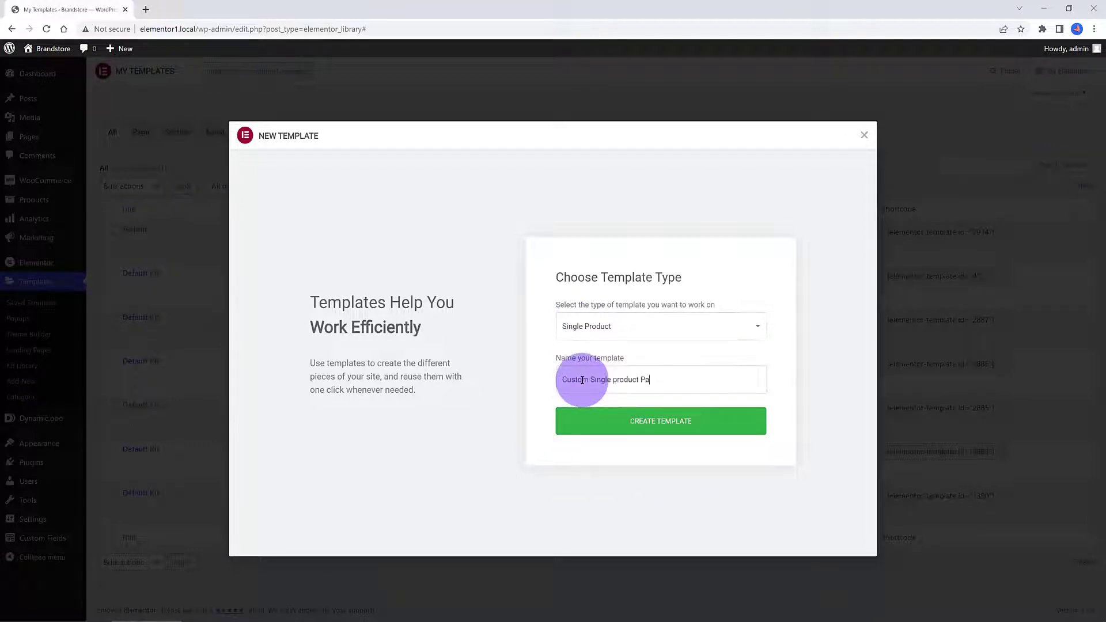
{"action": "left_click", "coordinate": [698, 421]}
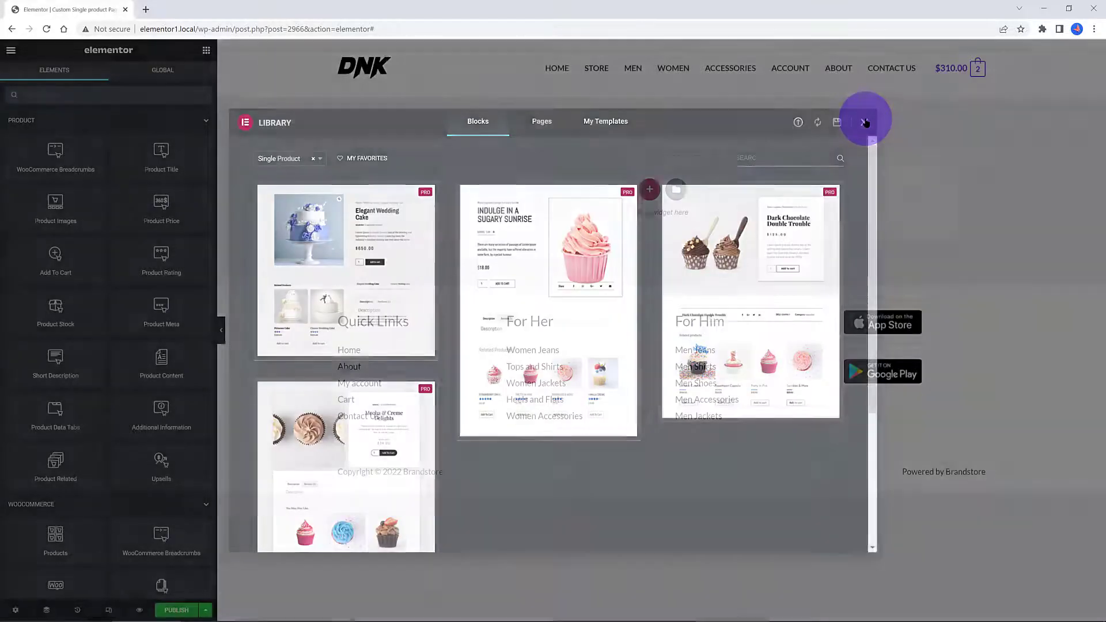
Add a two-column section to the blank template and set the preview product to Bright Red Bag
{"action": "left_click", "coordinate": [864, 122]}
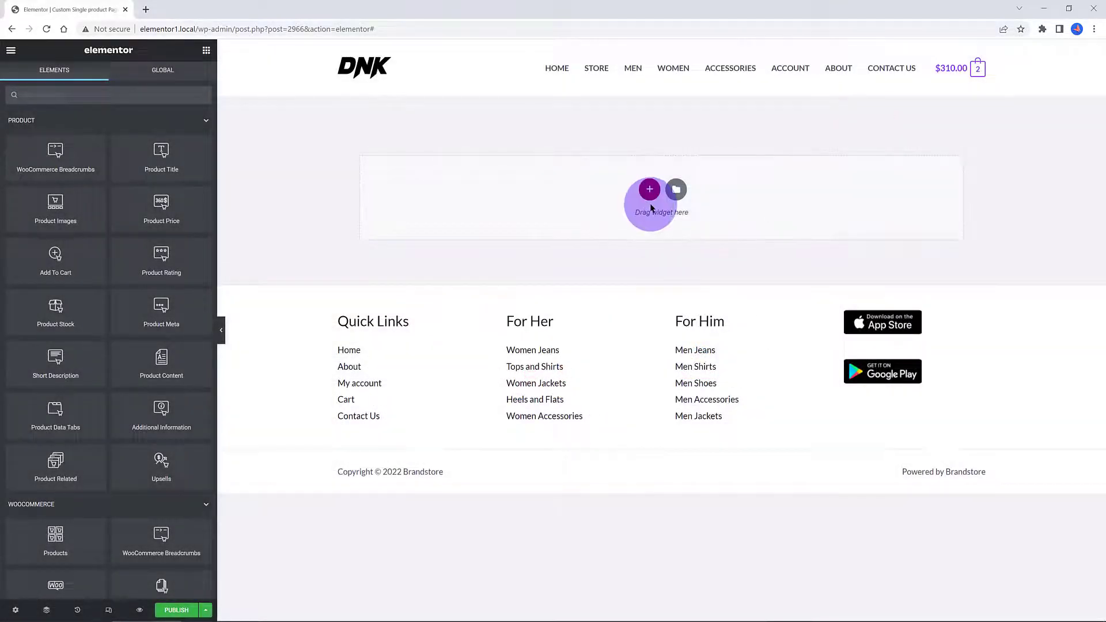
{"action": "left_click", "coordinate": [649, 190]}
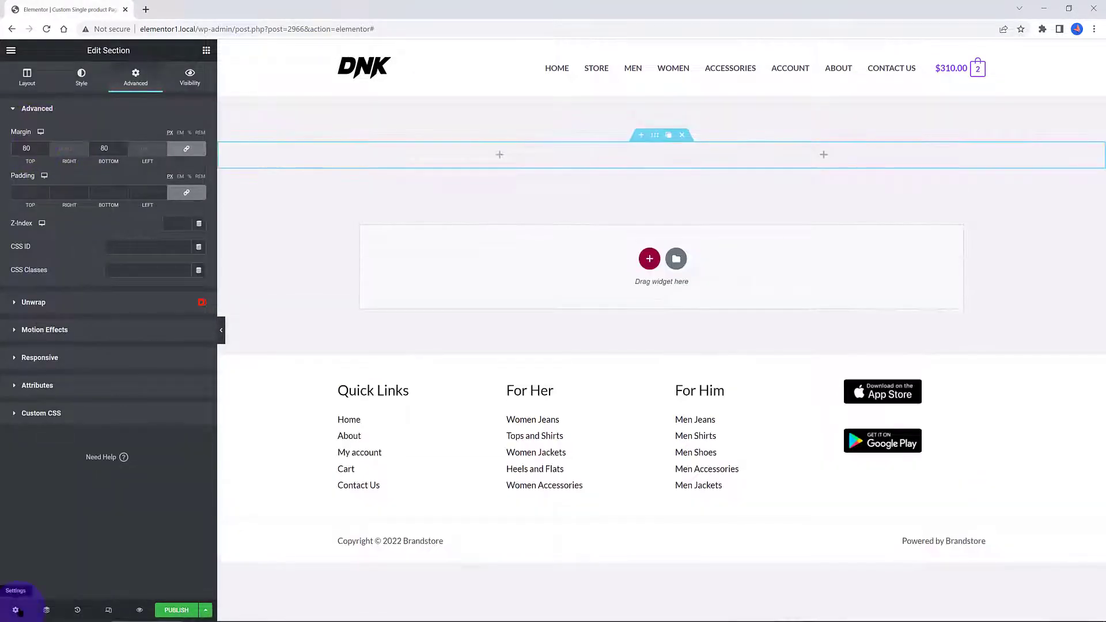
{"action": "left_click", "coordinate": [15, 610]}
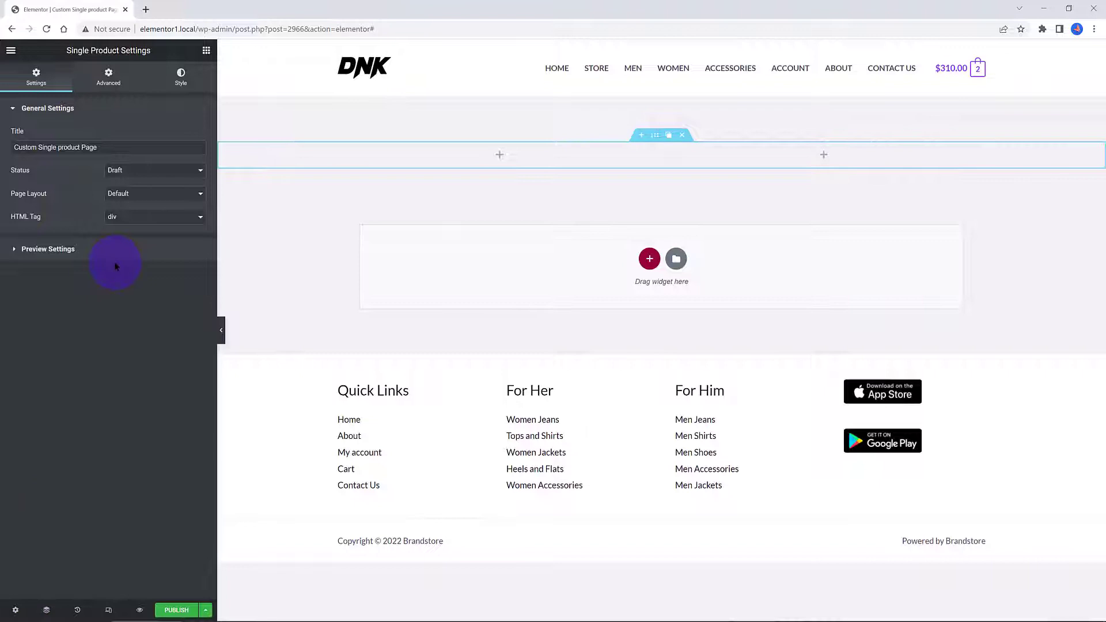
{"action": "left_click", "coordinate": [49, 249]}
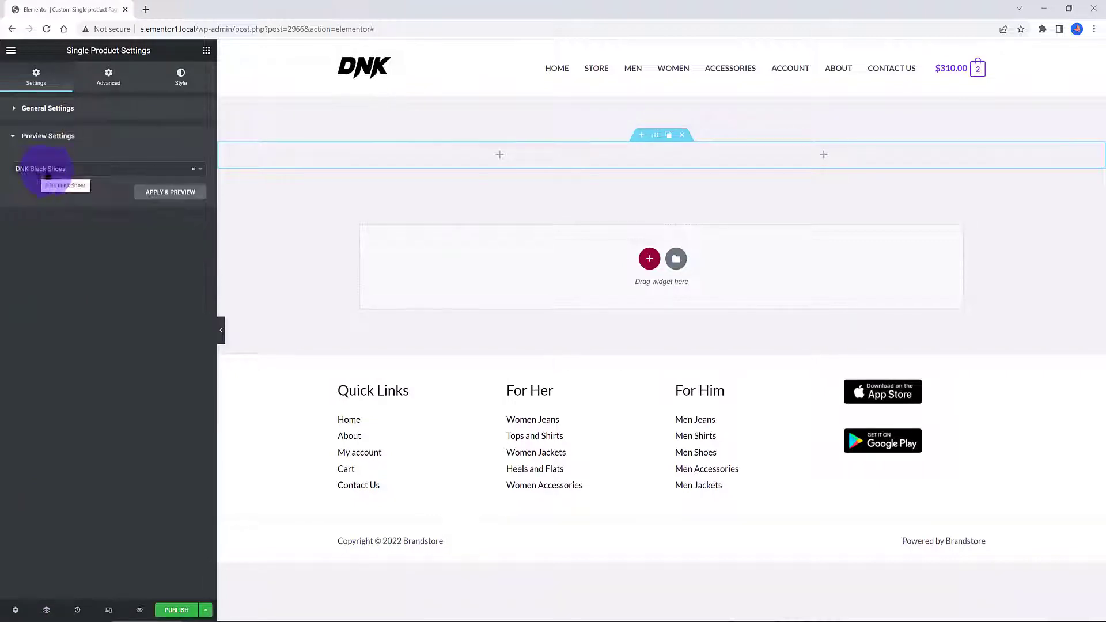
{"action": "left_click", "coordinate": [79, 170]}
{"action": "left_click", "coordinate": [138, 202]}
{"action": "left_click", "coordinate": [181, 195]}
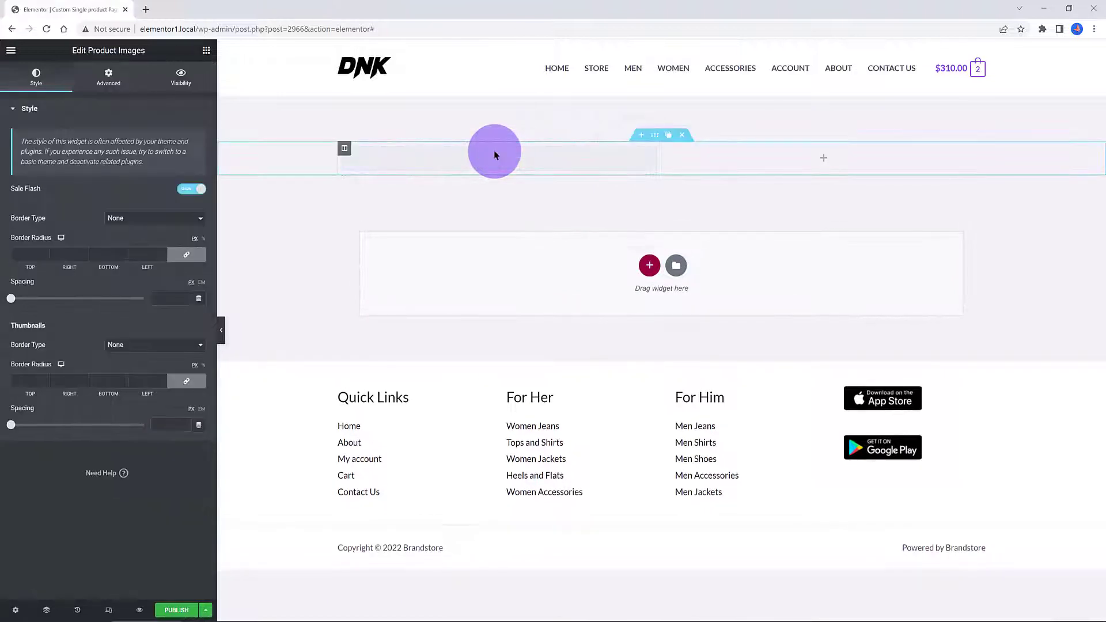
Place a Product Title widget in the right column with its dynamic product set to Bright Red Bag
{"action": "left_click", "coordinate": [721, 202]}
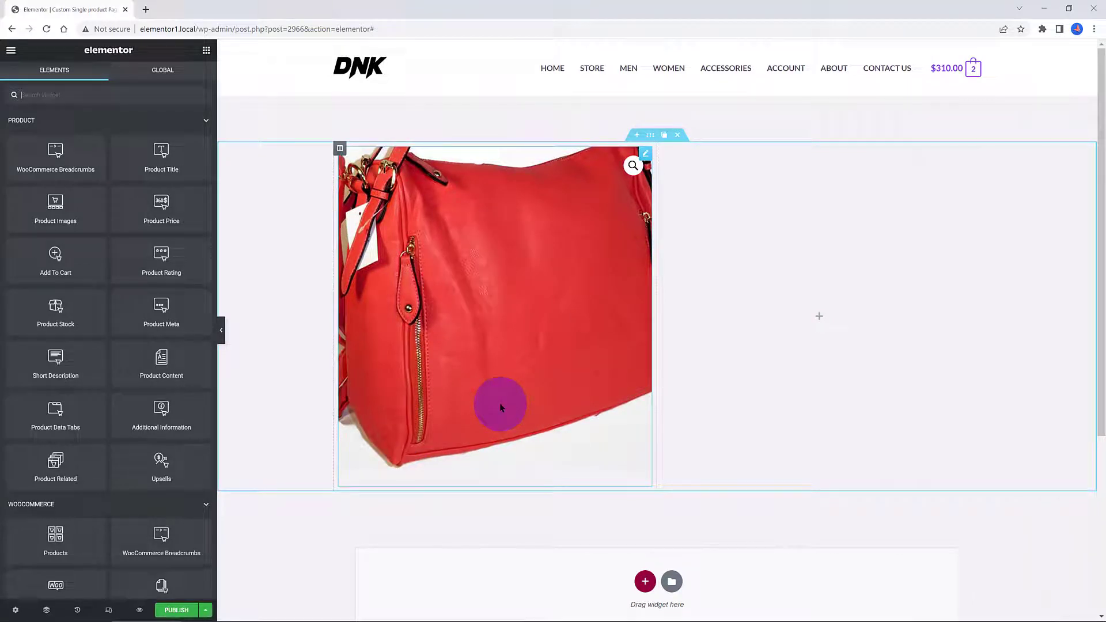
{"action": "left_click_drag", "start_coordinate": [172, 173], "coordinate": [800, 316]}
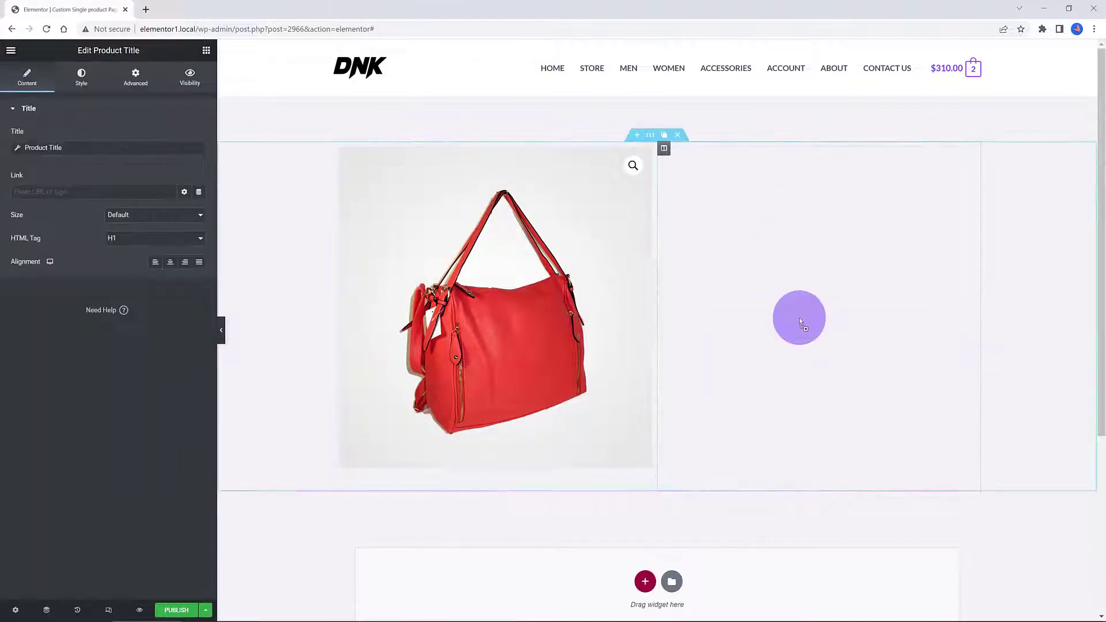
{"action": "left_click", "coordinate": [17, 148]}
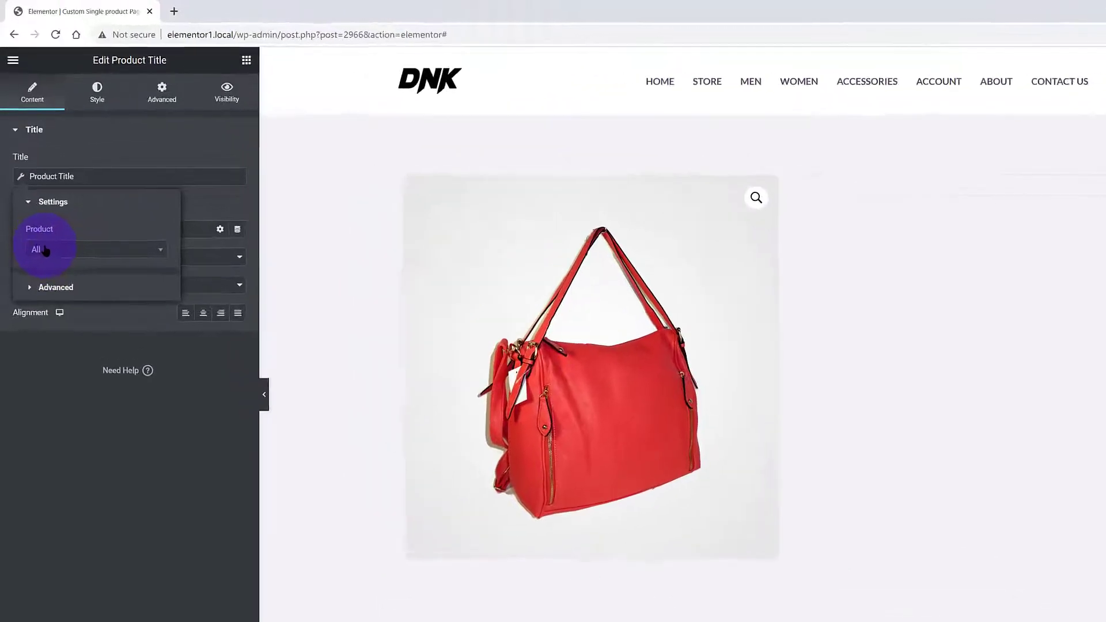
{"action": "left_click", "coordinate": [45, 250]}
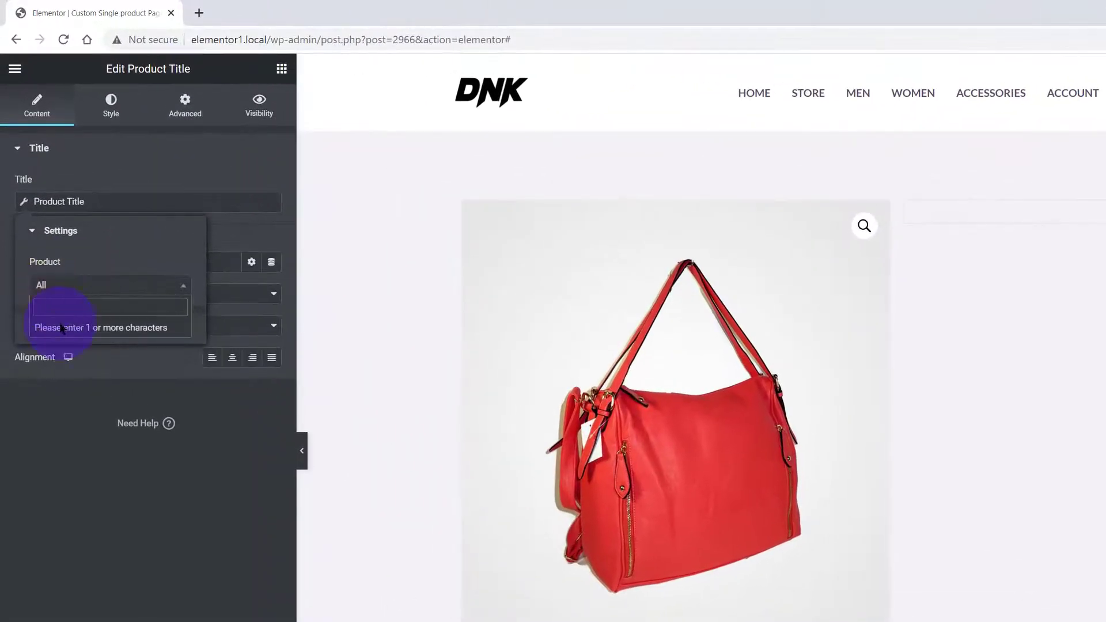
{"action": "type", "text": "B"}
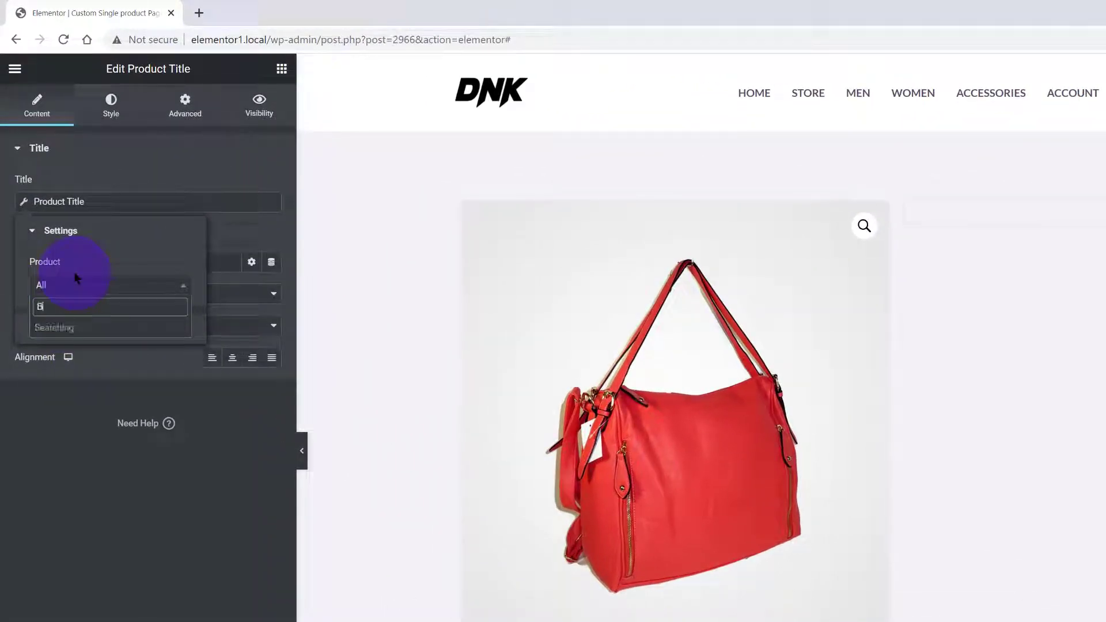
{"action": "type", "text": "right Red"}
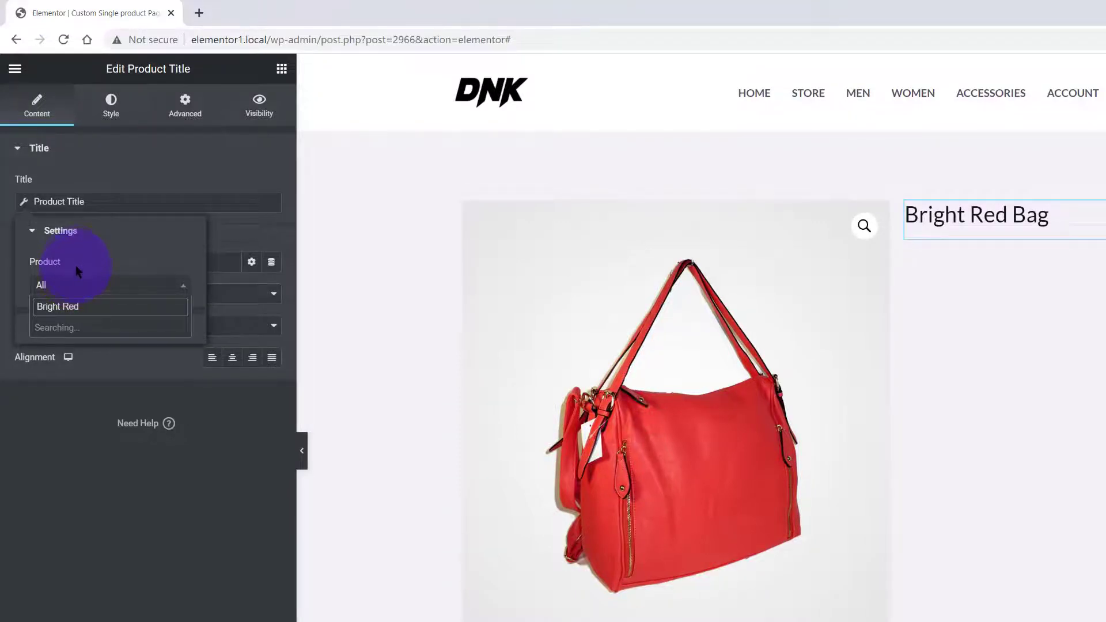
{"action": "left_click", "coordinate": [206, 51]}
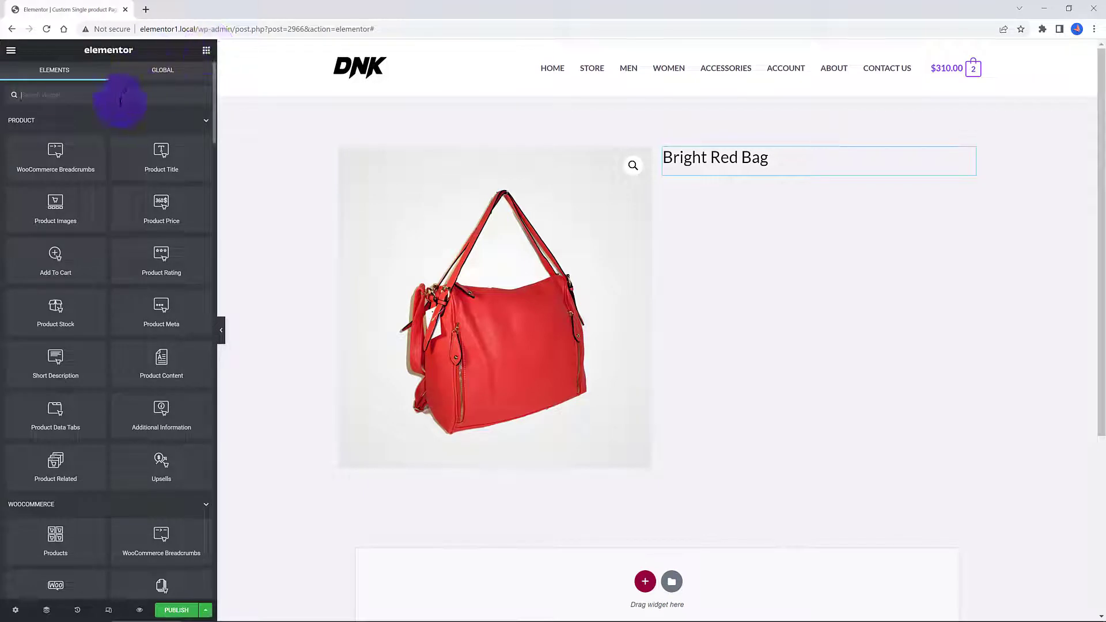
Place the product price under the title and add an inner section below it
{"action": "left_click_drag", "start_coordinate": [161, 207], "coordinate": [607, 192]}
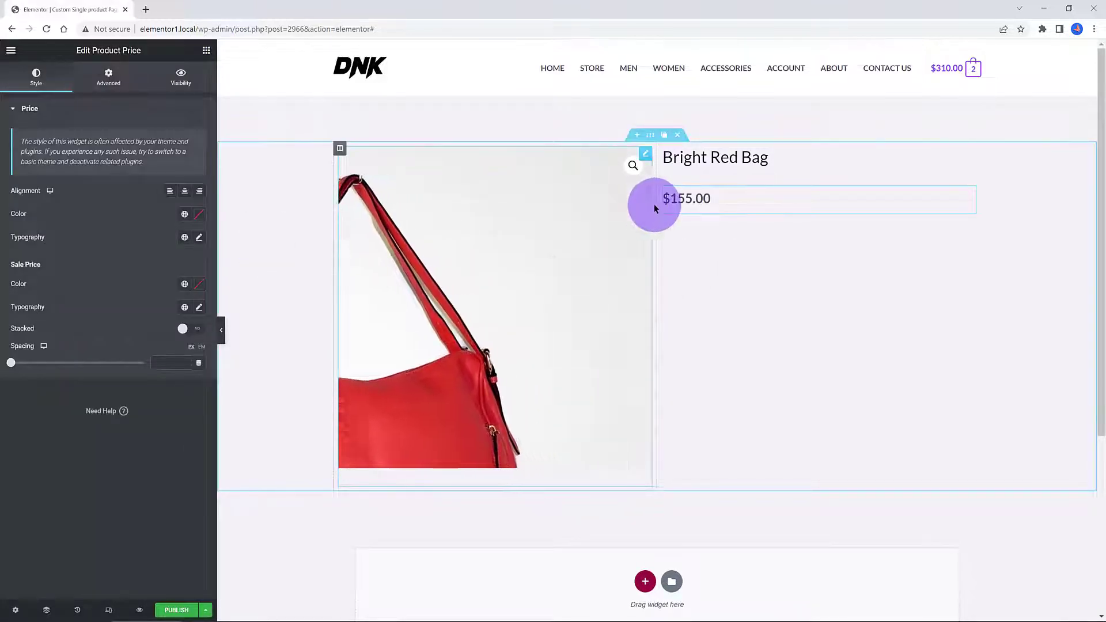
{"action": "left_click", "coordinate": [207, 50]}
{"action": "left_click", "coordinate": [61, 93]}
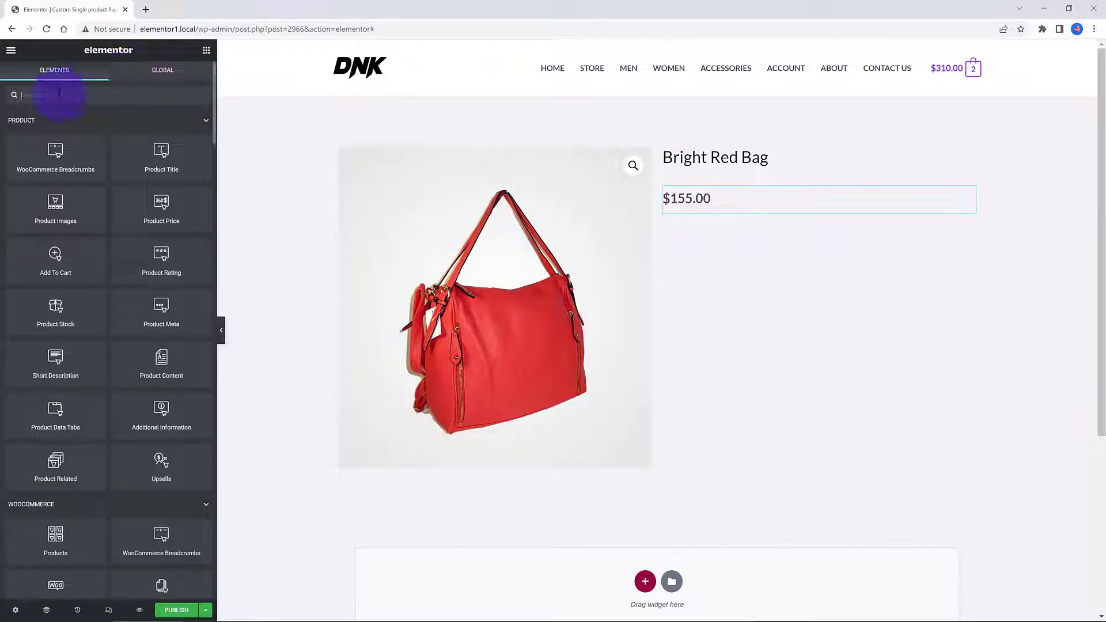
{"action": "type", "text": "inner"}
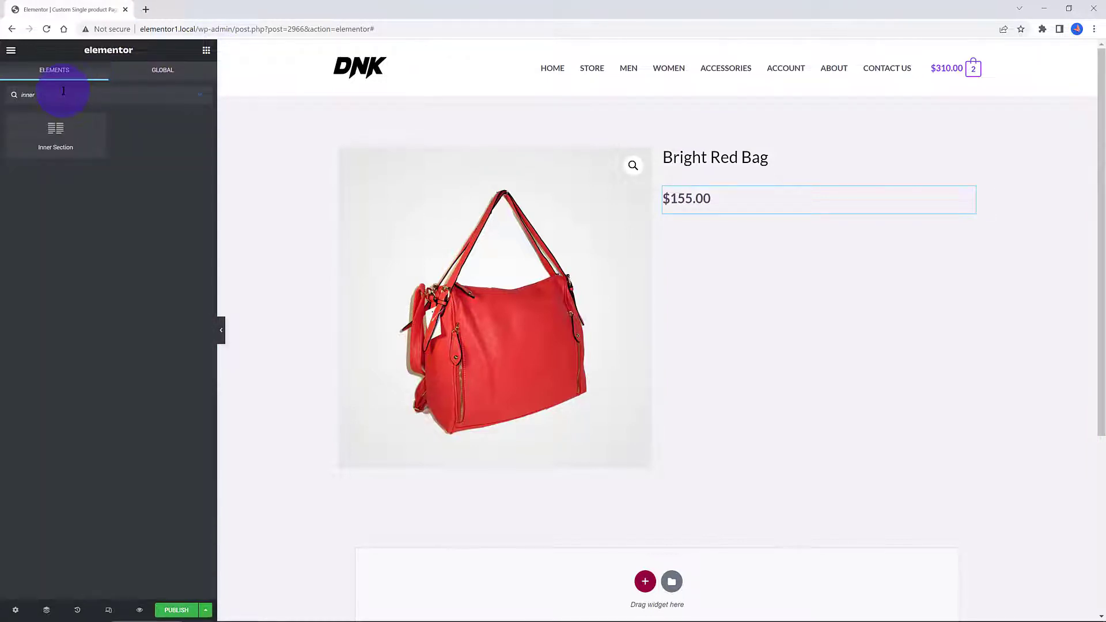
{"action": "left_click_drag", "start_coordinate": [57, 127], "coordinate": [713, 211]}
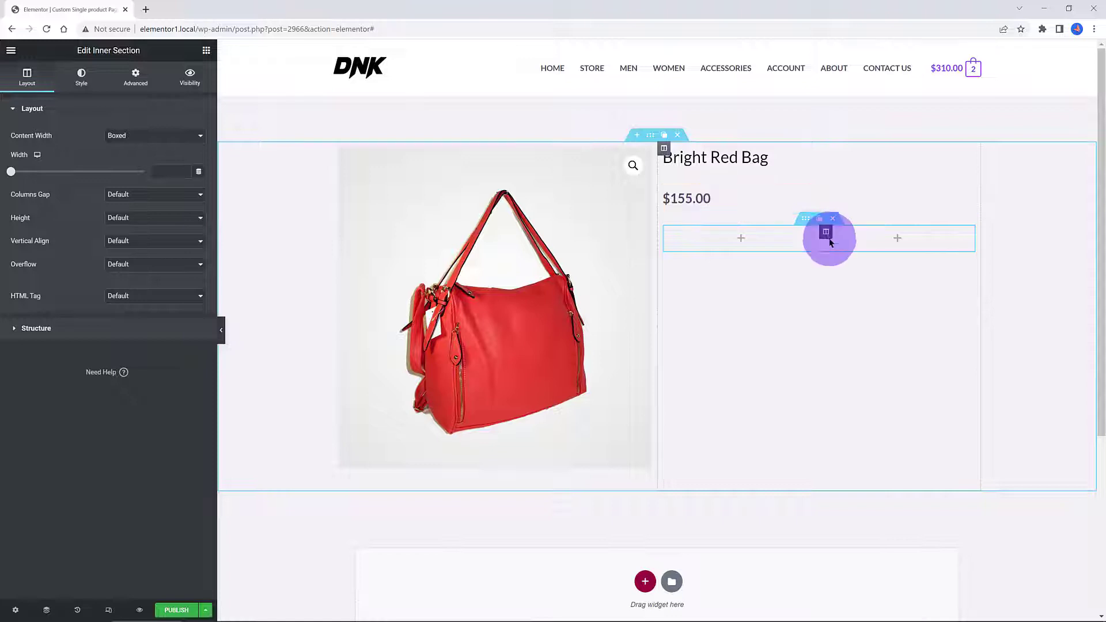
Delete the inner section's second column and drop an ACF Repeater widget into it
{"action": "left_click_drag", "start_coordinate": [826, 233], "coordinate": [110, 98]}
{"action": "type", "text": "Ac"}
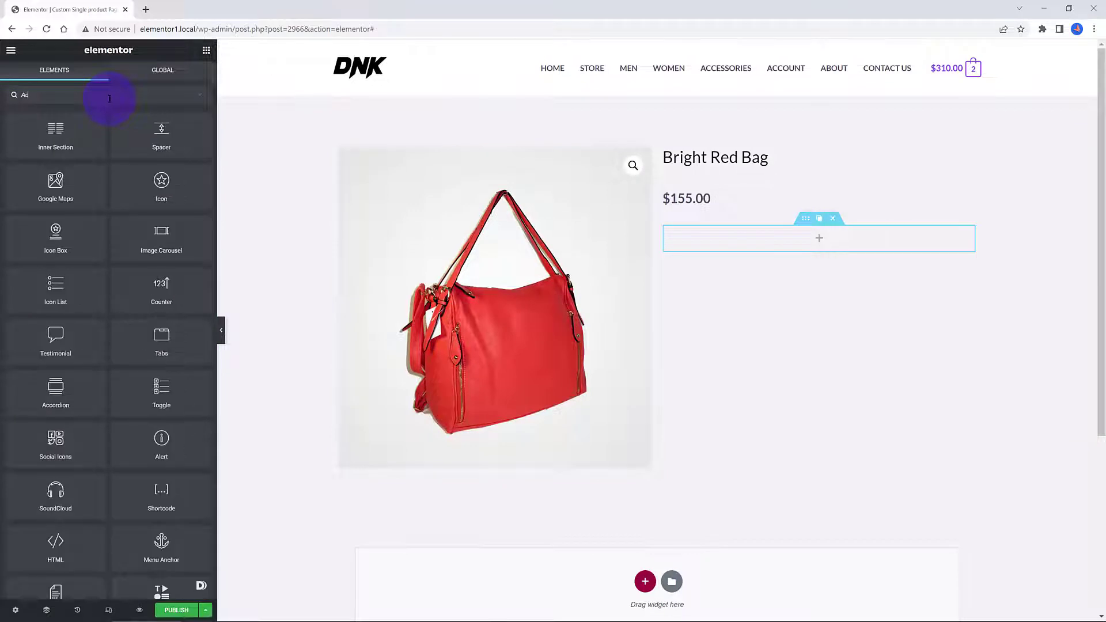
{"action": "type", "text": "f repeater"}
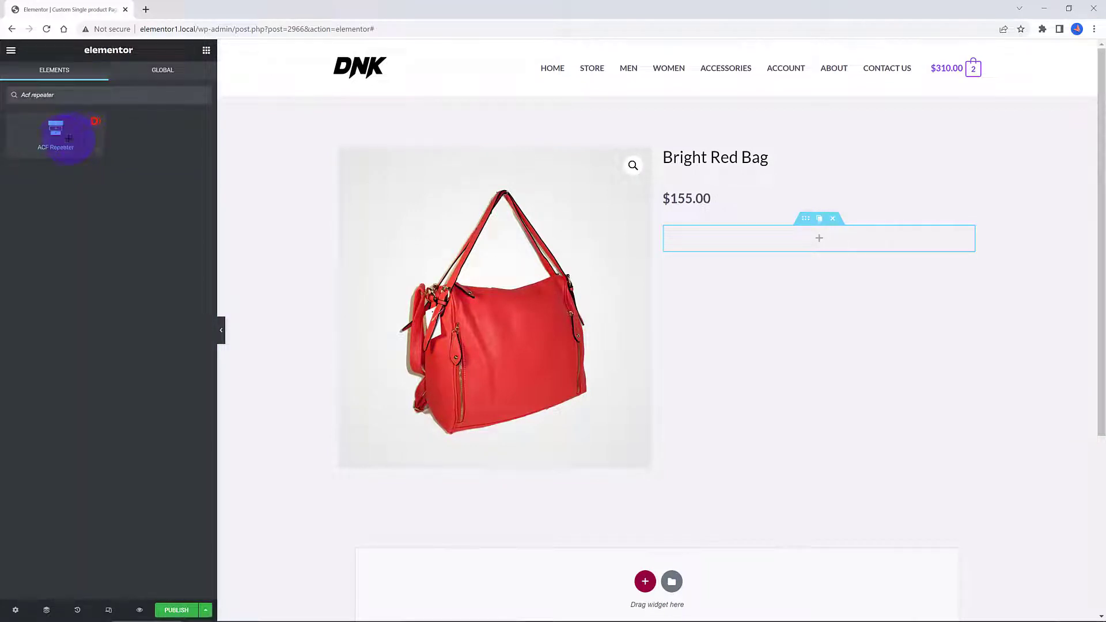
{"action": "left_click_drag", "start_coordinate": [67, 138], "coordinate": [811, 246]}
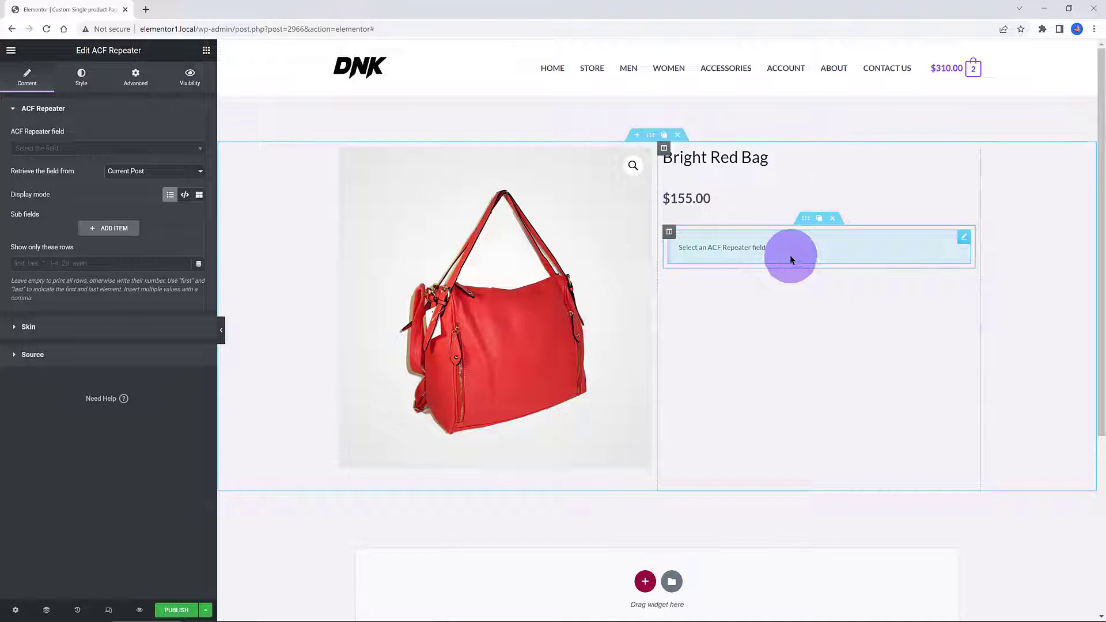
Bind the ACF Repeater to the Characteristics field, retrieved from the current post
{"action": "left_click", "coordinate": [67, 149]}
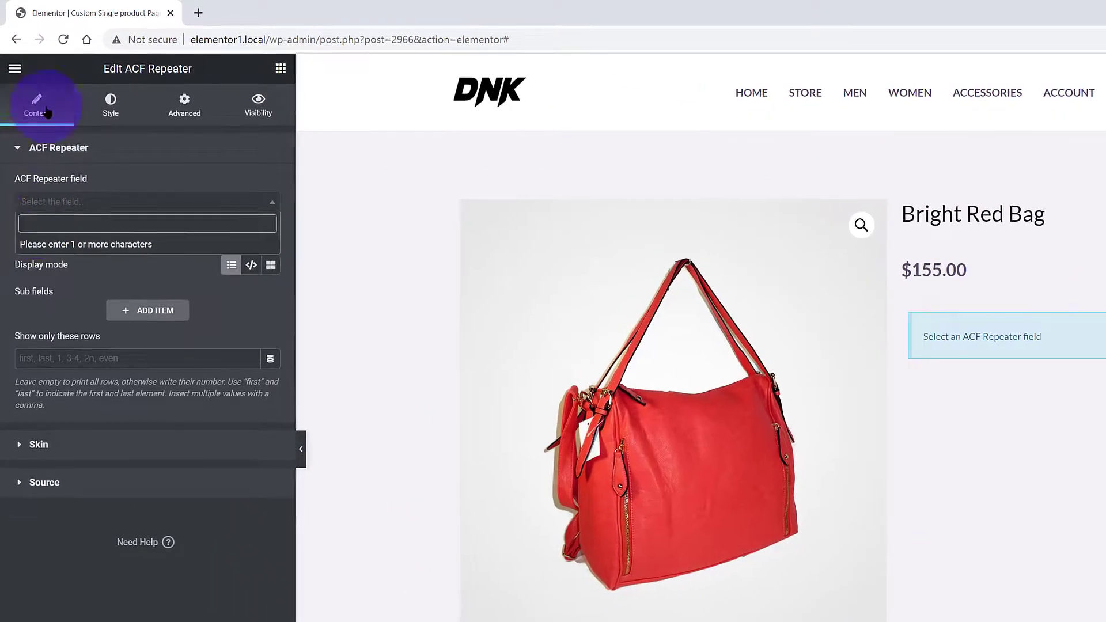
{"action": "type", "text": "C"}
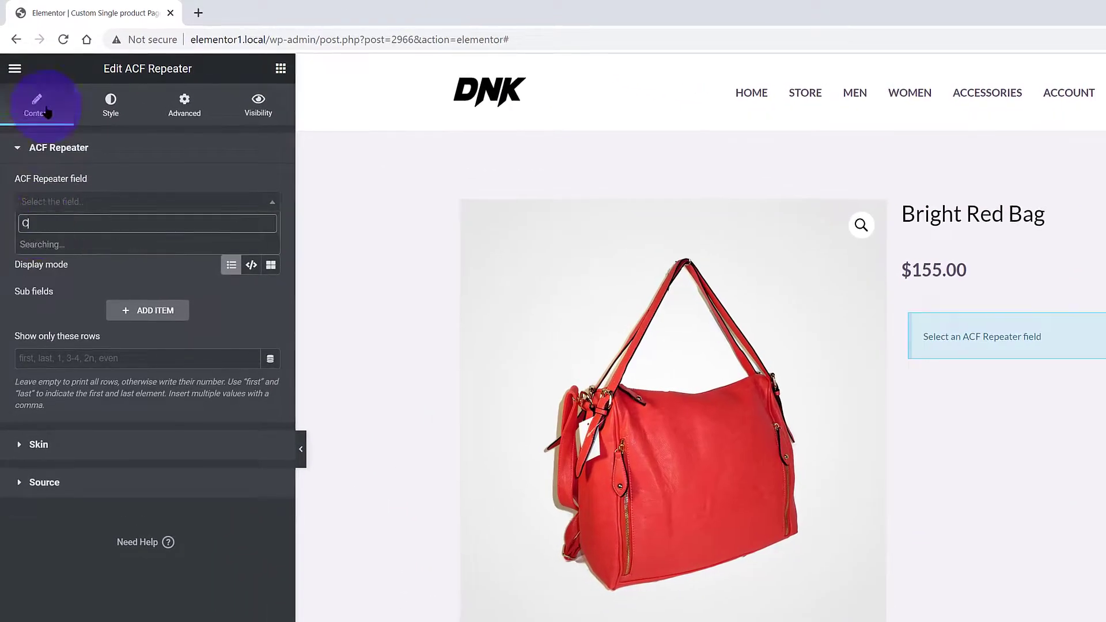
{"action": "type", "text": "haracteristics"}
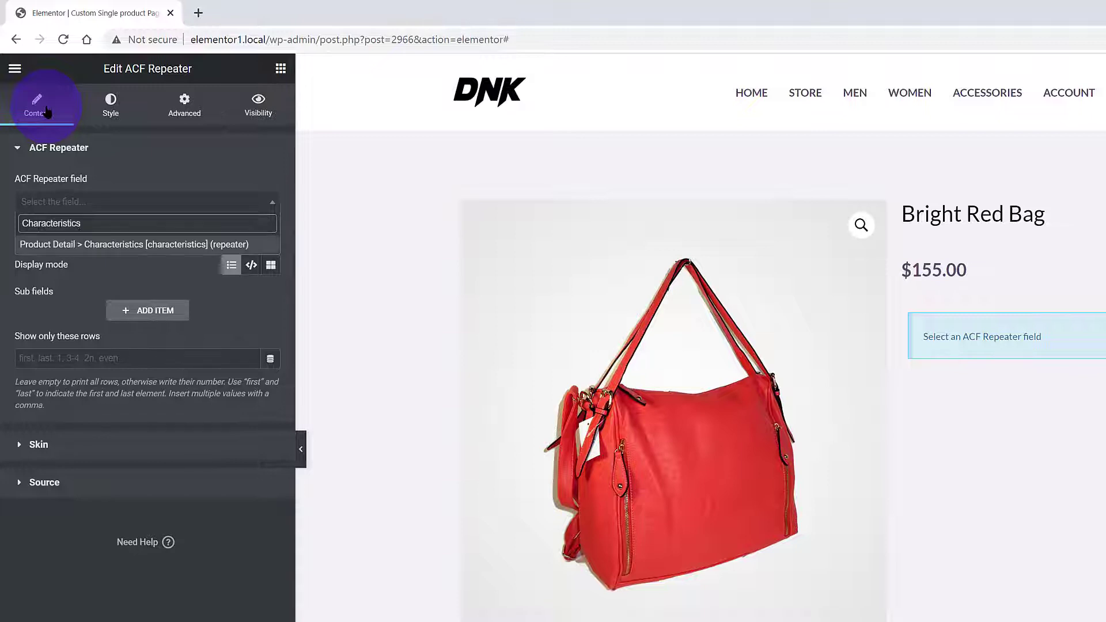
{"action": "left_click", "coordinate": [107, 245]}
{"action": "left_click", "coordinate": [210, 231]}
{"action": "left_click", "coordinate": [188, 236]}
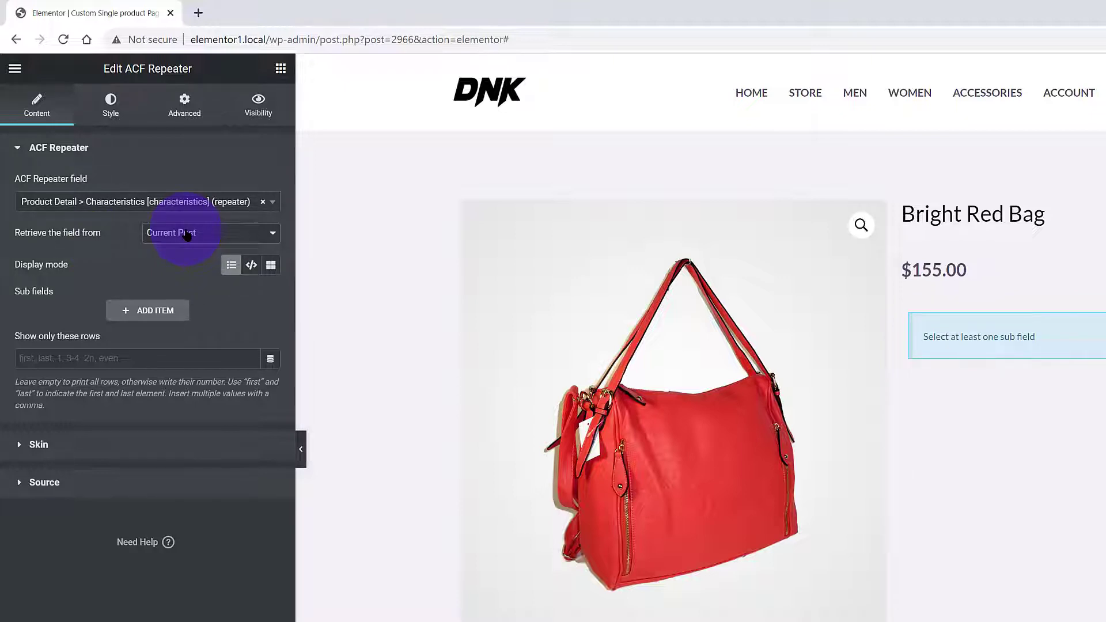
Add a repeater item using the Top Handles sub field
{"action": "left_click", "coordinate": [151, 314]}
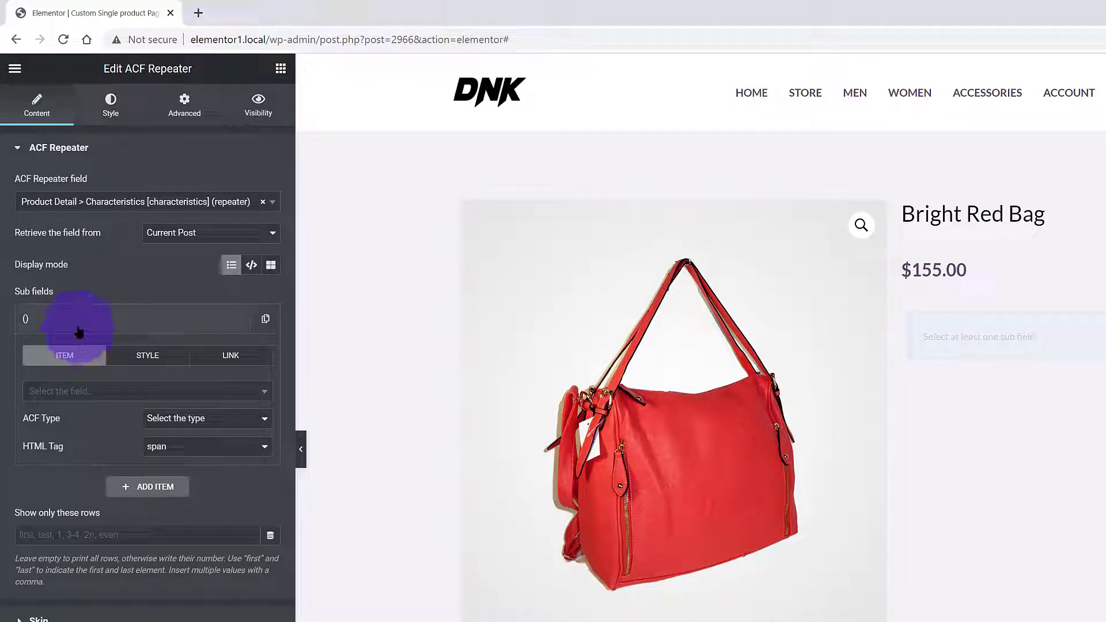
{"action": "left_click", "coordinate": [68, 381]}
{"action": "type", "text": "T"}
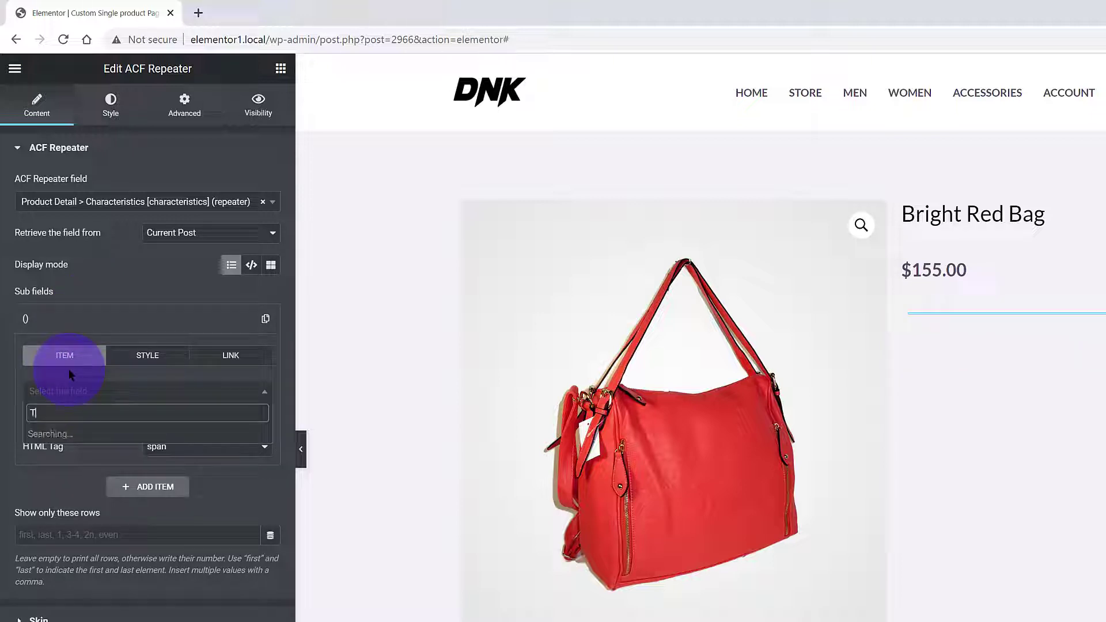
{"action": "type", "text": "op Handles"}
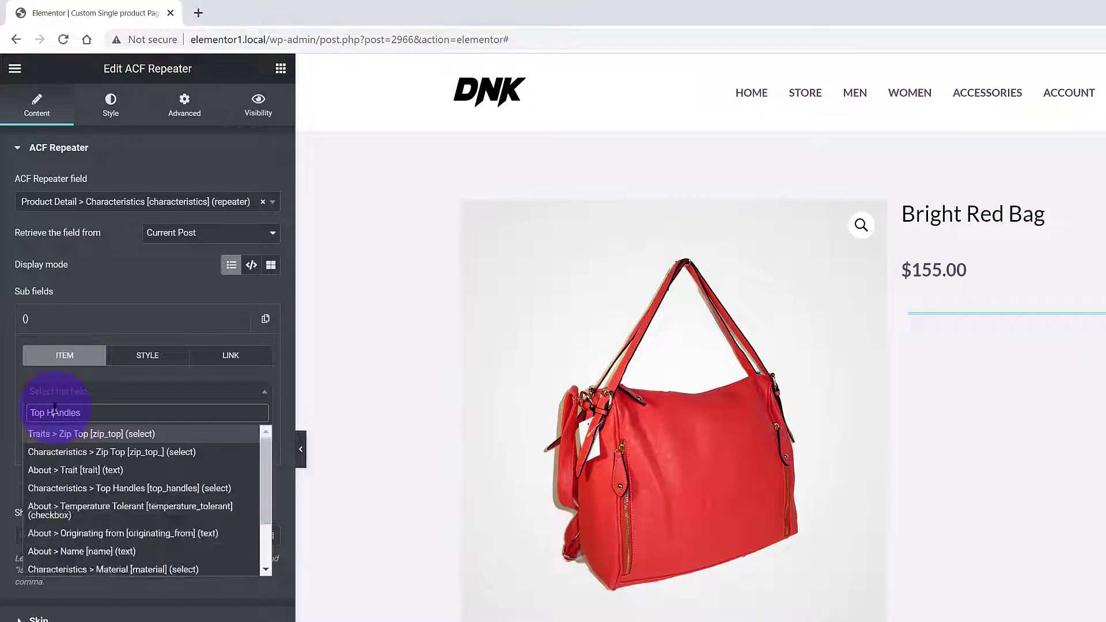
{"action": "left_click", "coordinate": [116, 470]}
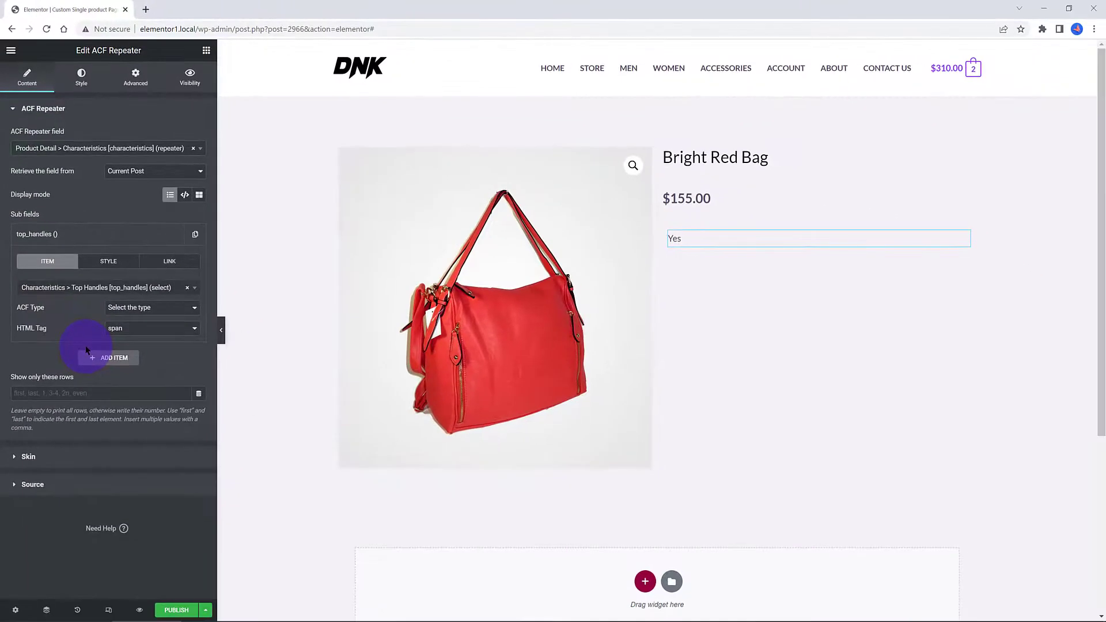
{"action": "left_click", "coordinate": [23, 456]}
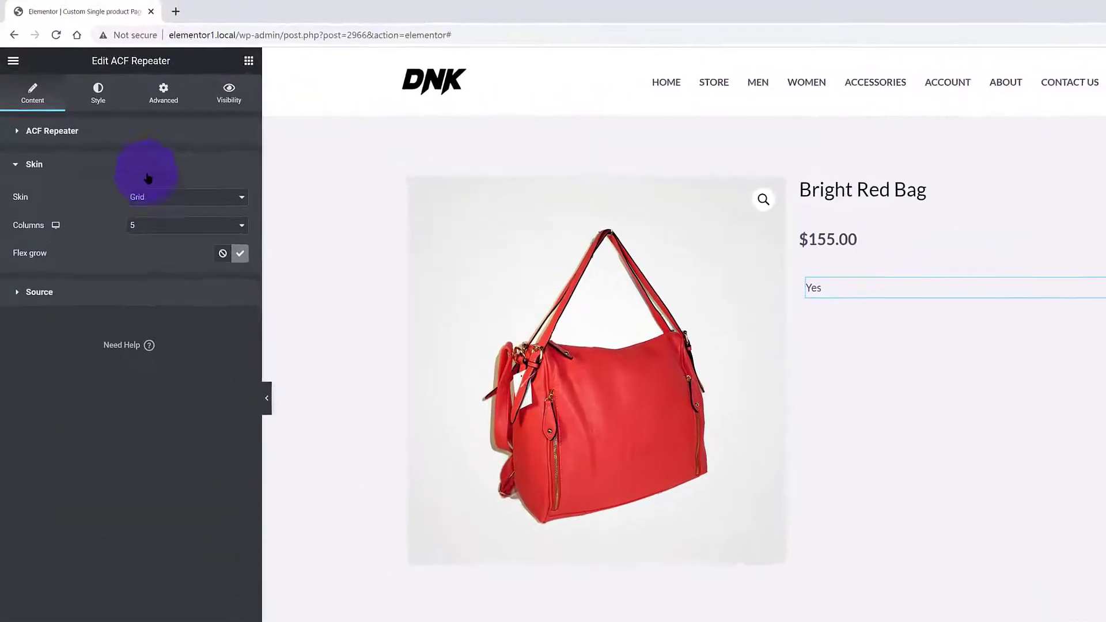
Switch the repeater to the Accordion skin with the heading 'Does it have handles?'
{"action": "left_click", "coordinate": [158, 197]}
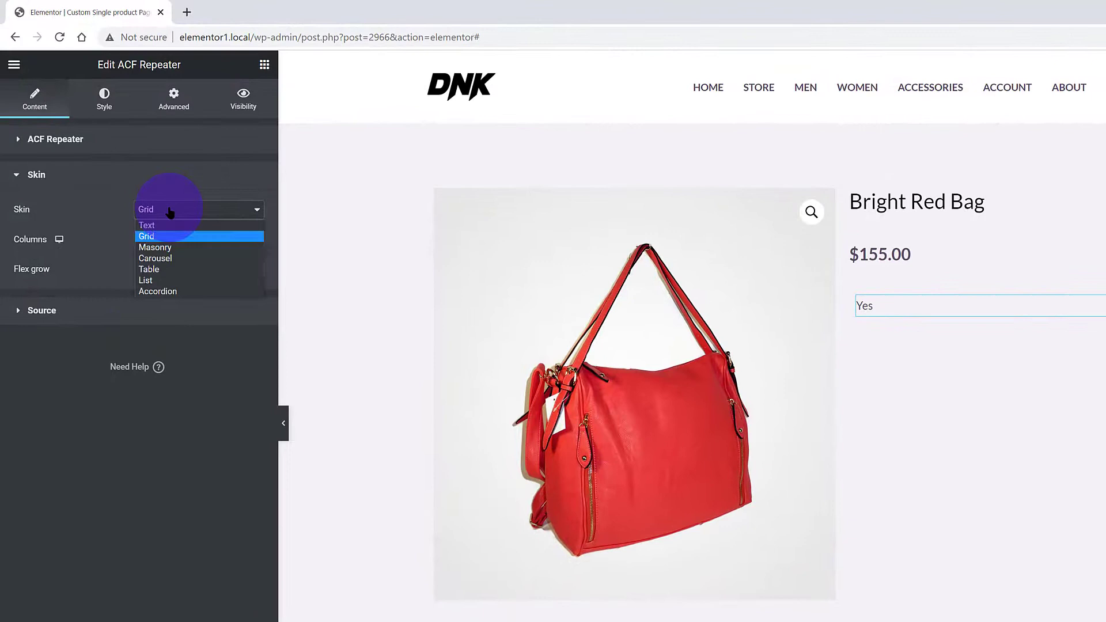
{"action": "left_click", "coordinate": [162, 292]}
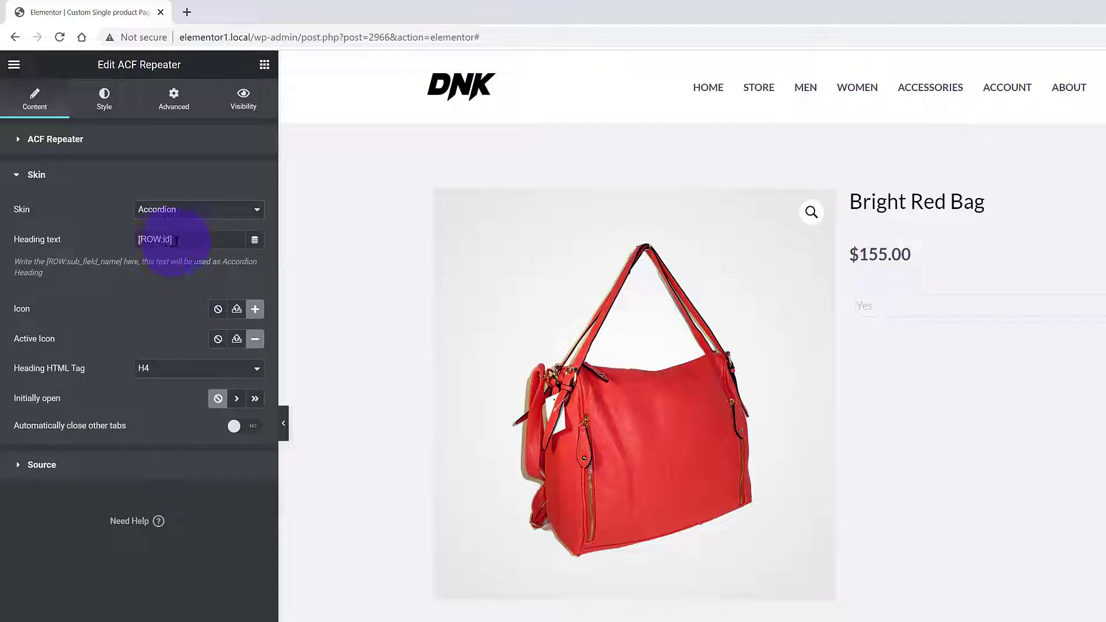
{"action": "left_click_drag", "start_coordinate": [173, 239], "coordinate": [112, 244]}
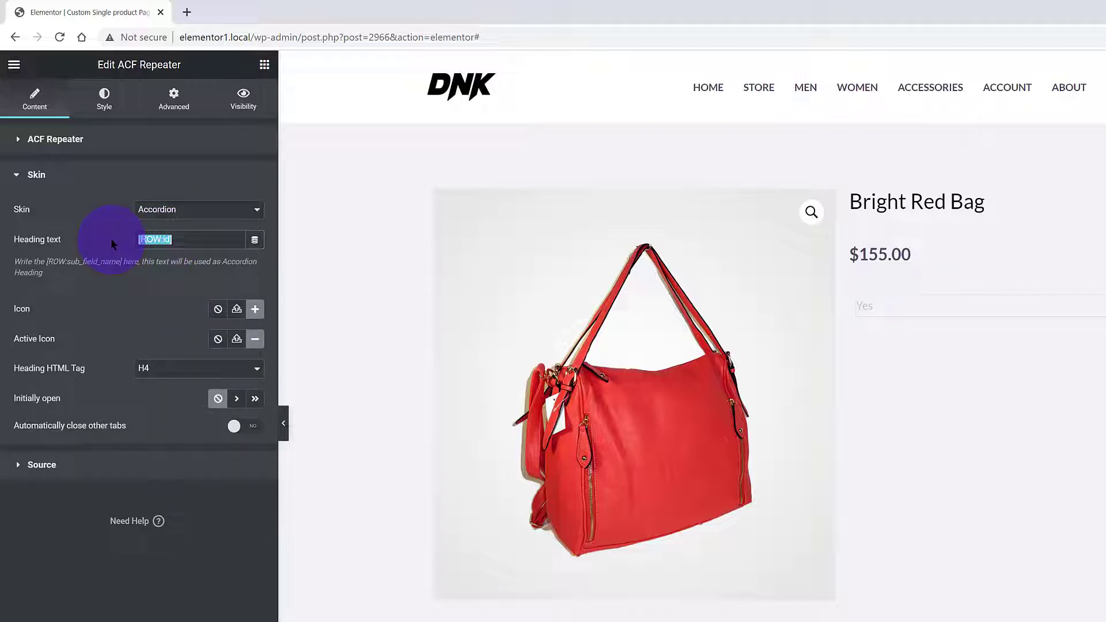
{"action": "type", "text": "Does it have handles?"}
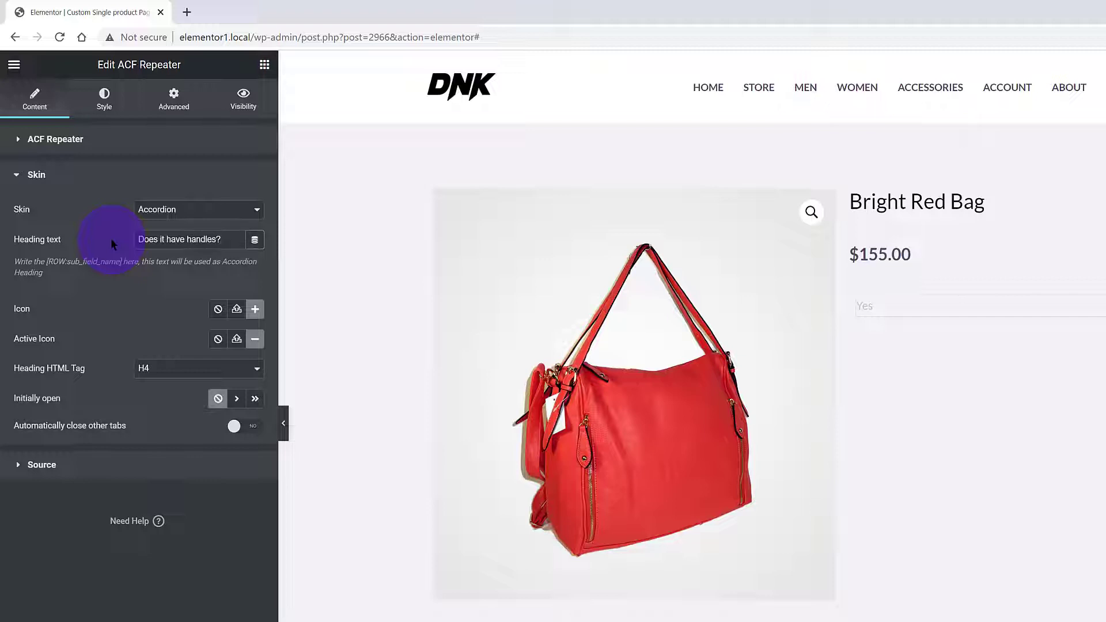
Remove the accordion icon, use an H5 heading, and enable auto-closing of other tabs
{"action": "left_click", "coordinate": [218, 310]}
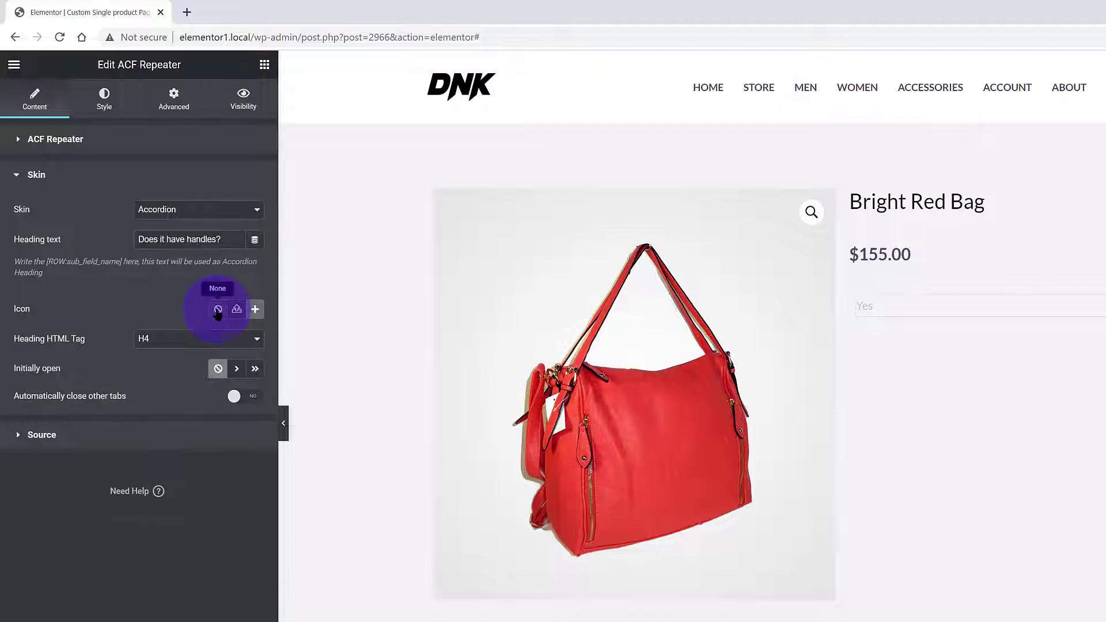
{"action": "left_click", "coordinate": [148, 340]}
{"action": "left_click", "coordinate": [147, 402]}
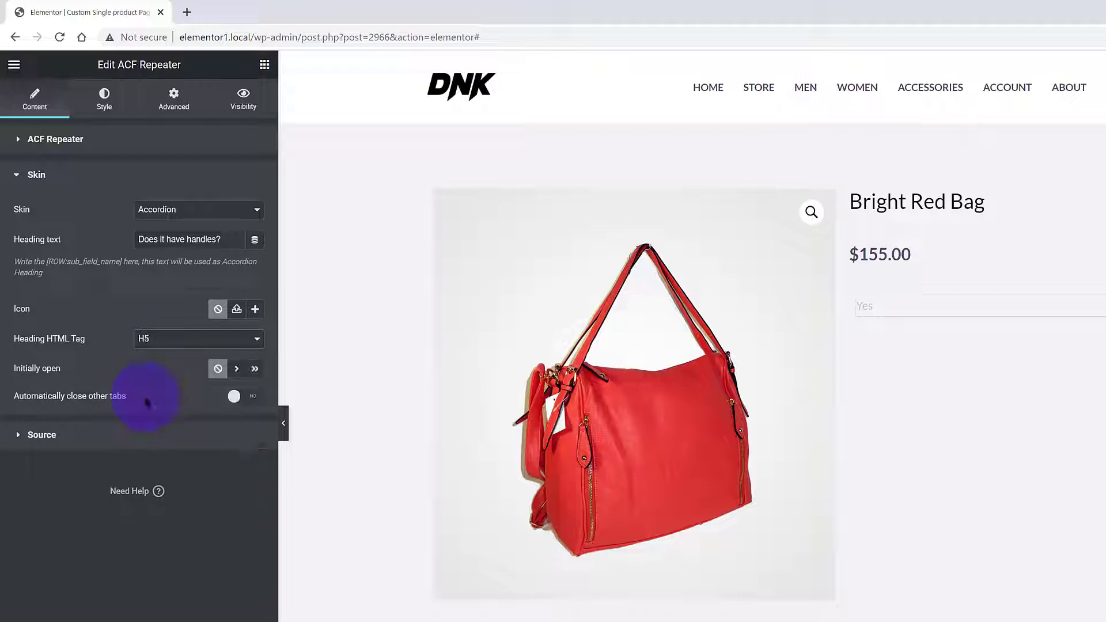
{"action": "left_click", "coordinate": [144, 396]}
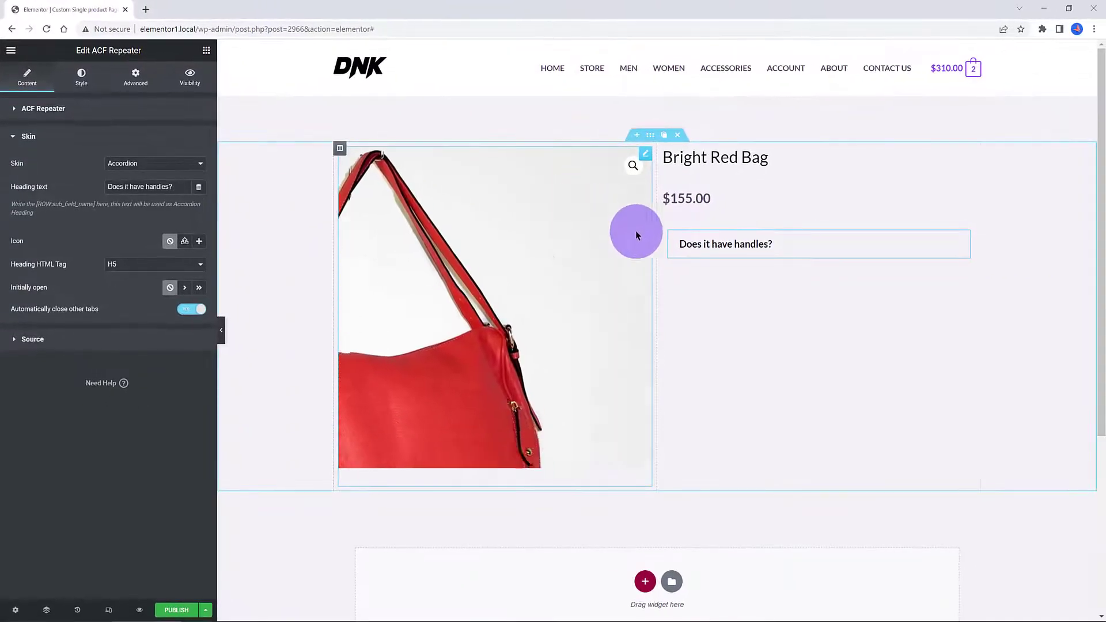
{"action": "left_click", "coordinate": [680, 242]}
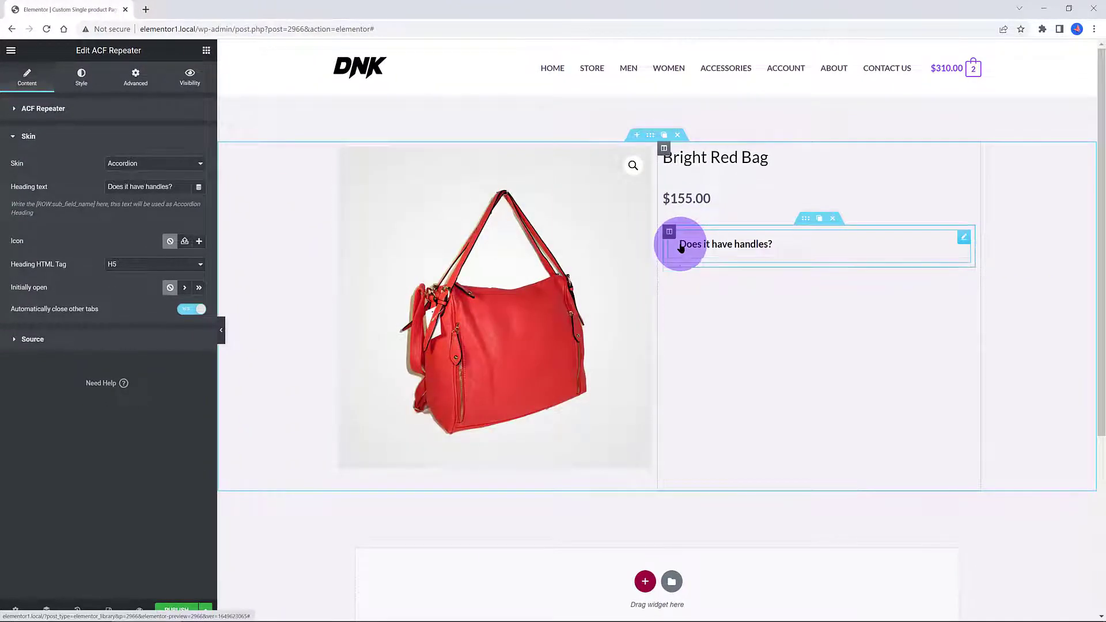
{"action": "left_click", "coordinate": [705, 246]}
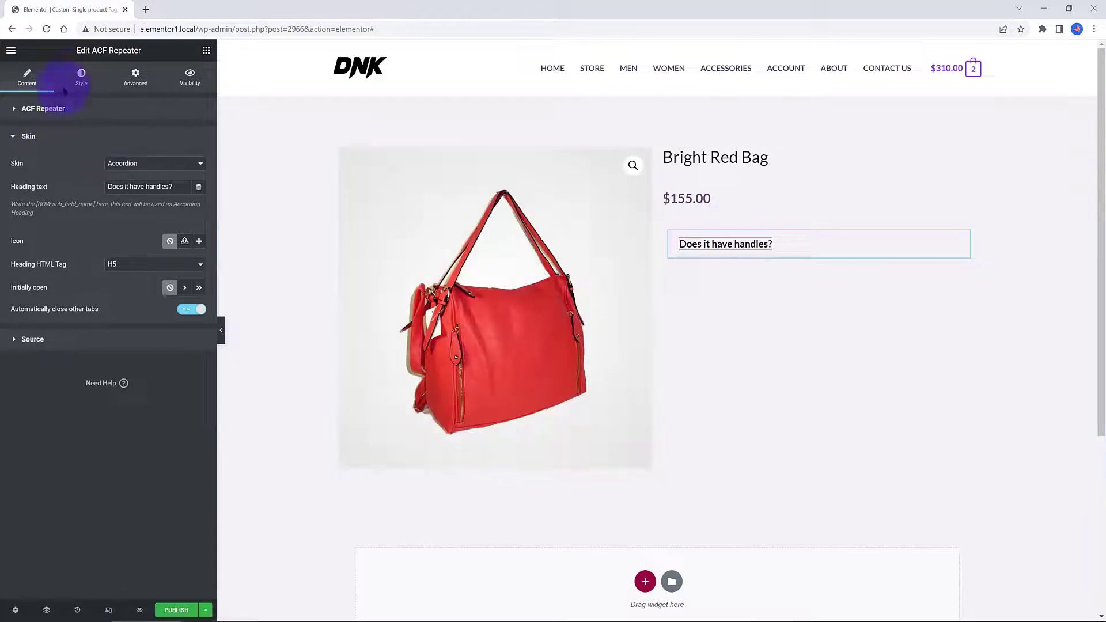
Give the accordion's content panel a solid purple (#6006F0) border and check it in the preview
{"action": "left_click", "coordinate": [82, 76]}
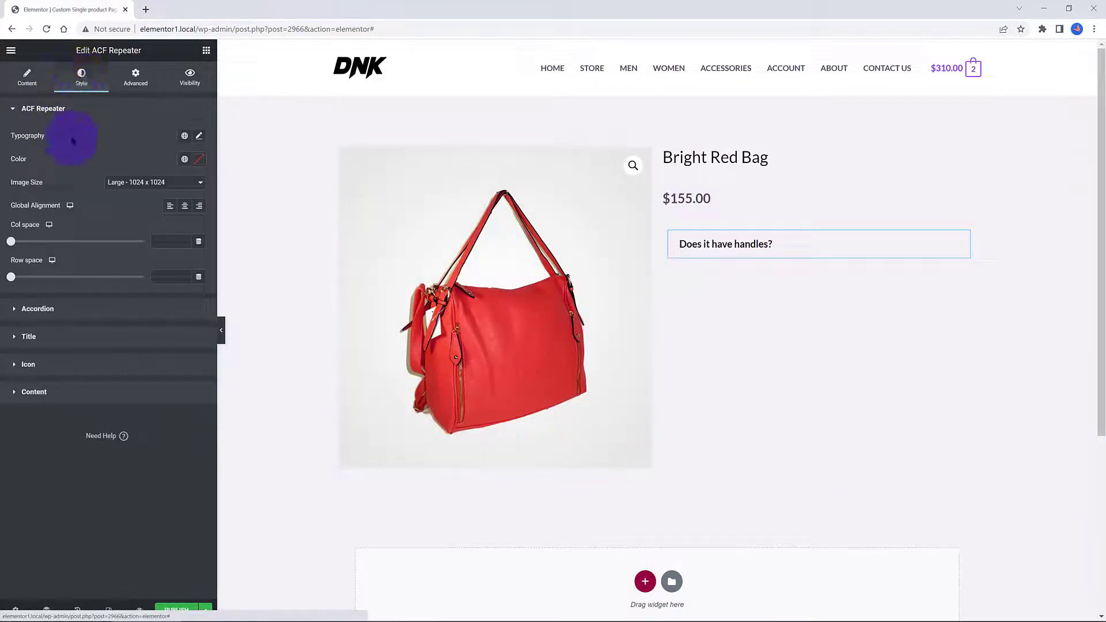
{"action": "left_click", "coordinate": [14, 396]}
{"action": "key", "text": "Down"}
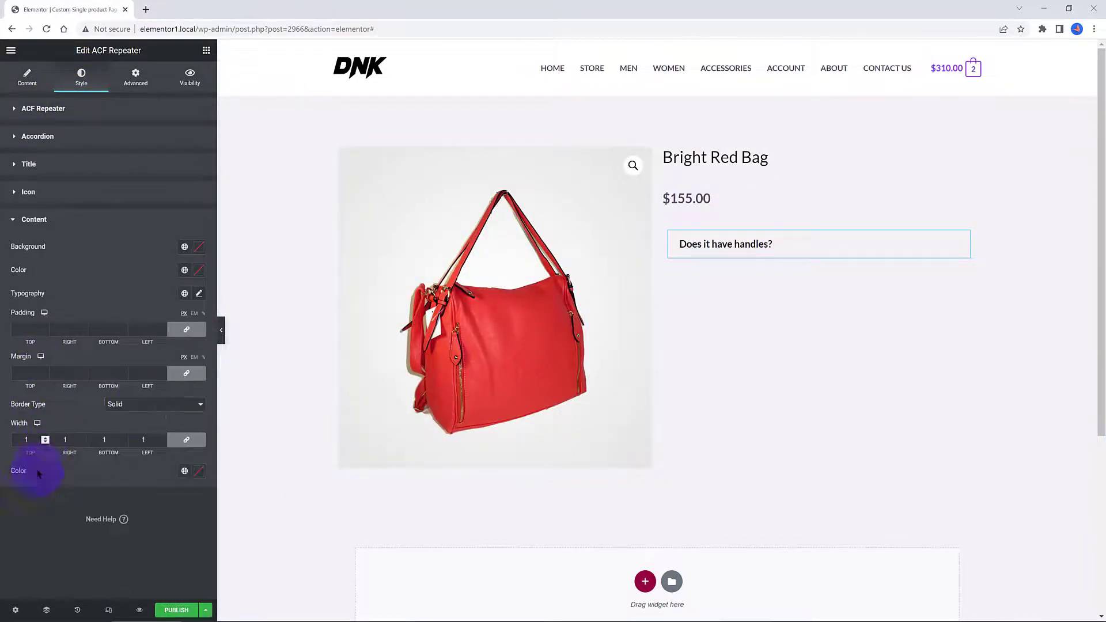
{"action": "left_click", "coordinate": [198, 471]}
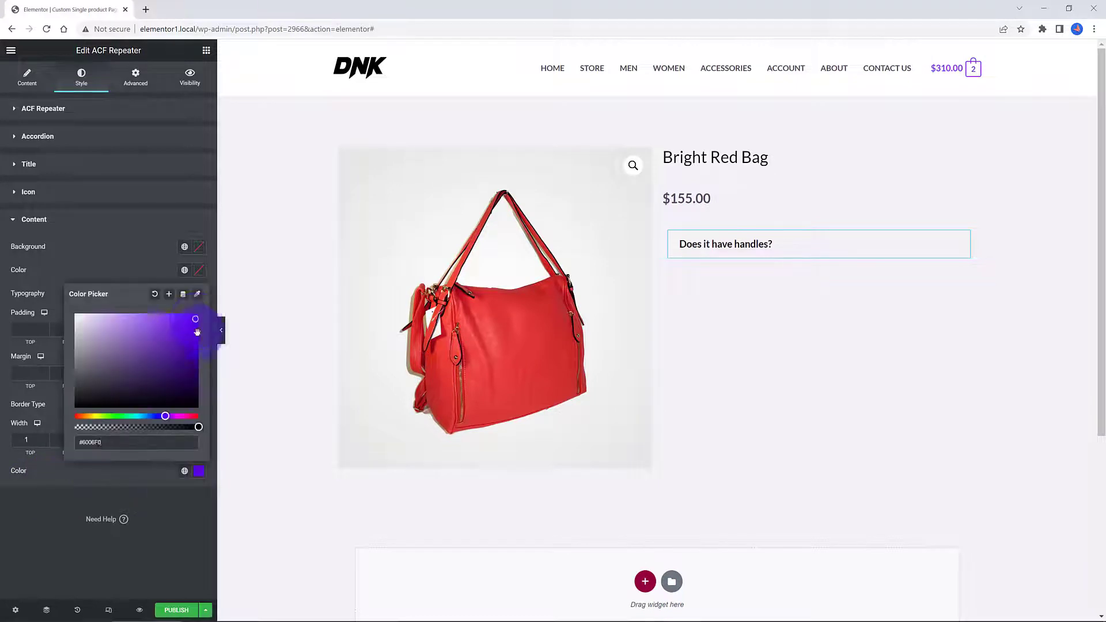
{"action": "left_click", "coordinate": [159, 500]}
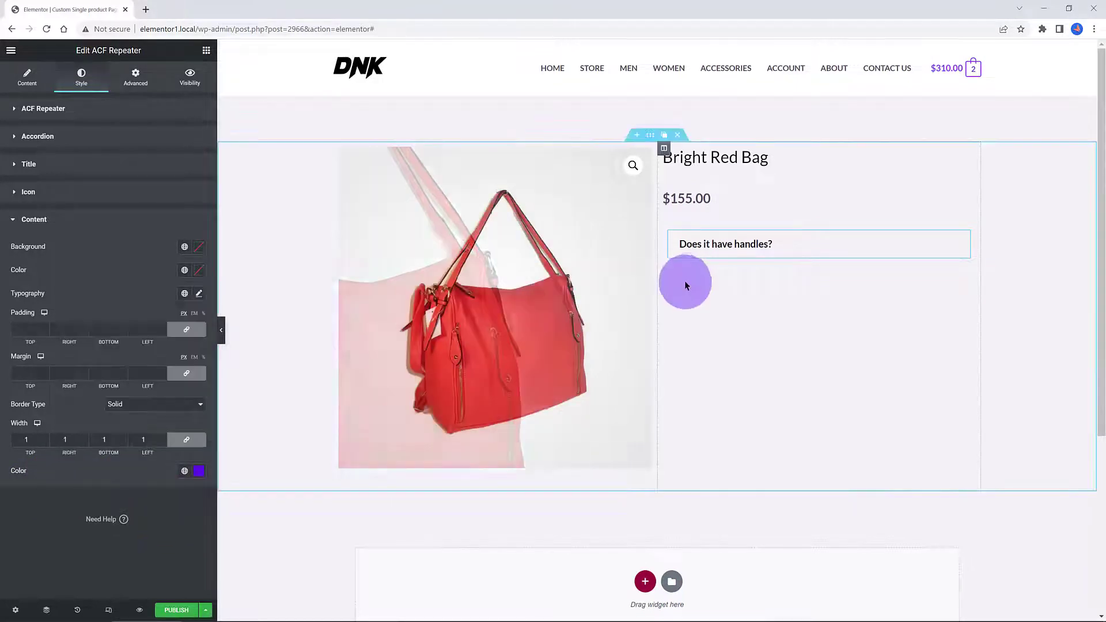
{"action": "left_click", "coordinate": [693, 249]}
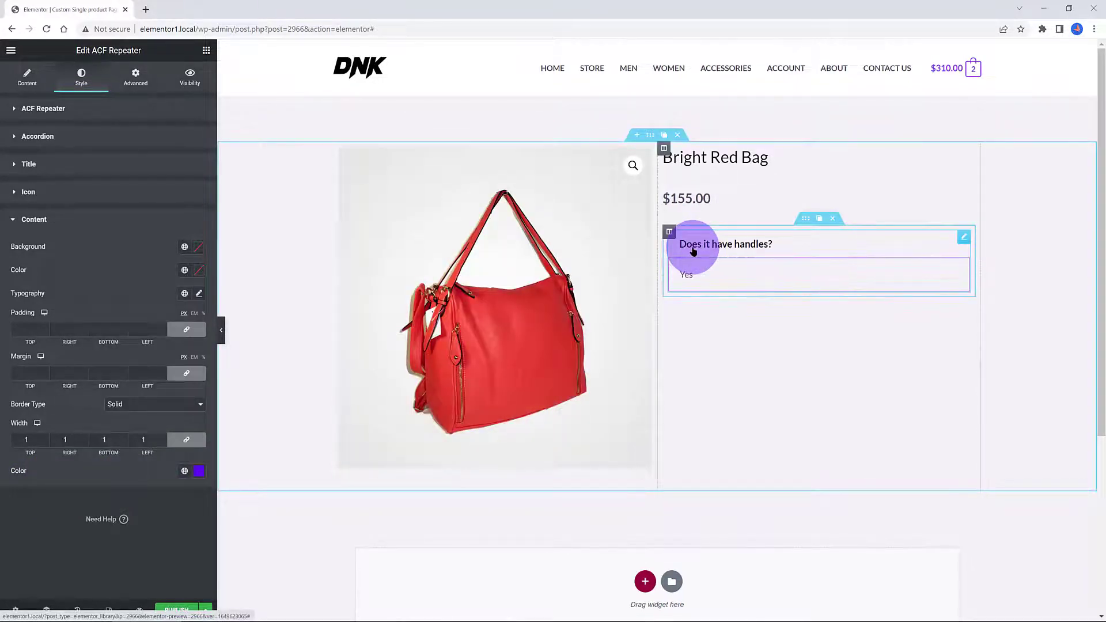
{"action": "left_click", "coordinate": [693, 248]}
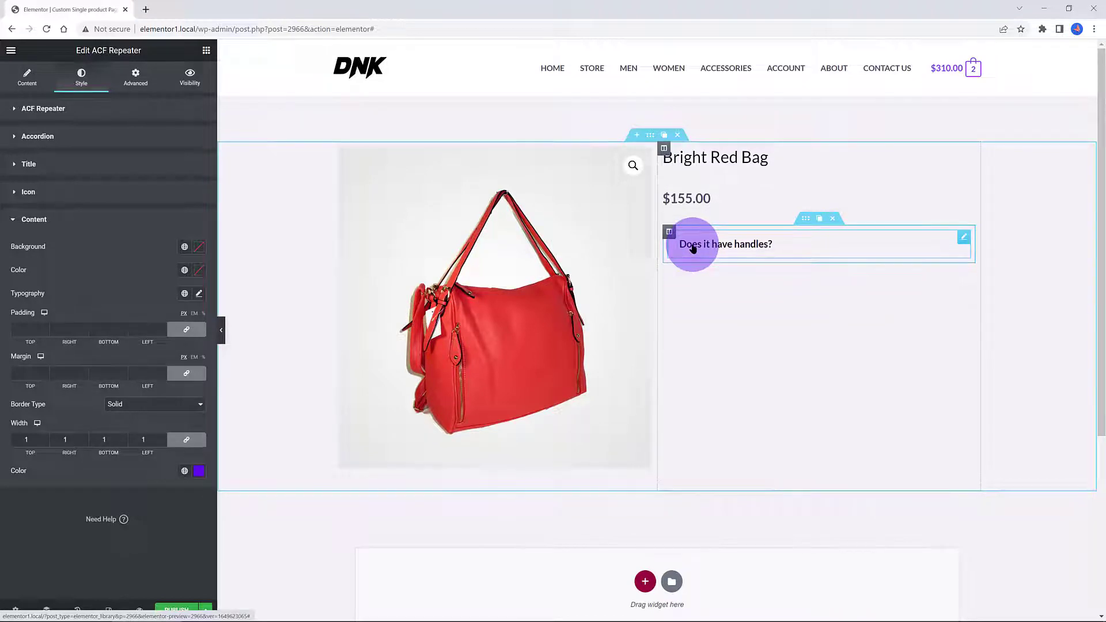
{"action": "left_click", "coordinate": [798, 251]}
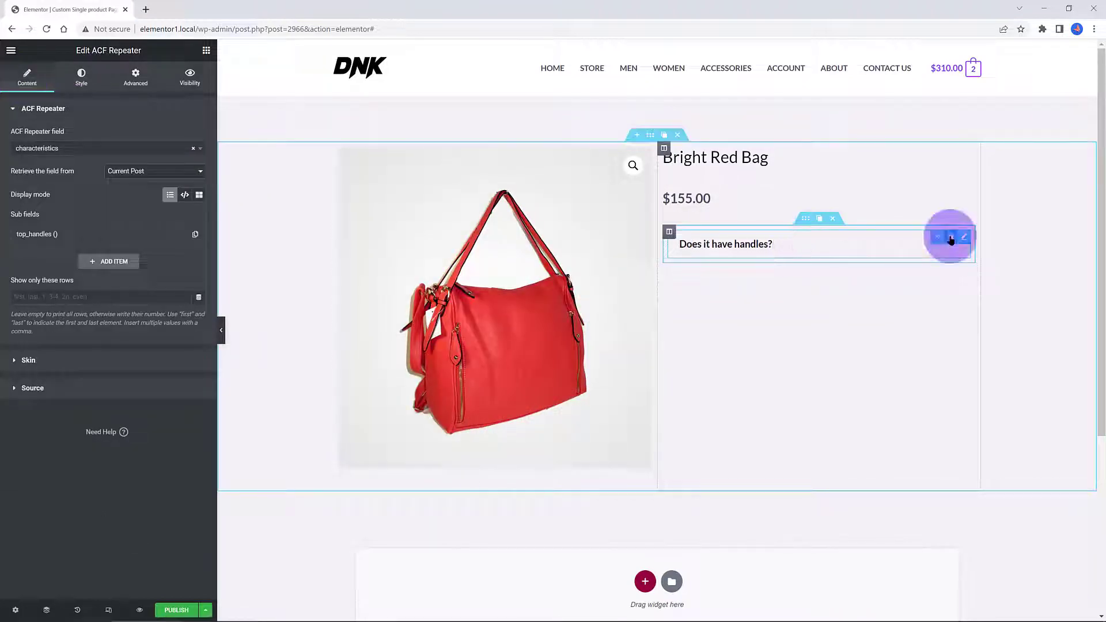
Duplicate the accordion and switch the copy's sub field to Zip Top with field type Select
{"action": "left_click", "coordinate": [950, 238]}
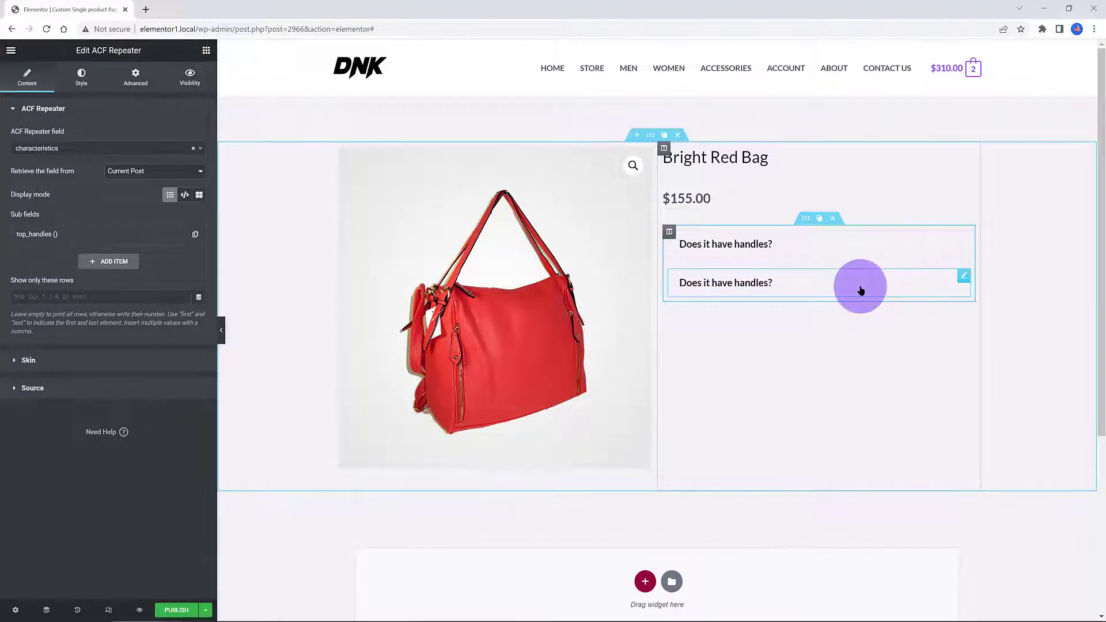
{"action": "left_click", "coordinate": [860, 290]}
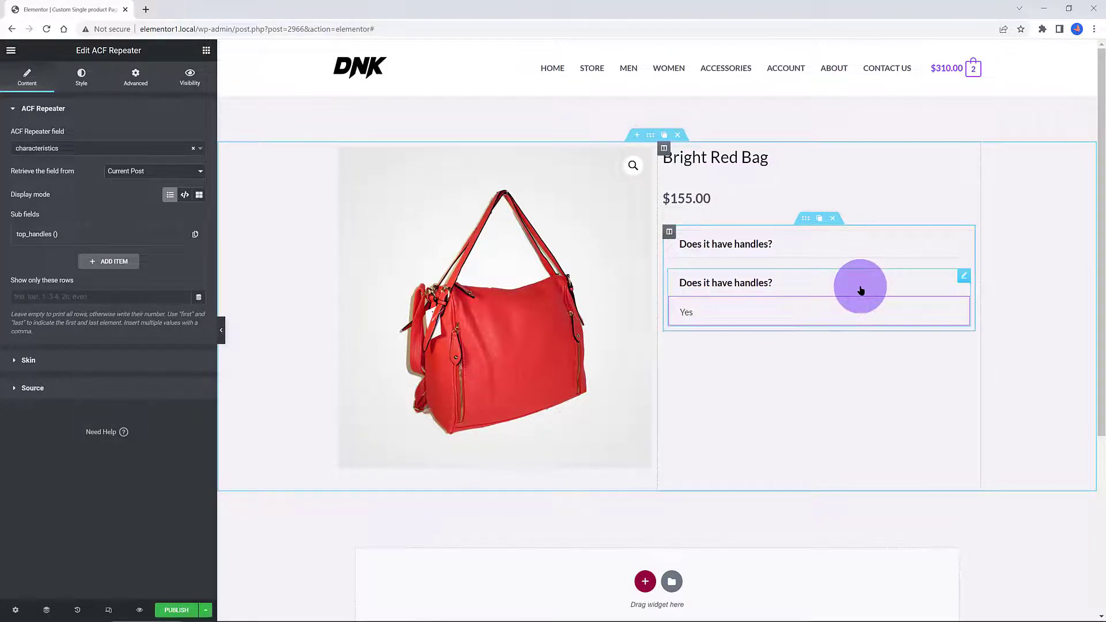
{"action": "left_click", "coordinate": [136, 233]}
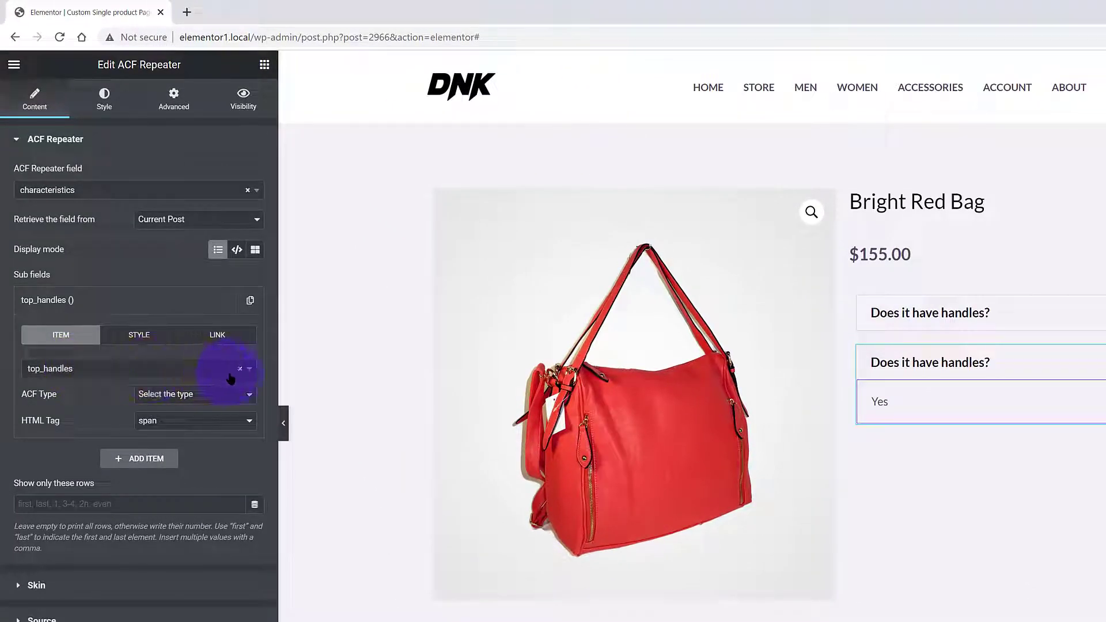
{"action": "left_click", "coordinate": [240, 369]}
{"action": "type", "text": "Zip Top"}
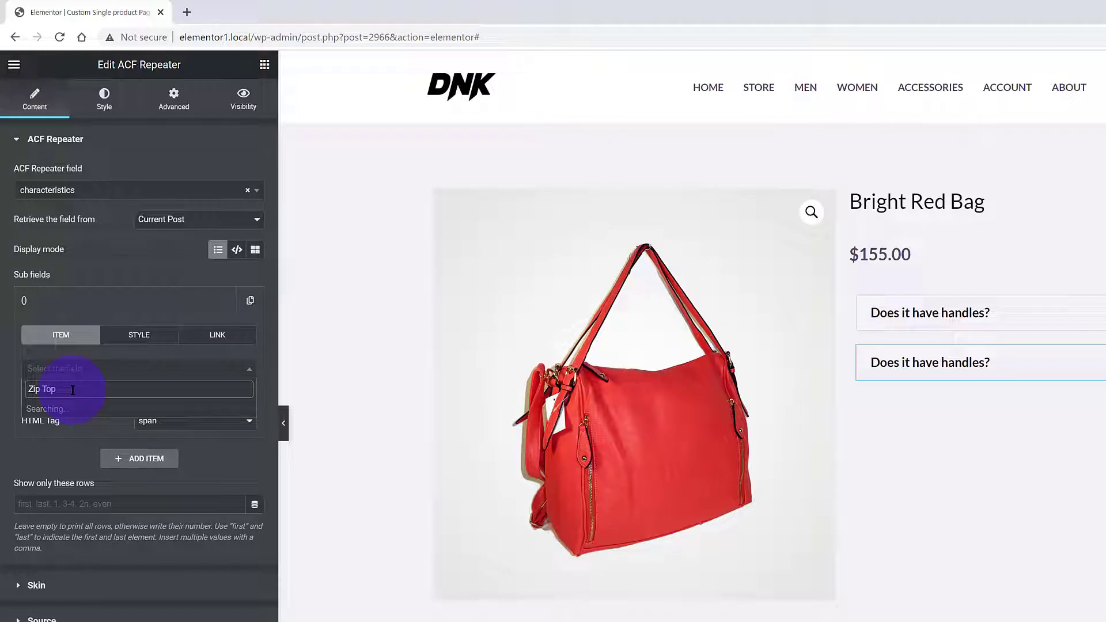
{"action": "left_click", "coordinate": [82, 426]}
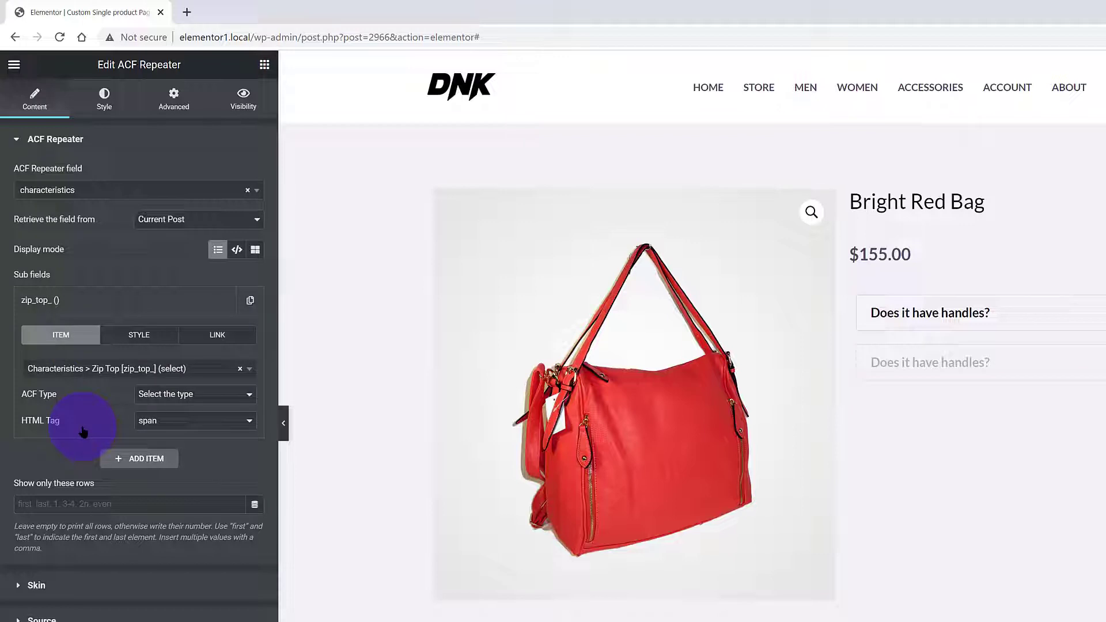
{"action": "left_click", "coordinate": [196, 396]}
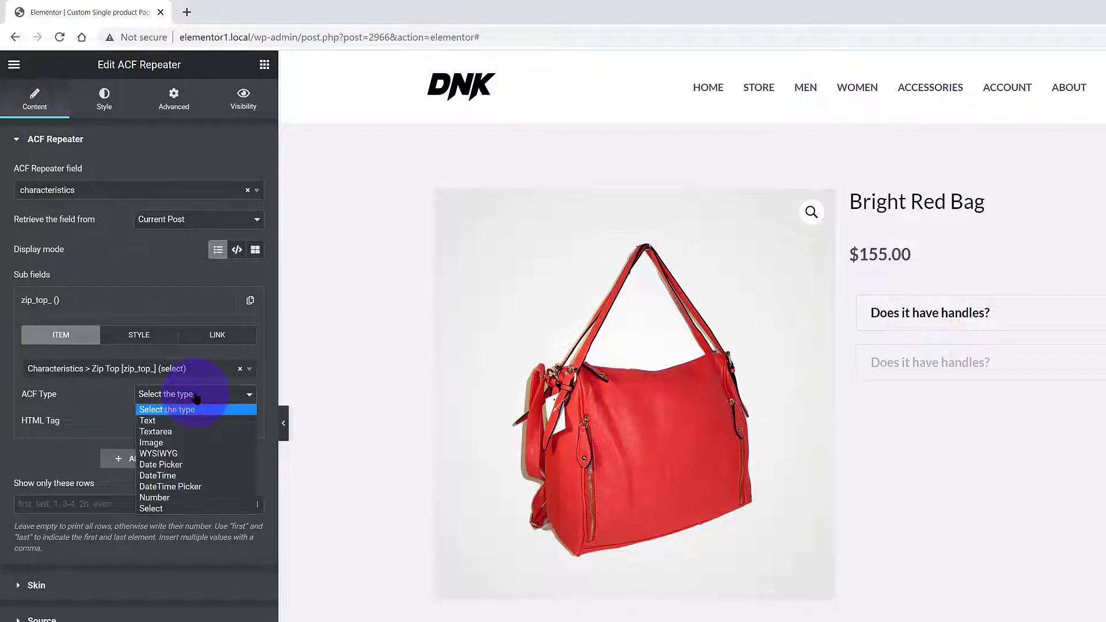
{"action": "left_click", "coordinate": [167, 508]}
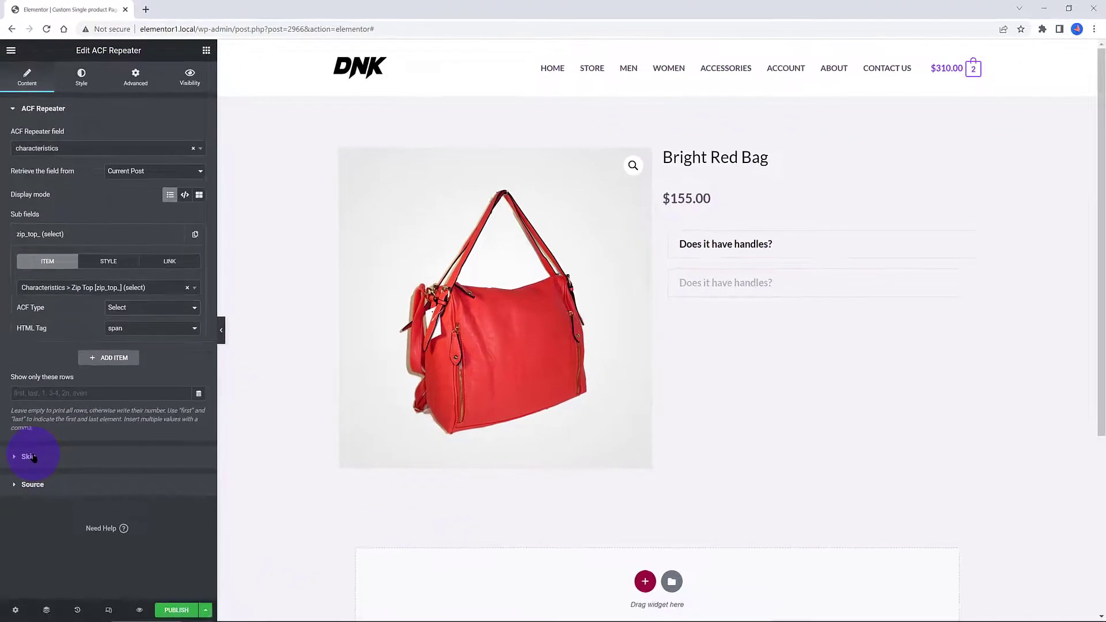
Set the copy's heading to 'Does it have zip?' and preview its answer
{"action": "left_click", "coordinate": [33, 457]}
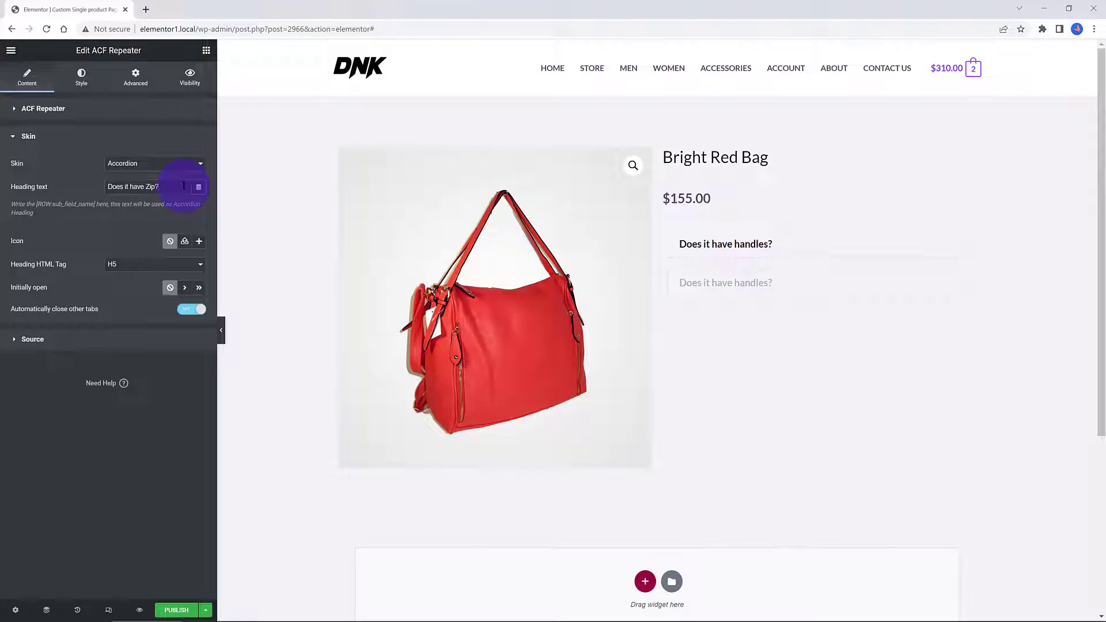
{"action": "key", "text": "Left"}
{"action": "key", "text": "Left"}
{"action": "key", "text": "Left"}
{"action": "key", "text": "BackSpace"}
{"action": "type", "text": "z"}
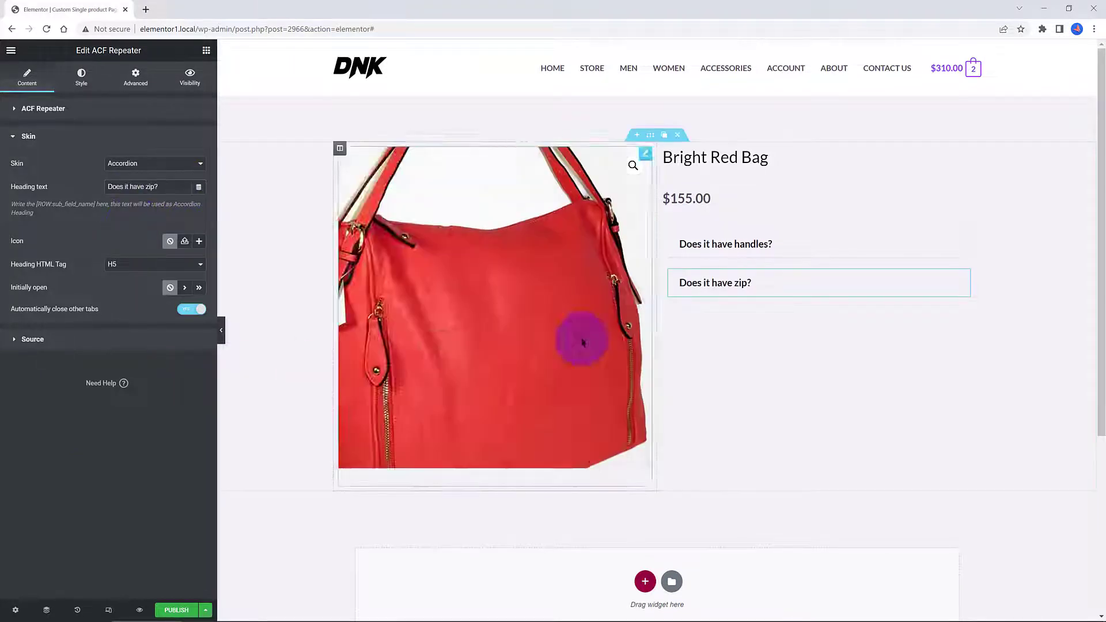
{"action": "left_click", "coordinate": [805, 284]}
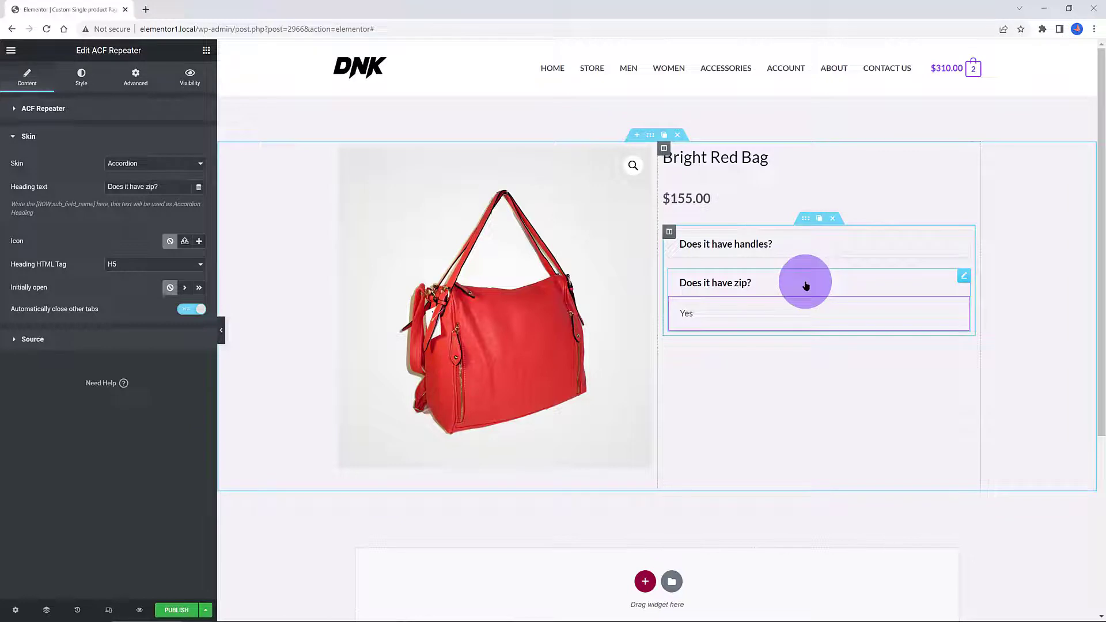
{"action": "left_click", "coordinate": [805, 284]}
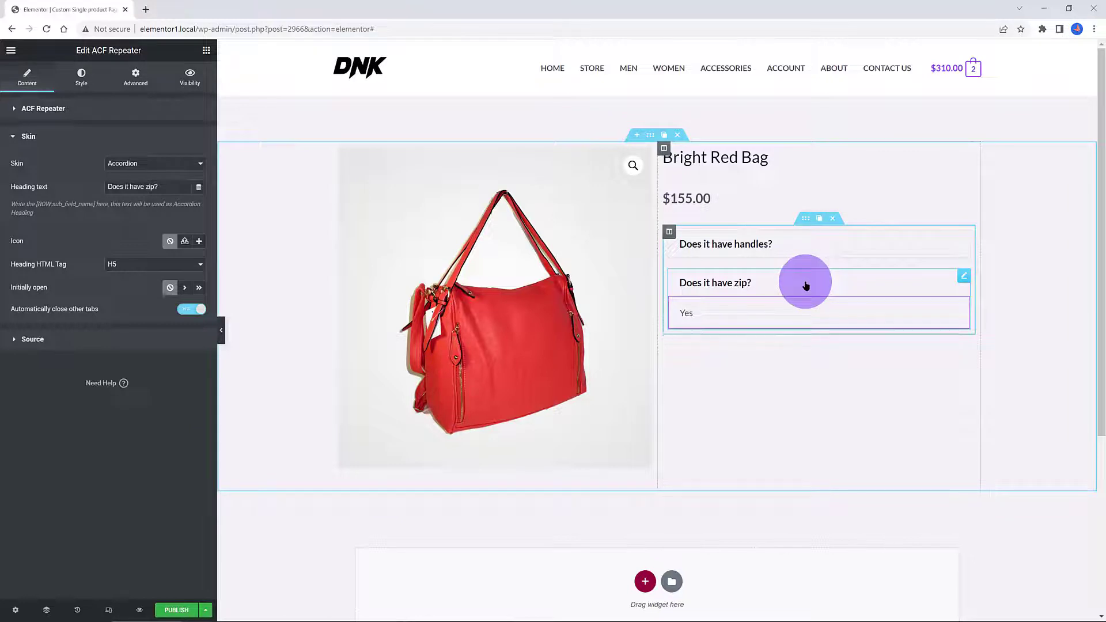
Duplicate the zip accordion and link the copy to the Material field, showing Leather
{"action": "left_click", "coordinate": [961, 278]}
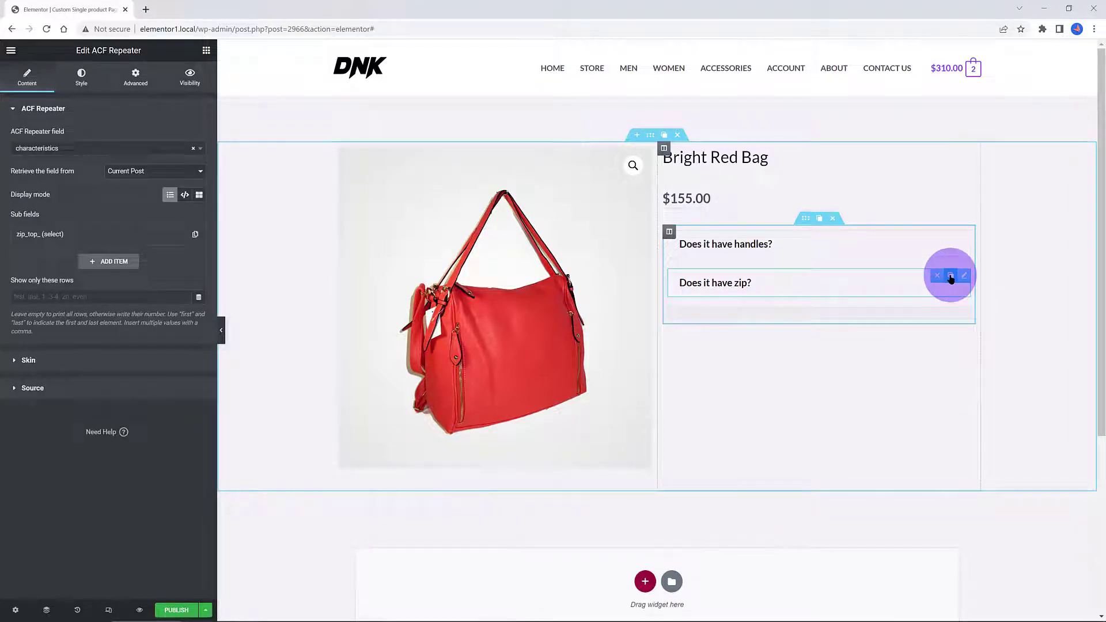
{"action": "left_click", "coordinate": [950, 277]}
{"action": "left_click", "coordinate": [75, 234]}
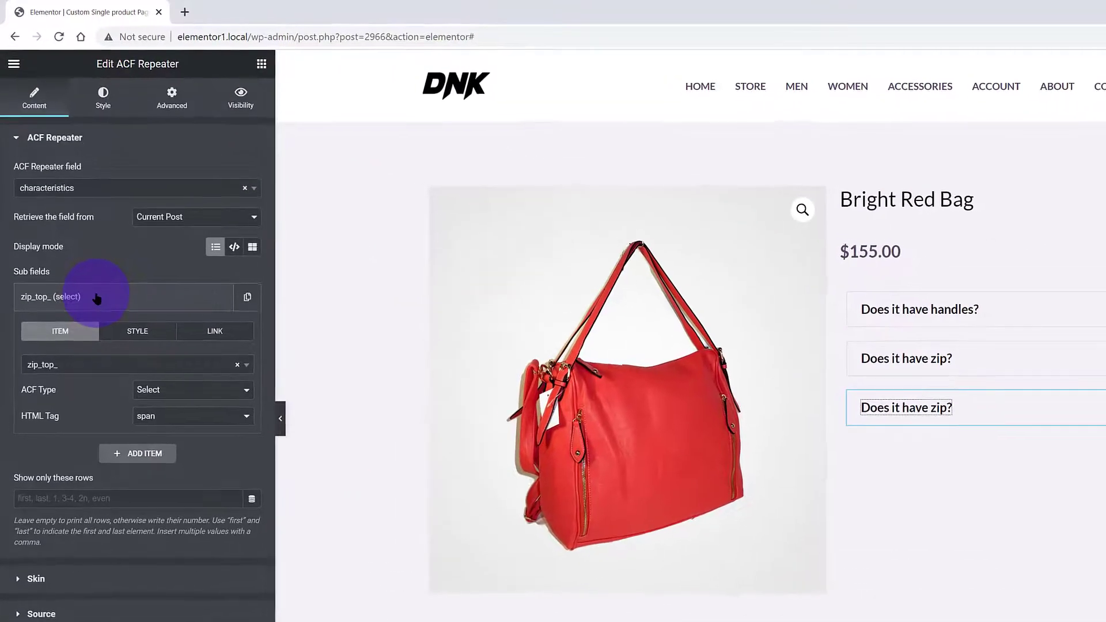
{"action": "left_click", "coordinate": [239, 367]}
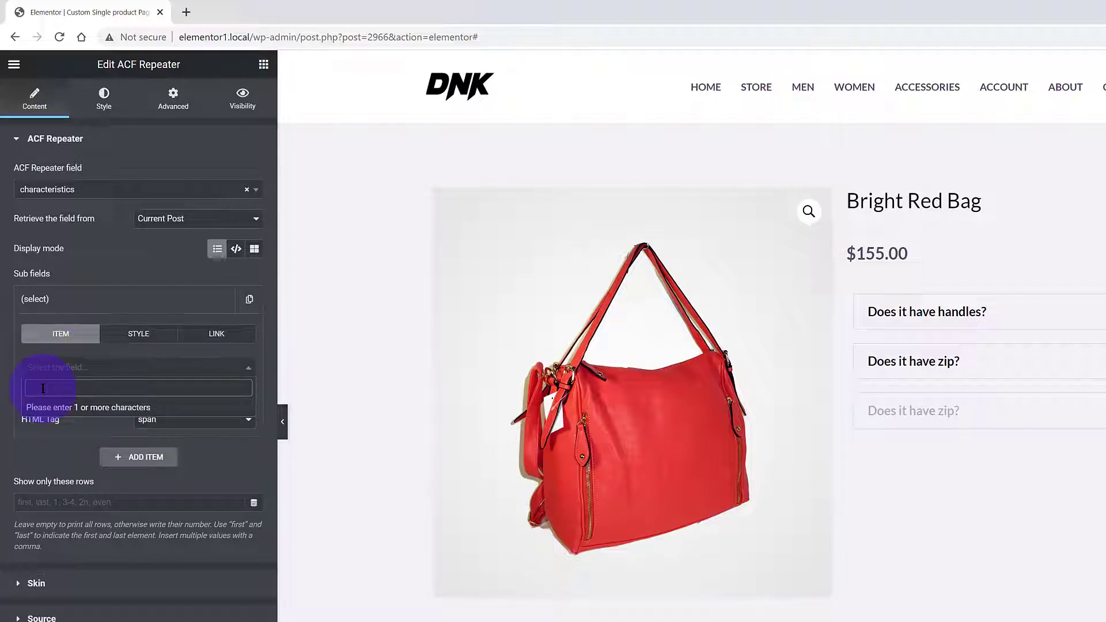
{"action": "type", "text": "MA"}
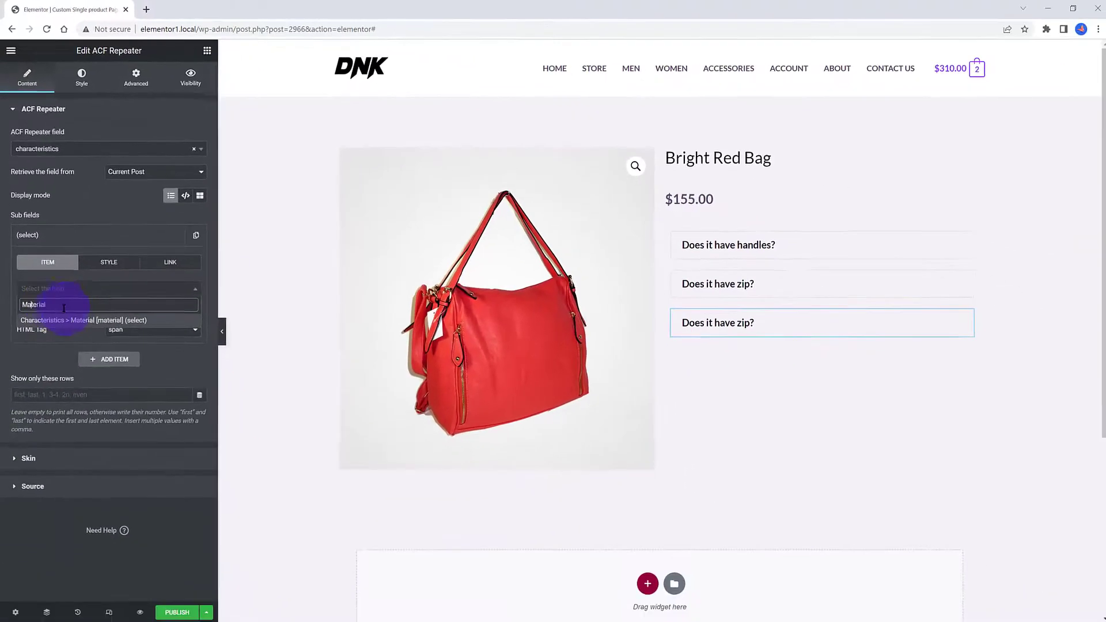
{"action": "left_click", "coordinate": [113, 410]}
{"action": "left_click", "coordinate": [28, 456]}
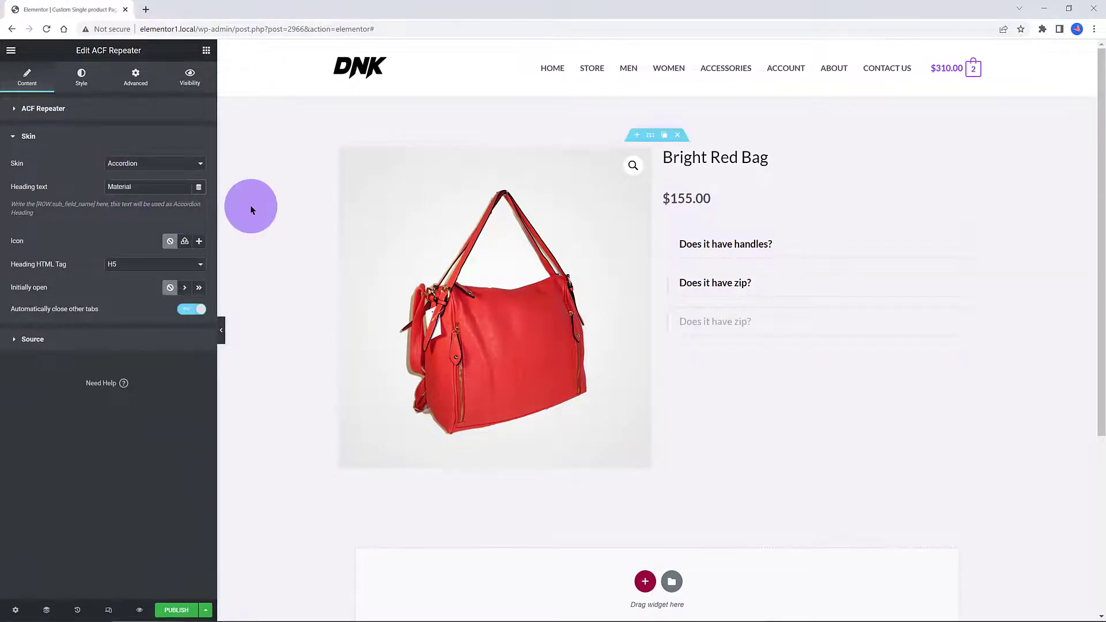
{"action": "left_click", "coordinate": [742, 323]}
{"action": "left_click", "coordinate": [778, 322]}
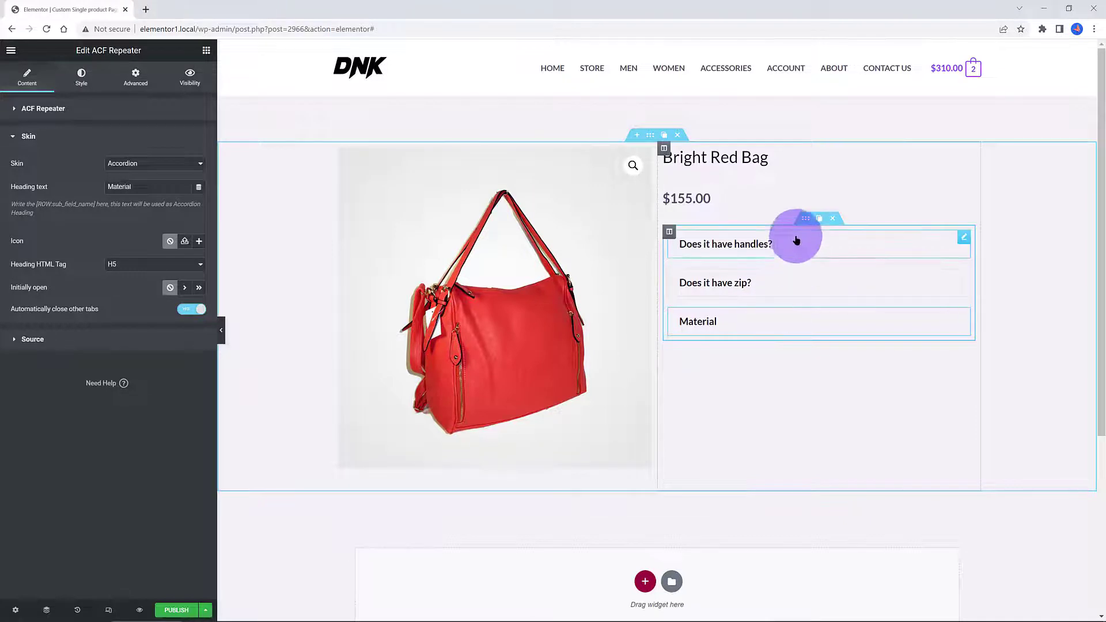
Drop an Add To Cart widget below the accordions and try Yellow in its color dropdown
{"action": "left_click", "coordinate": [206, 50]}
{"action": "left_click", "coordinate": [38, 93]}
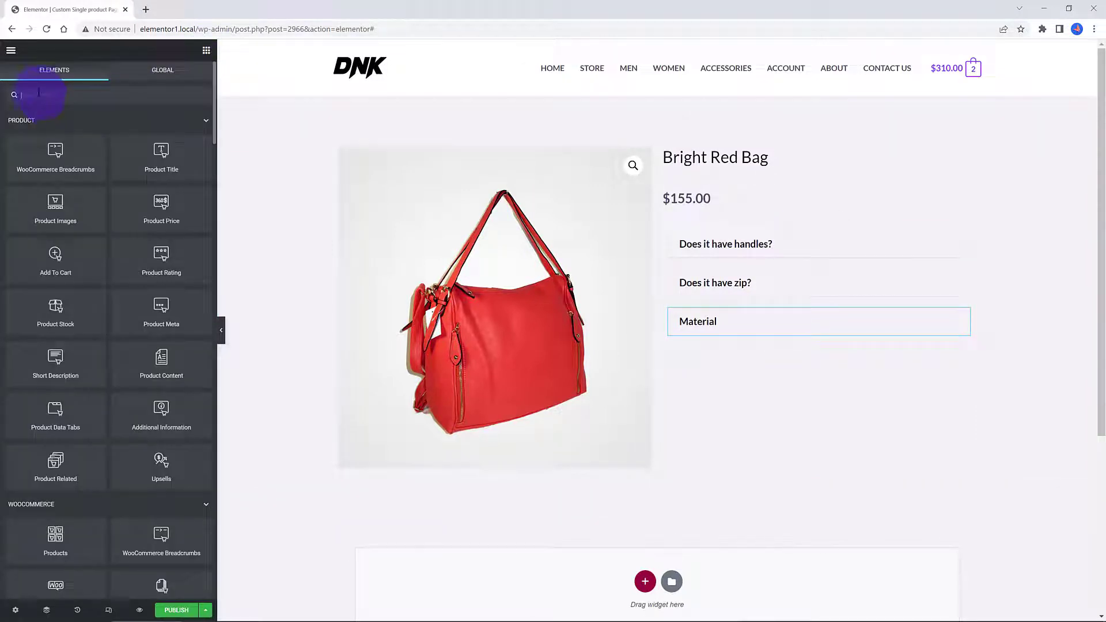
{"action": "left_click_drag", "start_coordinate": [55, 258], "coordinate": [739, 337]}
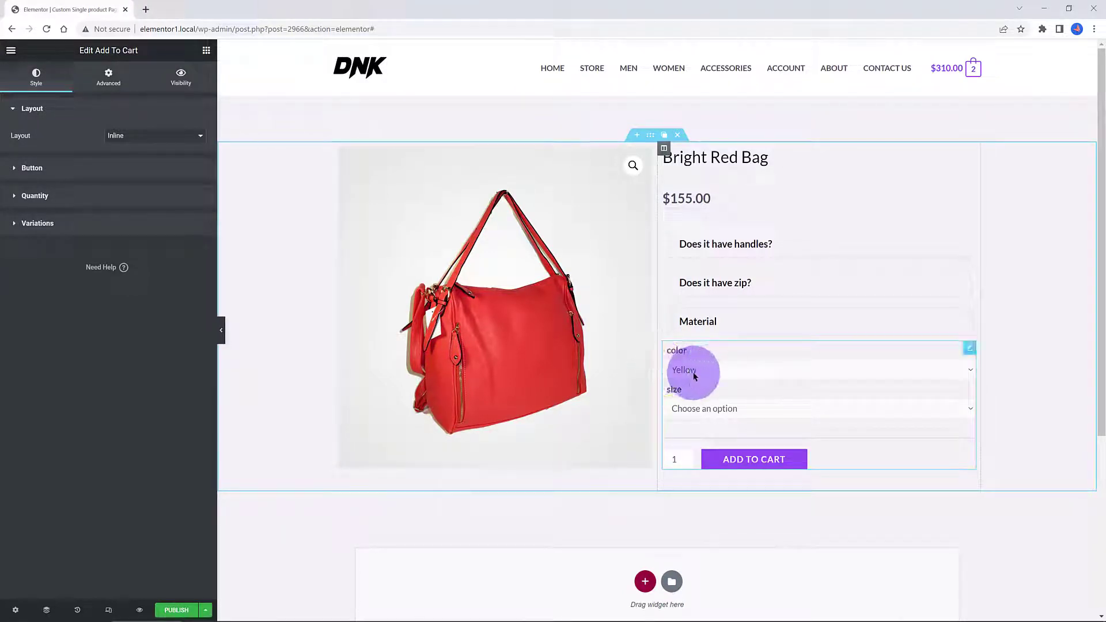
{"action": "left_click", "coordinate": [730, 371]}
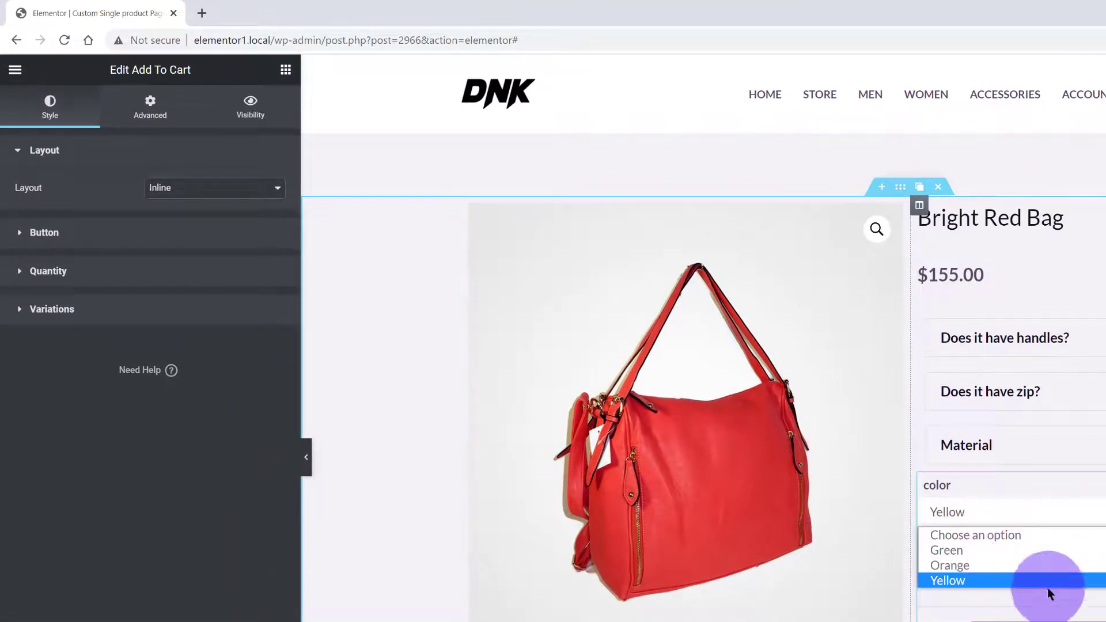
{"action": "key", "text": "Return"}
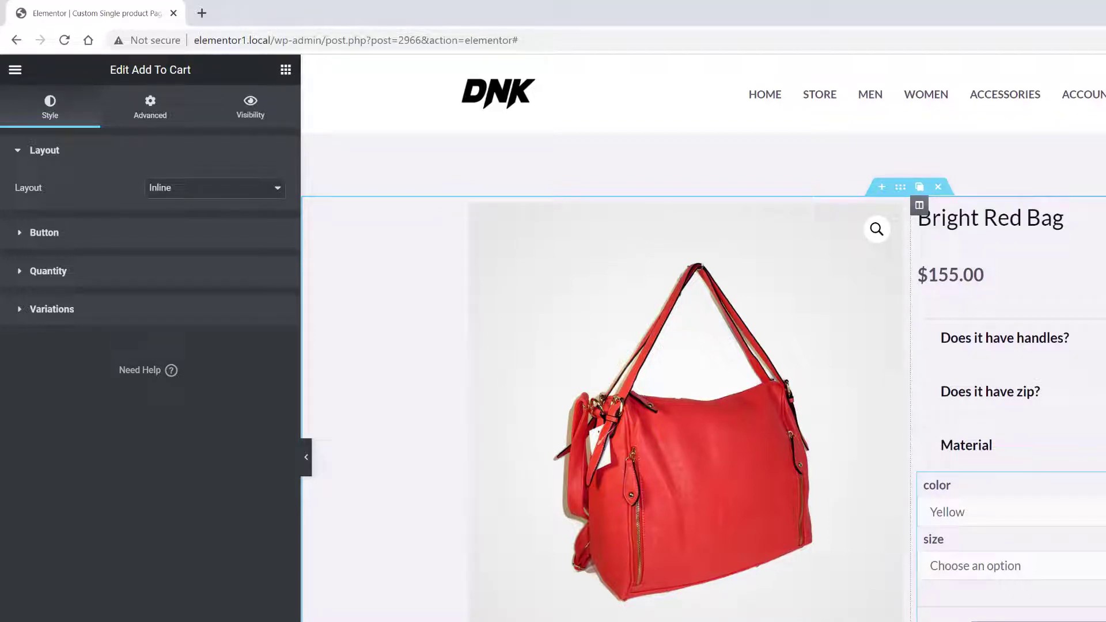
Add a two-column Inner Section under the title with Product Stock in the left column
{"action": "scroll", "coordinate": [842, 431], "scroll_direction": "down", "scroll_amount": 1}
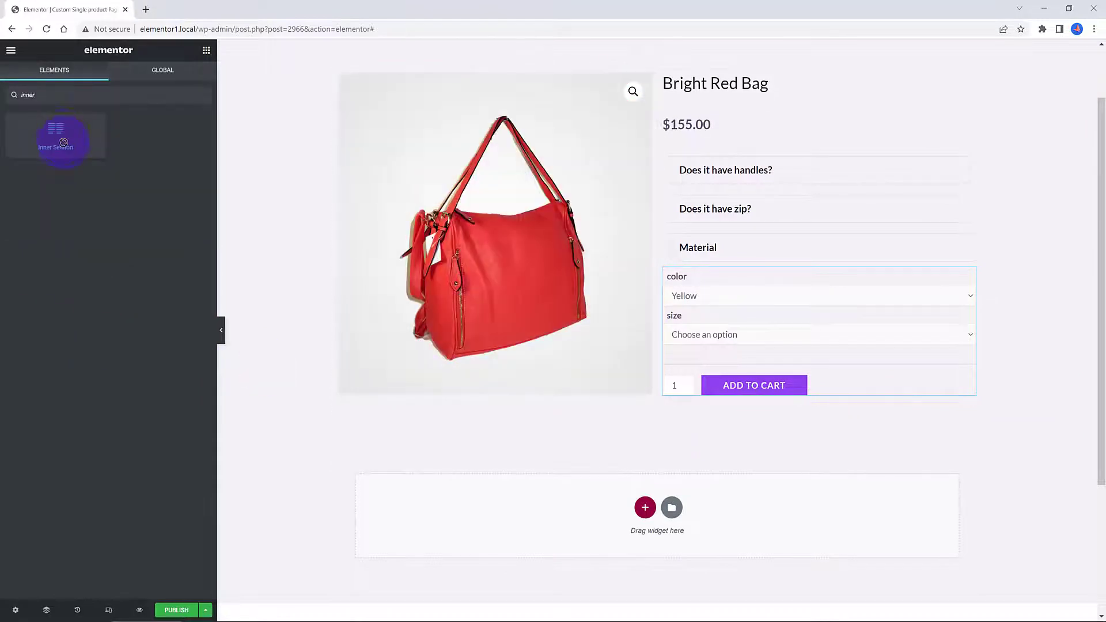
{"action": "left_click_drag", "start_coordinate": [55, 136], "coordinate": [743, 125]}
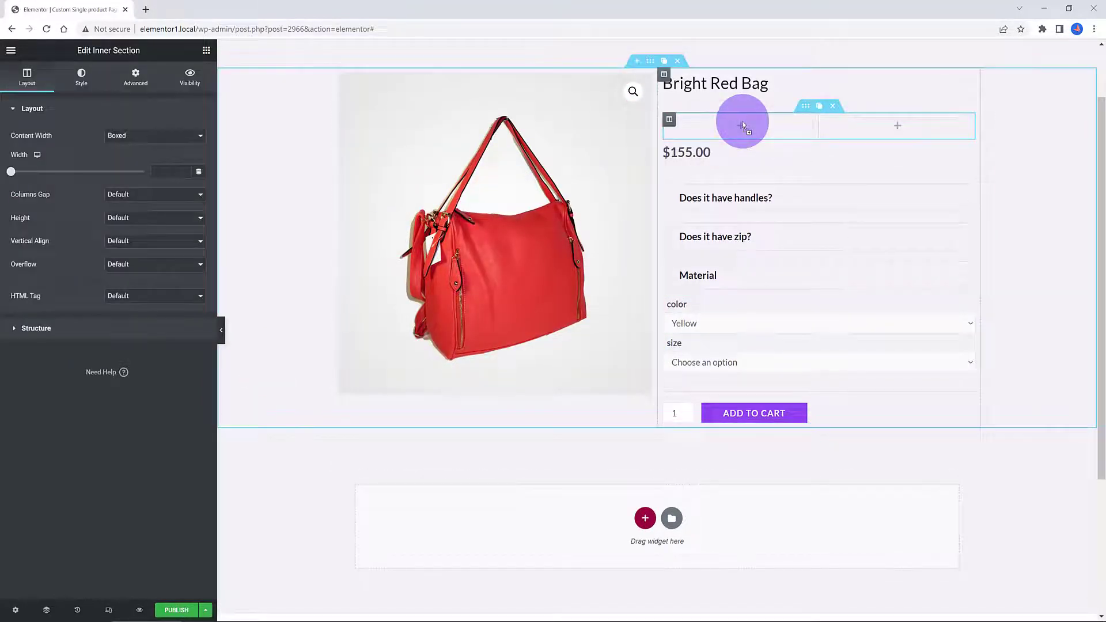
{"action": "left_click", "coordinate": [741, 125]}
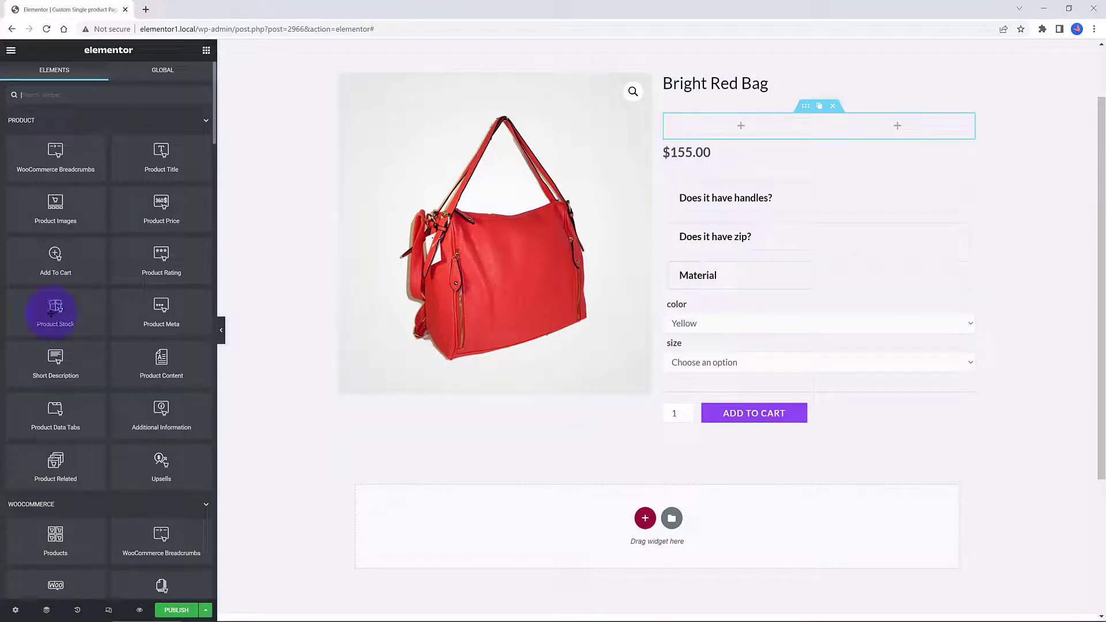
{"action": "left_click_drag", "start_coordinate": [56, 315], "coordinate": [766, 127]}
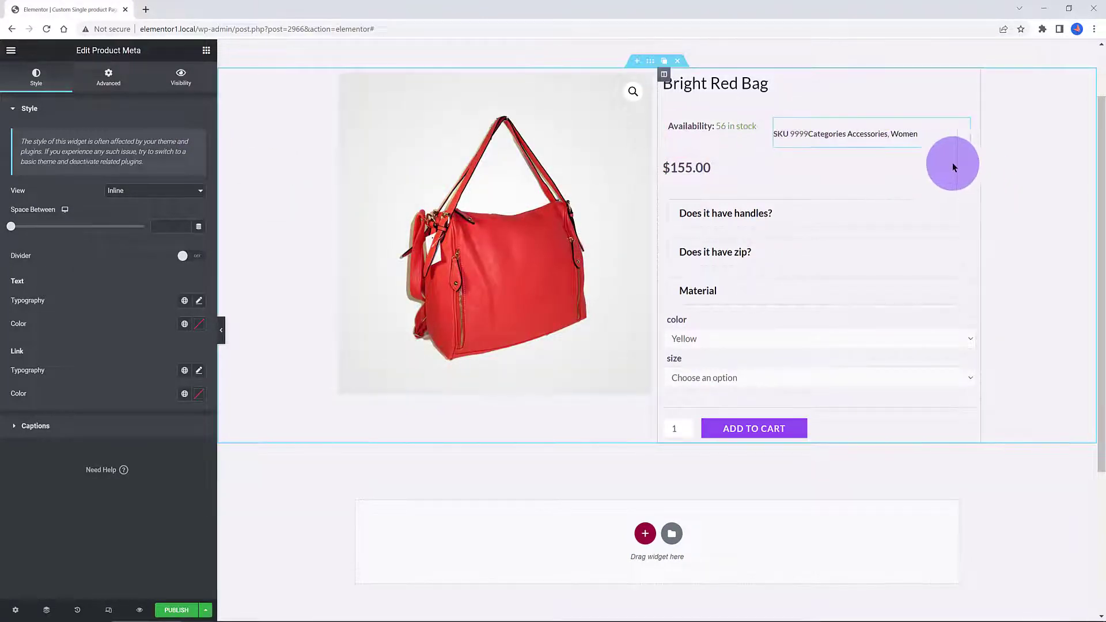
Delete the Product Meta widget from the right column
{"action": "left_click", "coordinate": [808, 131]}
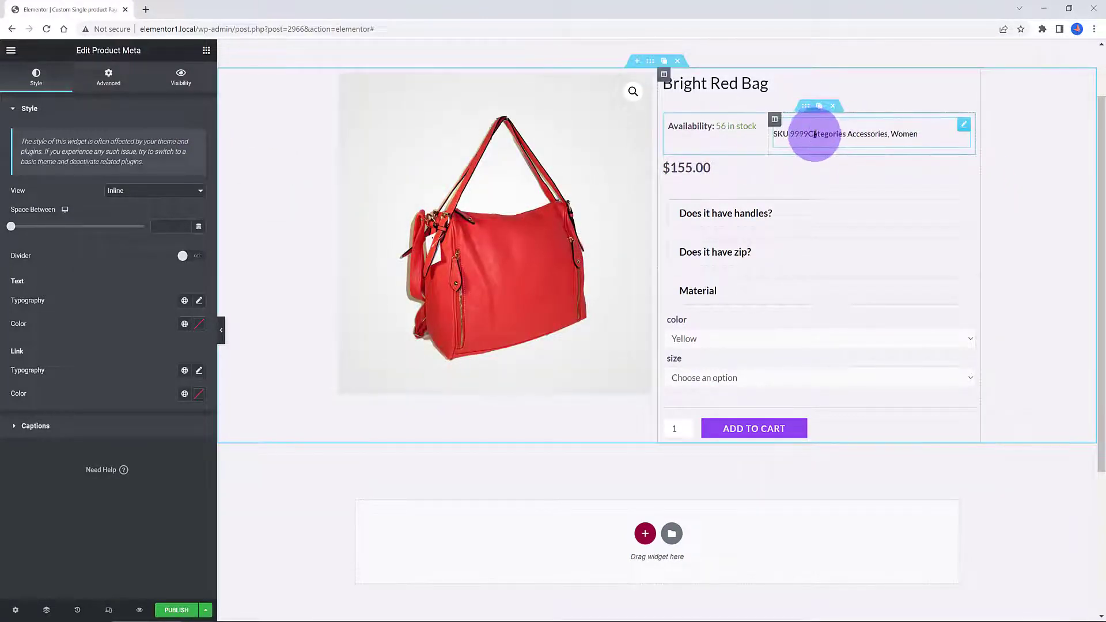
{"action": "right_click", "coordinate": [964, 125]}
{"action": "left_click", "coordinate": [991, 314]}
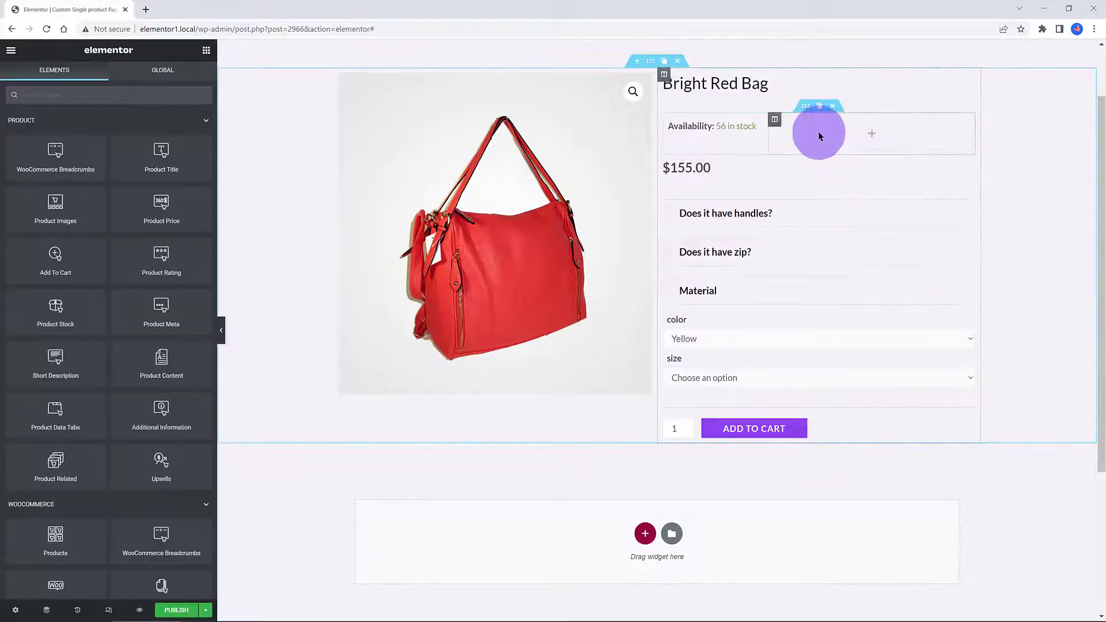
Search for the Text Editor widget and drop it into the right column
{"action": "left_click", "coordinate": [64, 89]}
{"action": "type", "text": "text"}
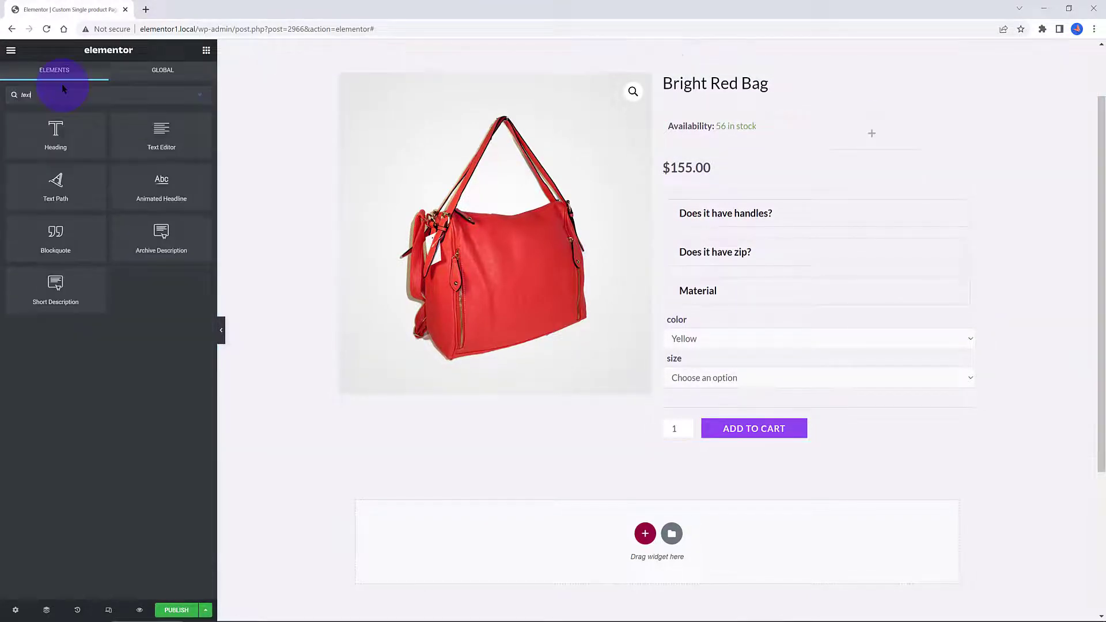
{"action": "left_click_drag", "start_coordinate": [161, 133], "coordinate": [881, 133]}
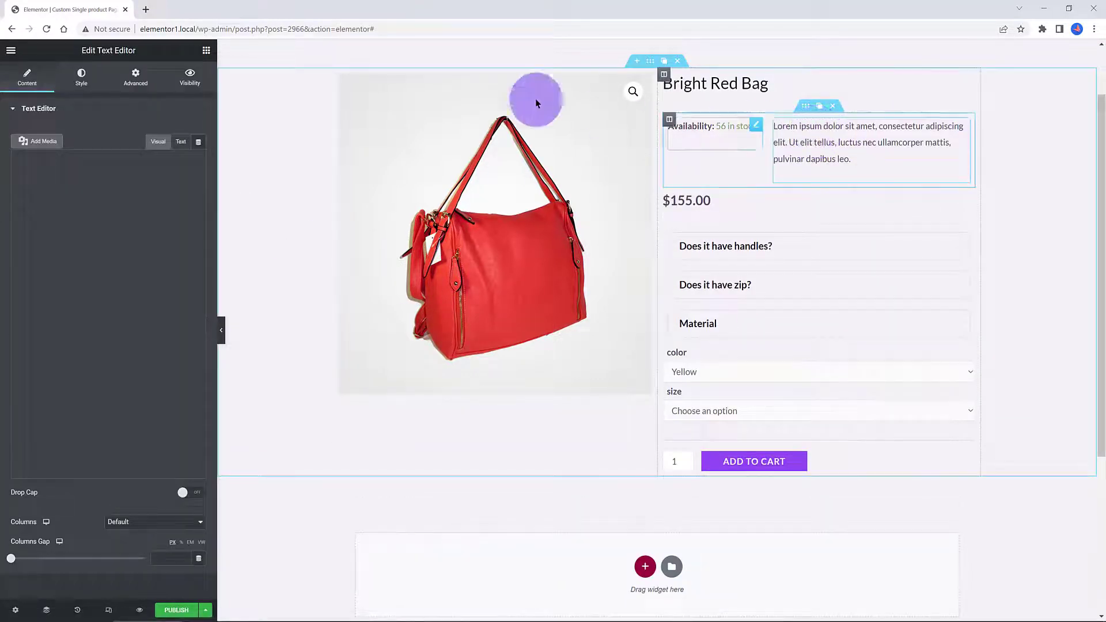
Feed the text block from the dynamic Product Terms tag and bring up its settings
{"action": "left_click", "coordinate": [199, 142]}
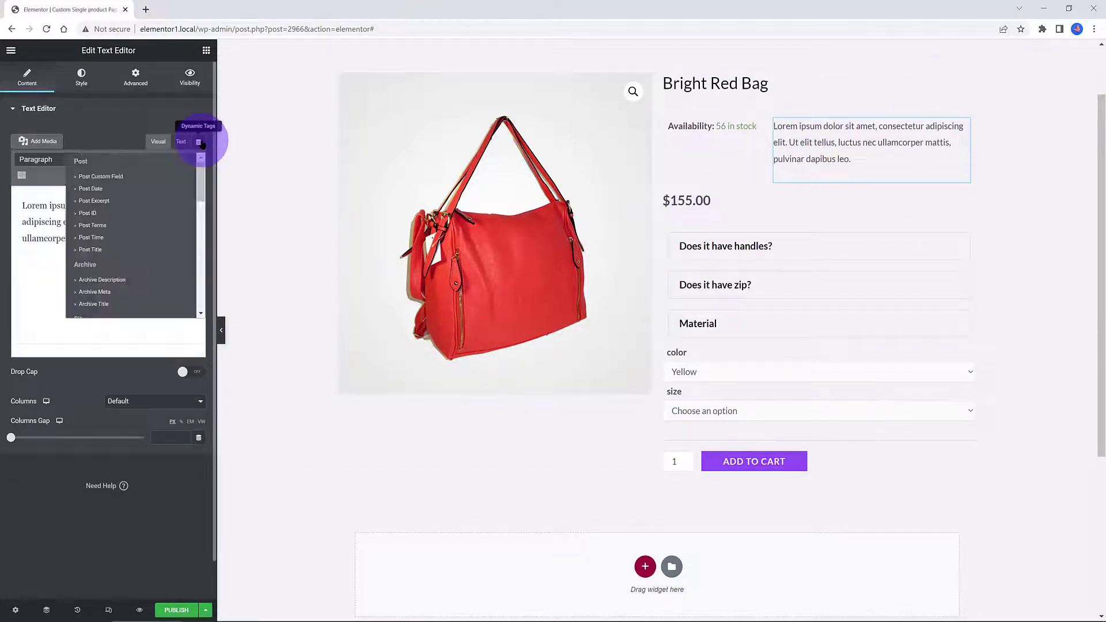
{"action": "left_click_drag", "start_coordinate": [201, 144], "coordinate": [200, 204]}
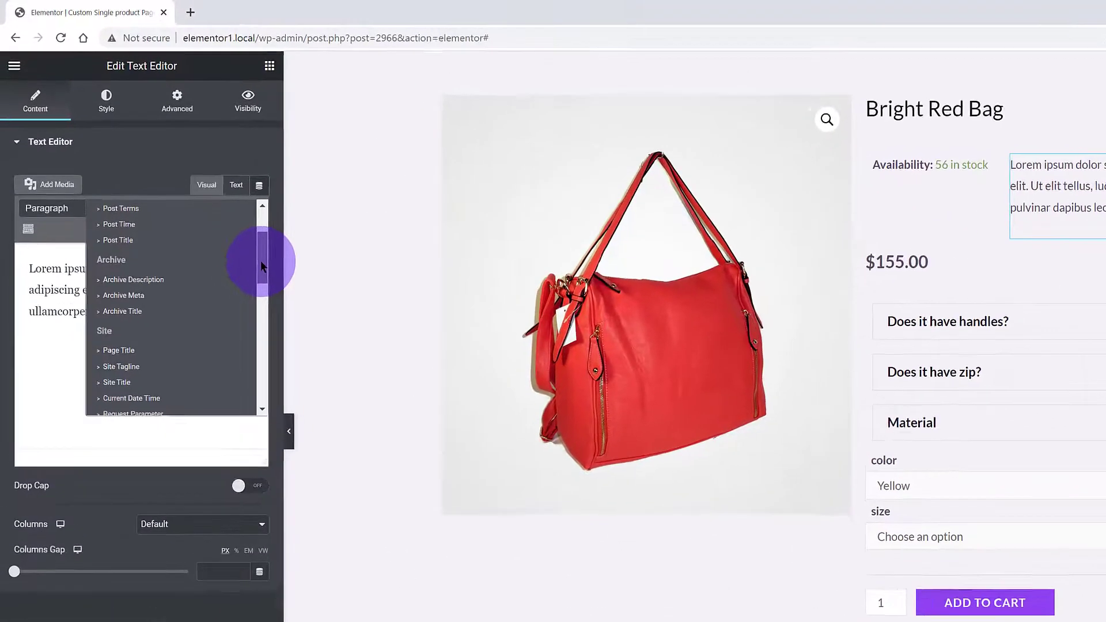
{"action": "left_click_drag", "start_coordinate": [260, 266], "coordinate": [264, 388]}
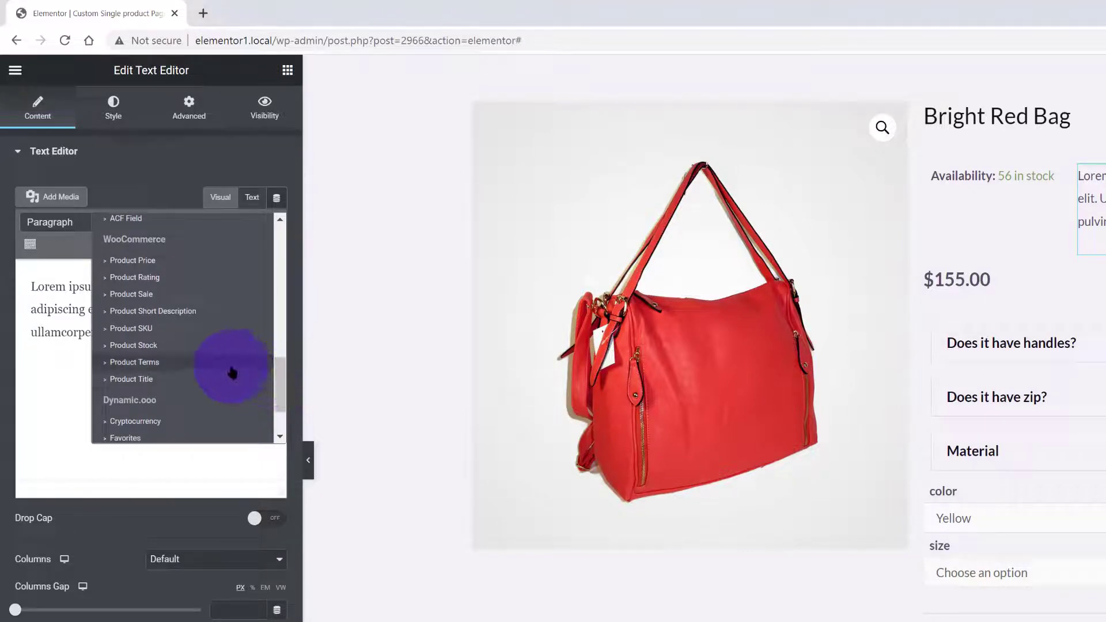
{"action": "left_click", "coordinate": [230, 367]}
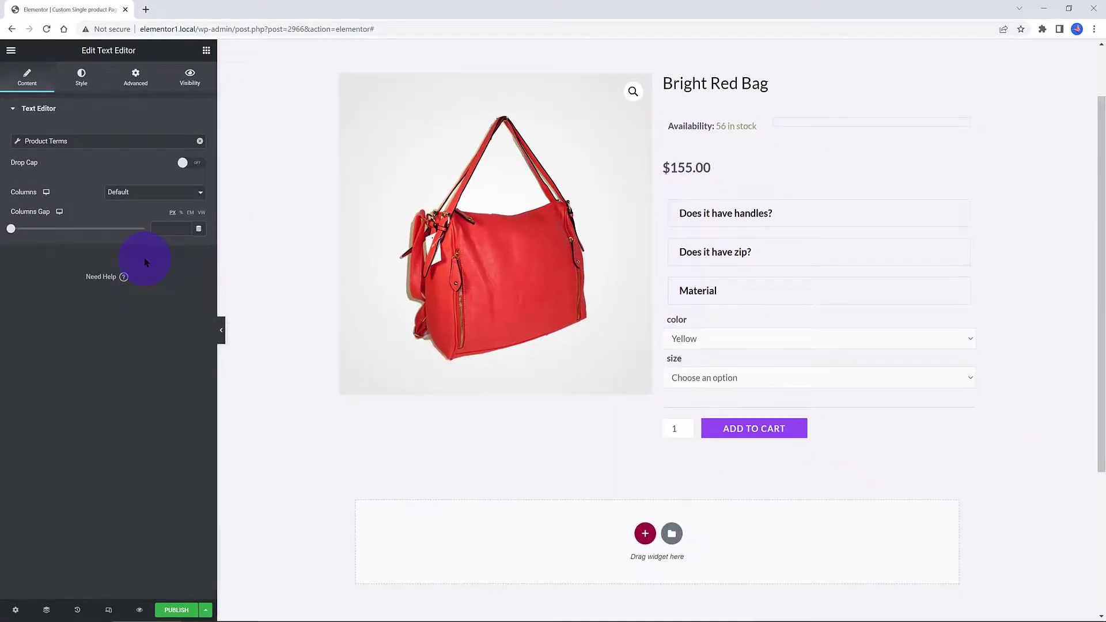
{"action": "left_click", "coordinate": [38, 141]}
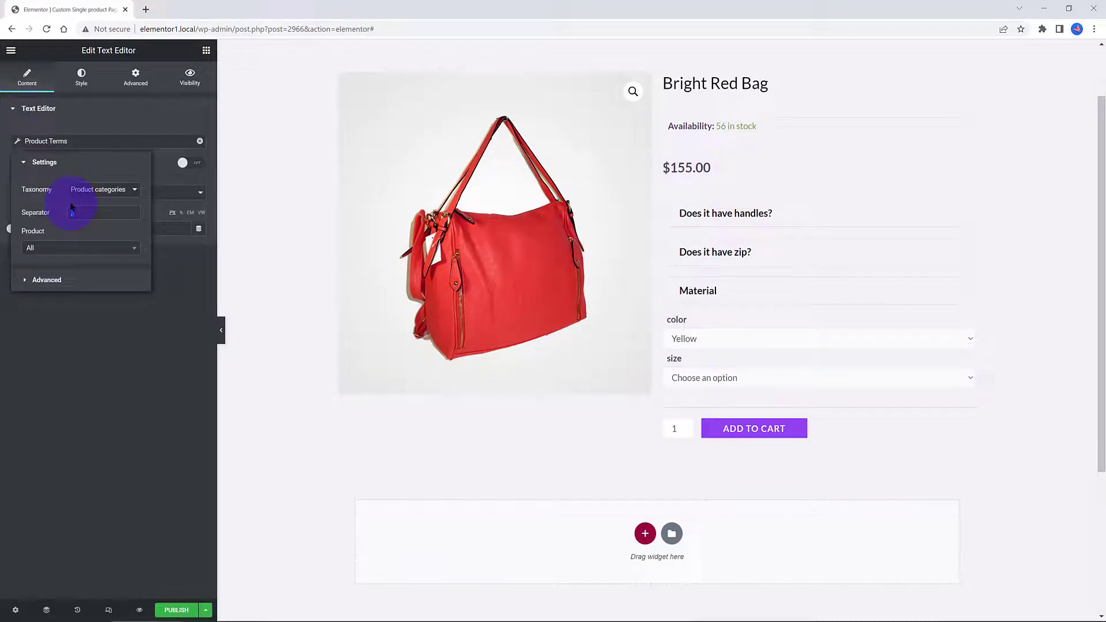
Enter '|' as the Product Terms separator and add a one-column section below the product
{"action": "type", "text": "|"}
{"action": "left_click", "coordinate": [645, 533]}
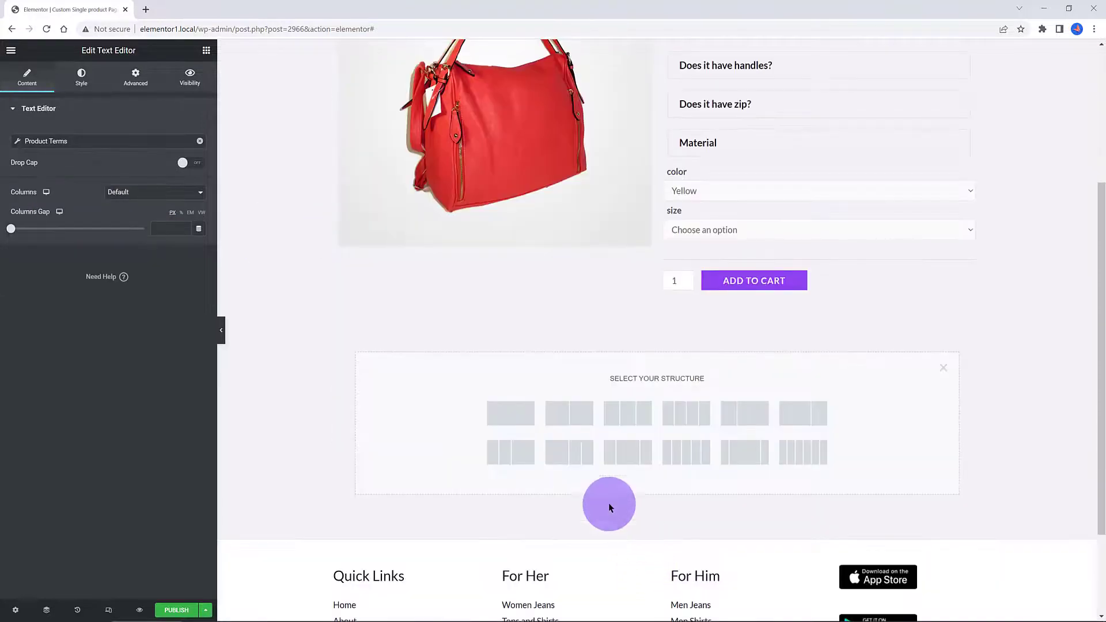
{"action": "left_click", "coordinate": [511, 418]}
Place a Heading widget in the new section titled 'You may also like...'
{"action": "left_click", "coordinate": [655, 280]}
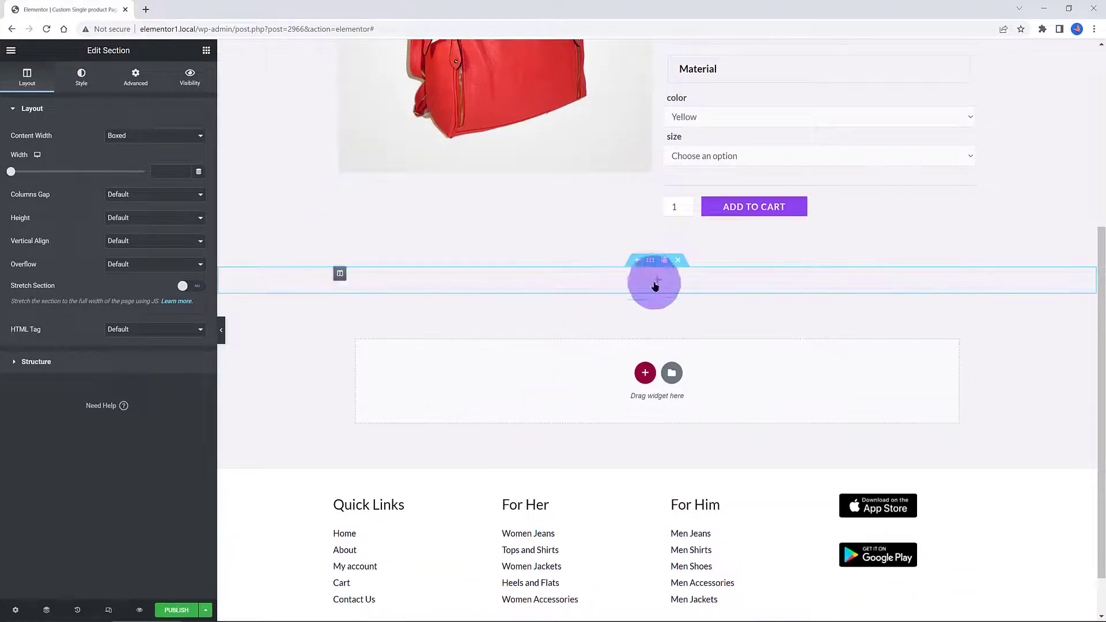
{"action": "left_click", "coordinate": [121, 95]}
{"action": "left_click", "coordinate": [66, 95]}
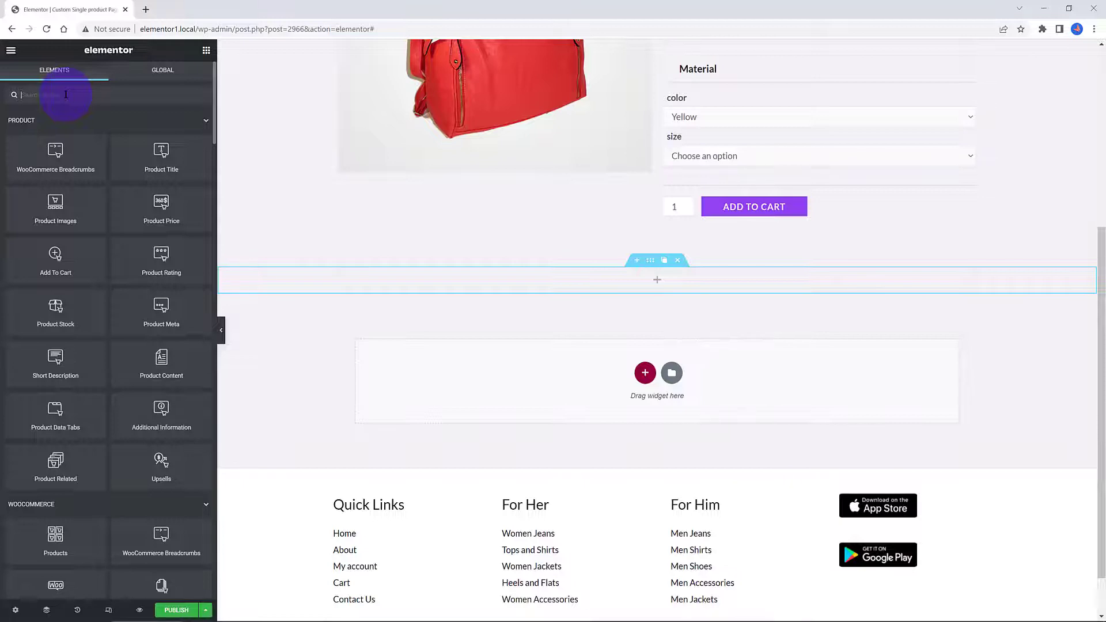
{"action": "type", "text": "Heading"}
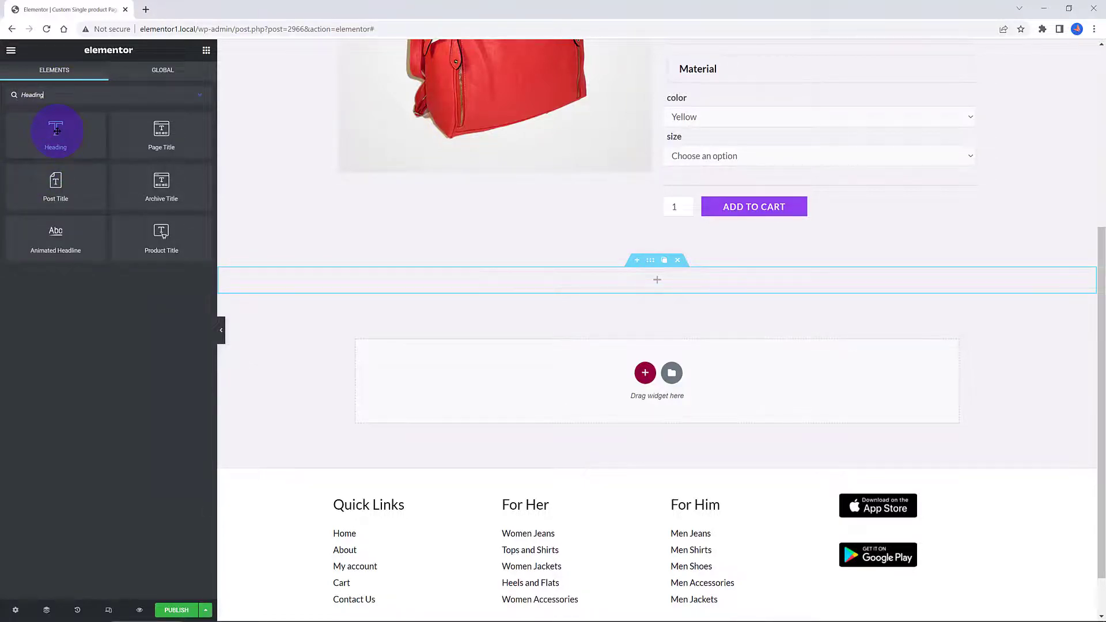
{"action": "left_click_drag", "start_coordinate": [56, 130], "coordinate": [659, 278]}
{"action": "left_click_drag", "start_coordinate": [95, 148], "coordinate": [42, 148]}
{"action": "key", "text": "ctrl+a"}
{"action": "type", "text": "You may also like..."}
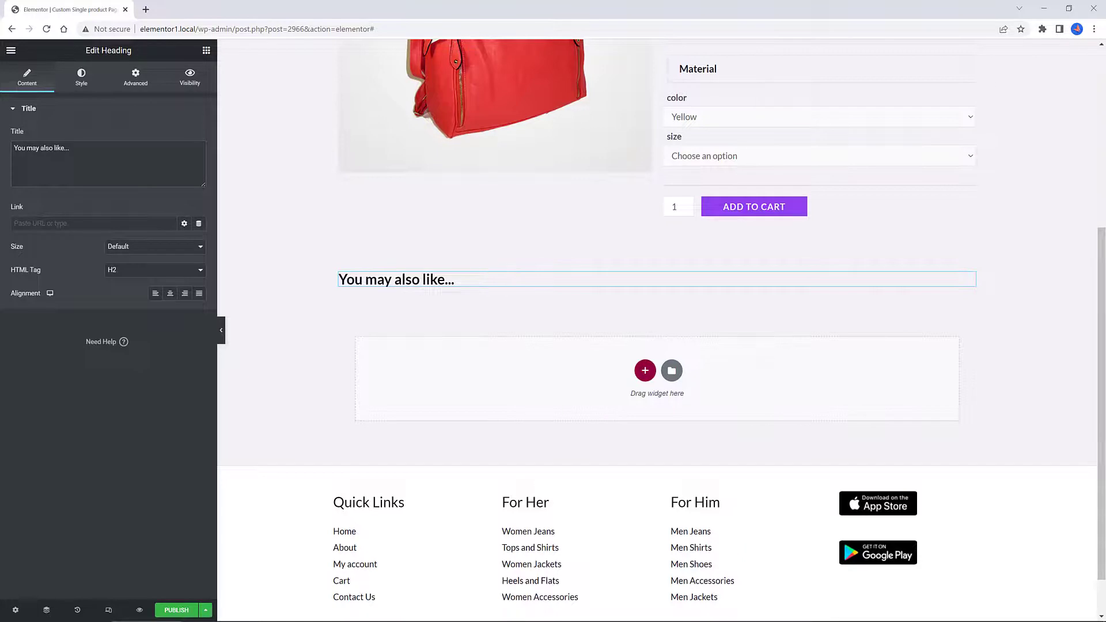
{"action": "left_click", "coordinate": [645, 370]}
Add a one-column section holding the Product Upsells widget under the heading
{"action": "left_click", "coordinate": [519, 402]}
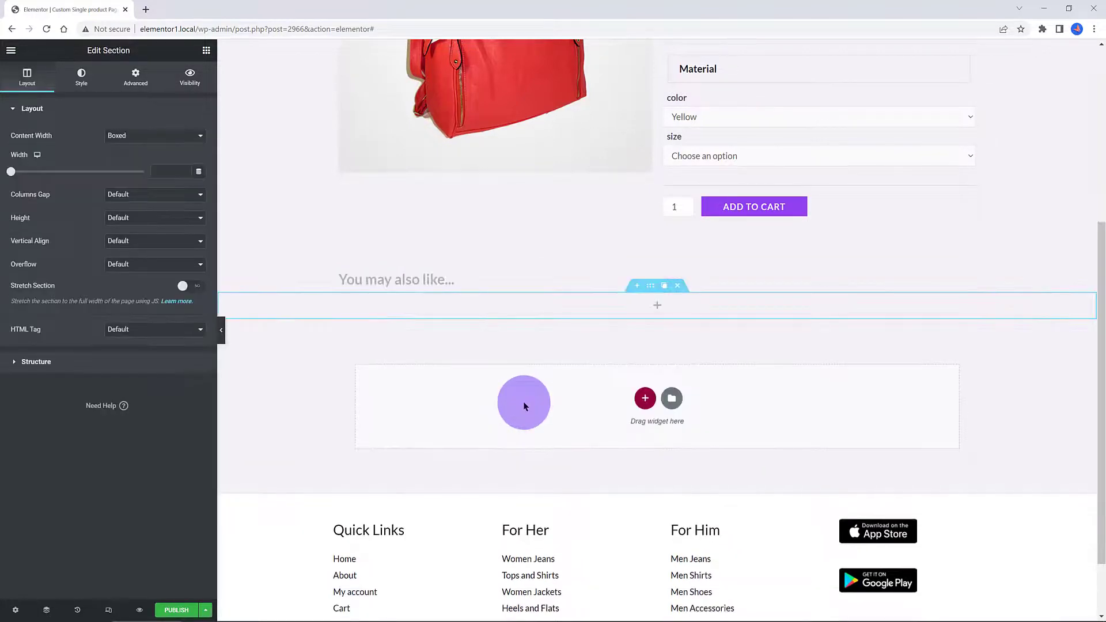
{"action": "left_click_drag", "start_coordinate": [522, 402], "coordinate": [658, 330]}
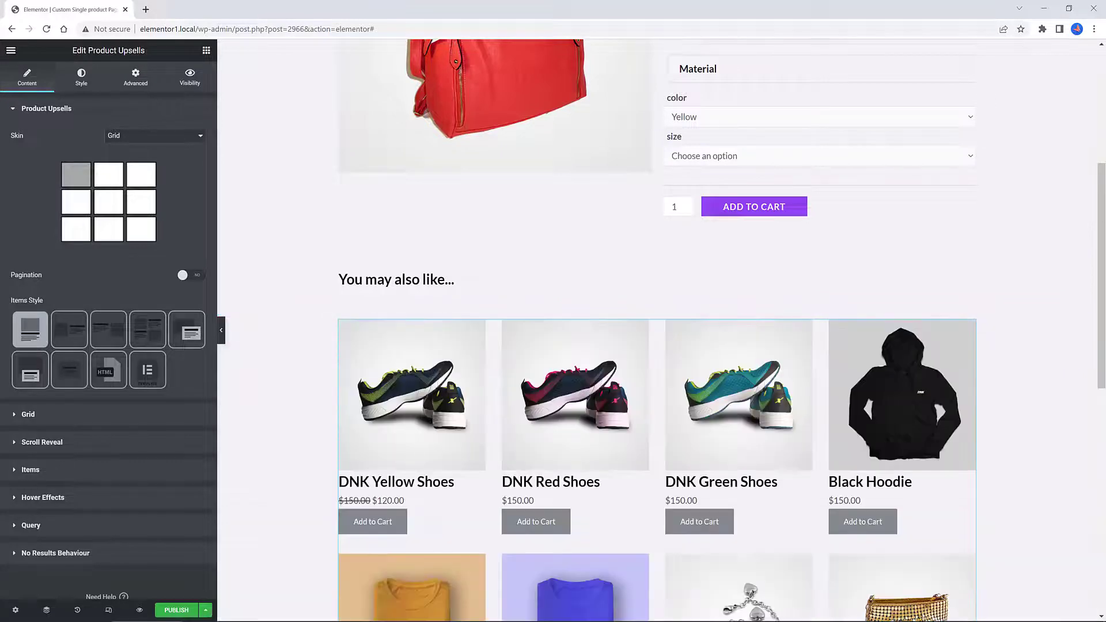
{"action": "scroll", "coordinate": [261, 510], "scroll_direction": "down", "scroll_amount": 4}
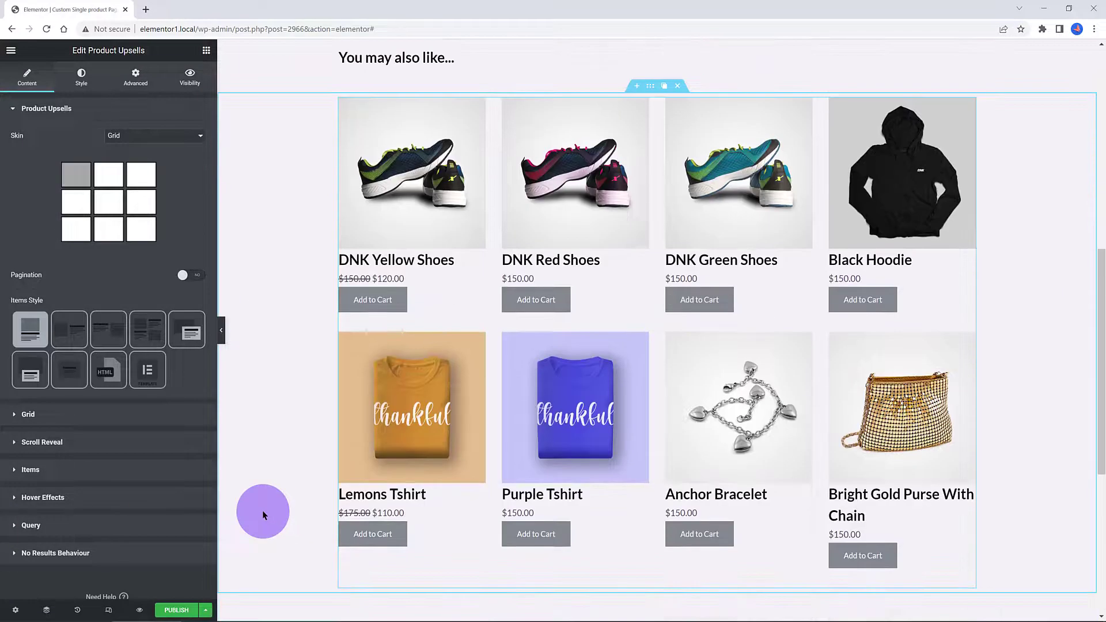
{"action": "scroll", "coordinate": [260, 508], "scroll_direction": "up", "scroll_amount": 1}
{"action": "scroll", "coordinate": [258, 506], "scroll_direction": "down", "scroll_amount": 2}
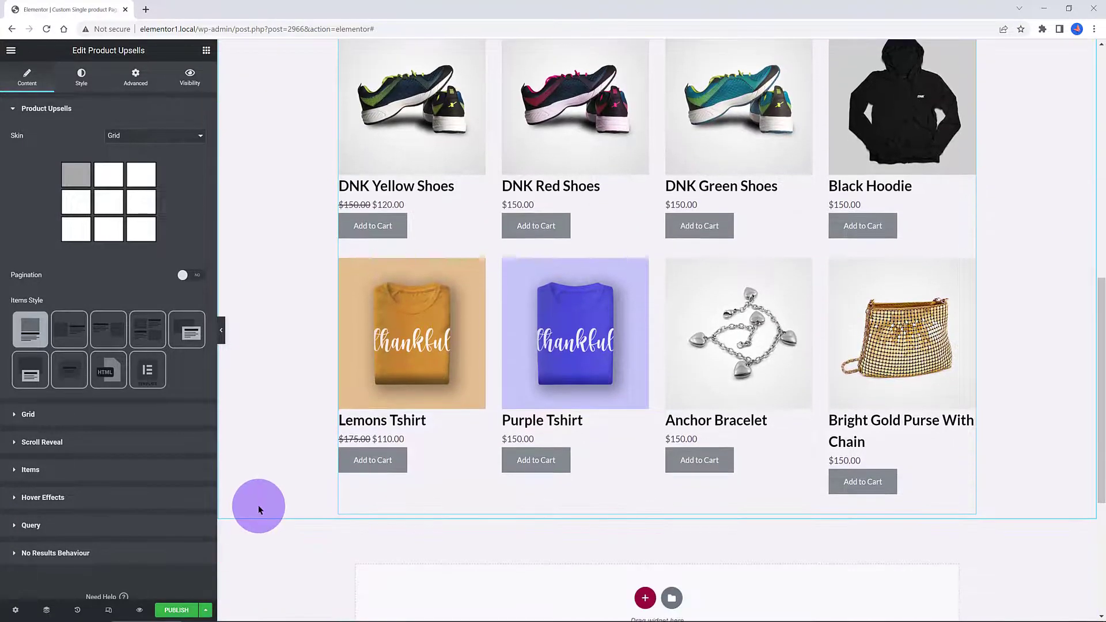
{"action": "scroll", "coordinate": [257, 505], "scroll_direction": "up", "scroll_amount": 3}
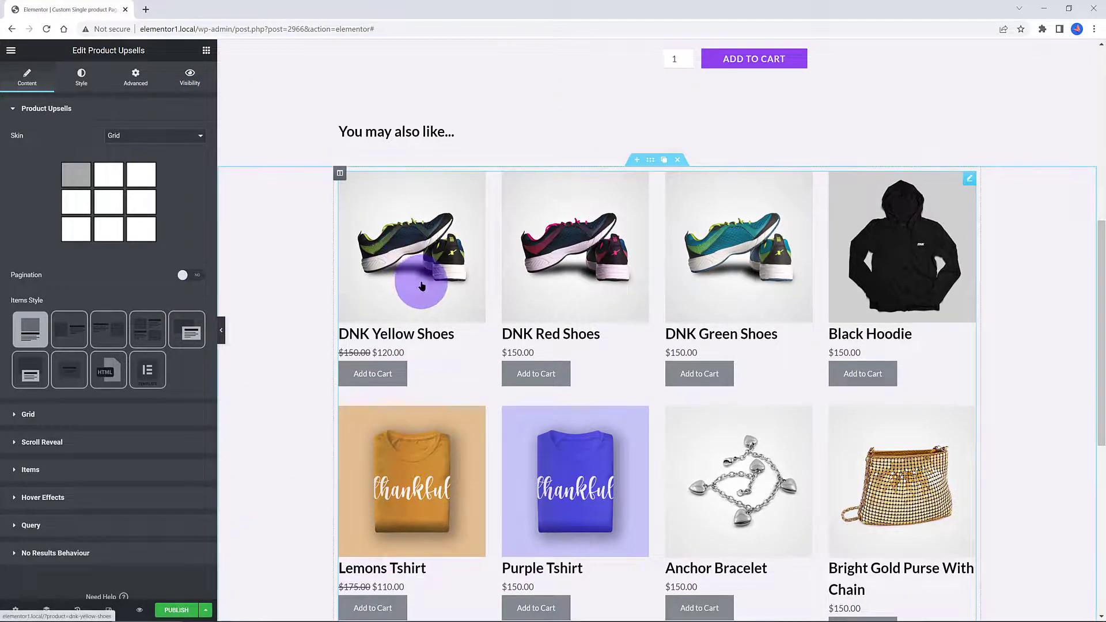
Switch the Upsells skin to Carousel and step through its product slides
{"action": "left_click", "coordinate": [137, 136]}
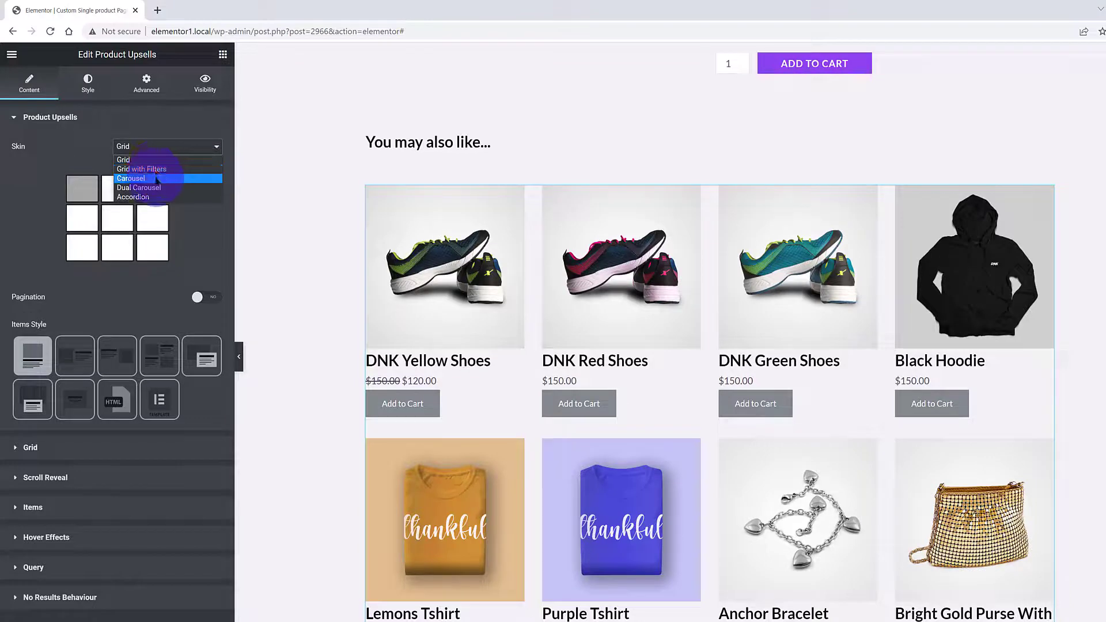
{"action": "left_click", "coordinate": [156, 179]}
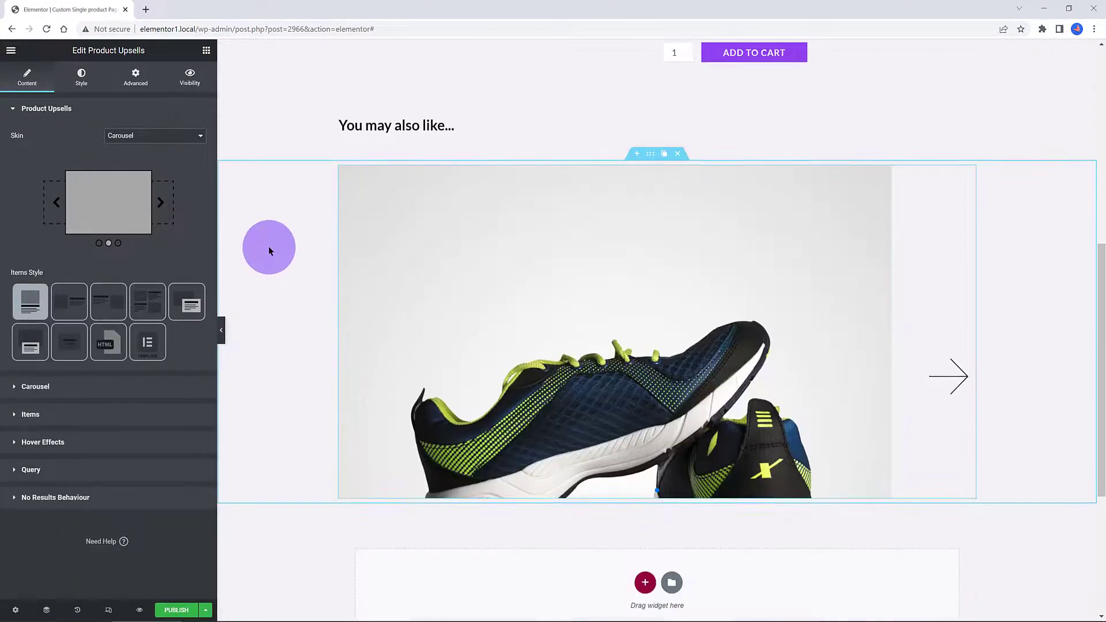
{"action": "scroll", "coordinate": [266, 247], "scroll_direction": "down", "scroll_amount": 4}
{"action": "scroll", "coordinate": [291, 253], "scroll_direction": "up", "scroll_amount": 4}
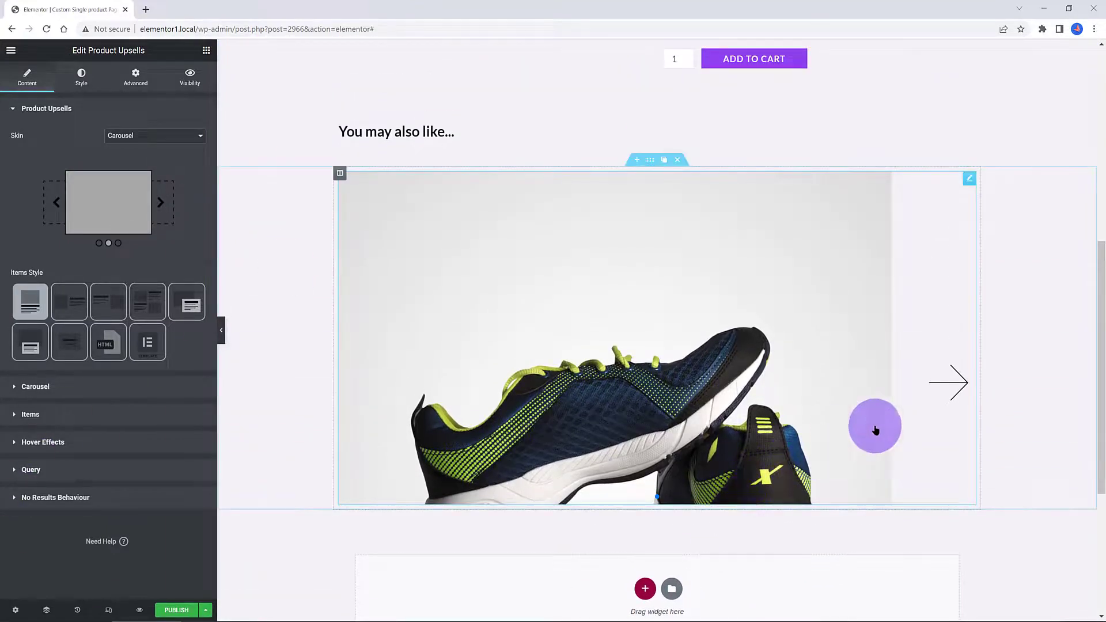
{"action": "left_click", "coordinate": [963, 387]}
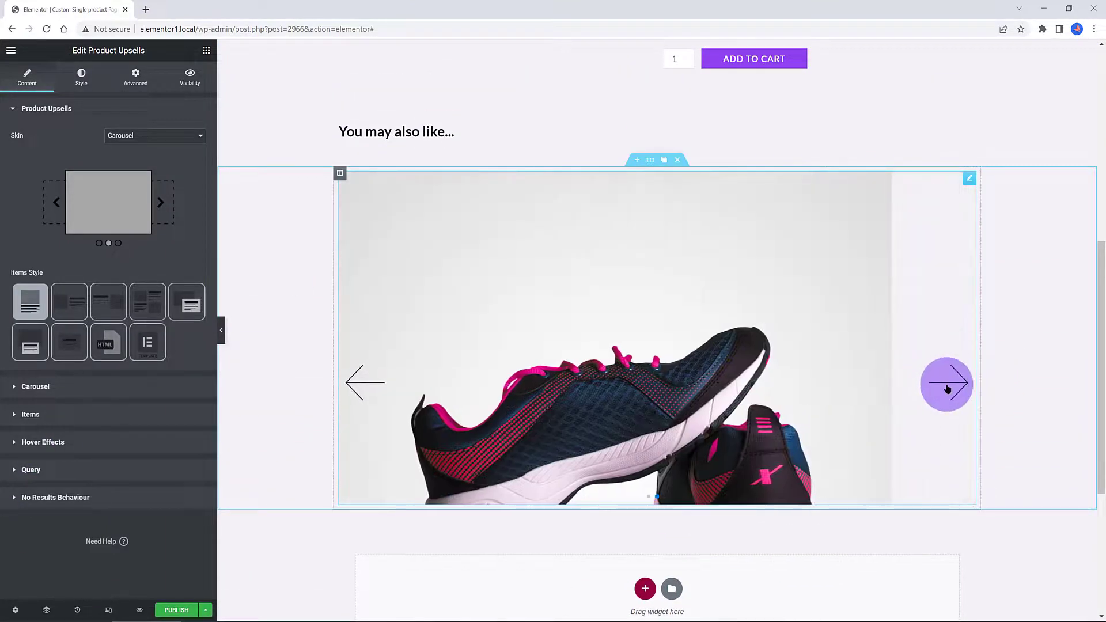
{"action": "left_click", "coordinate": [946, 387]}
{"action": "left_click", "coordinate": [947, 389]}
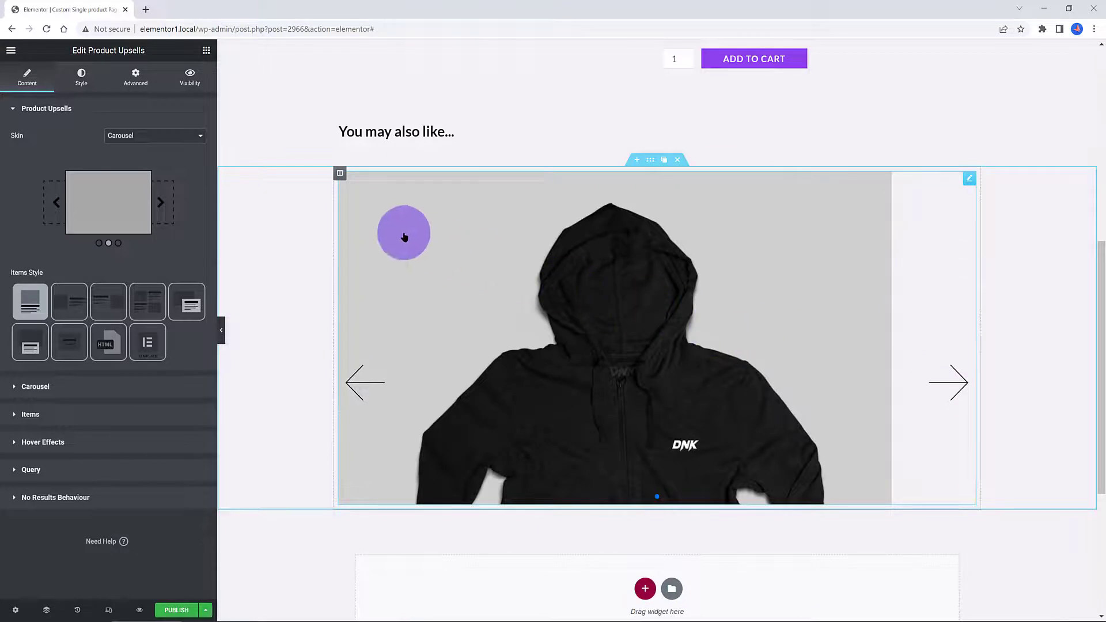
{"action": "left_click", "coordinate": [158, 138]}
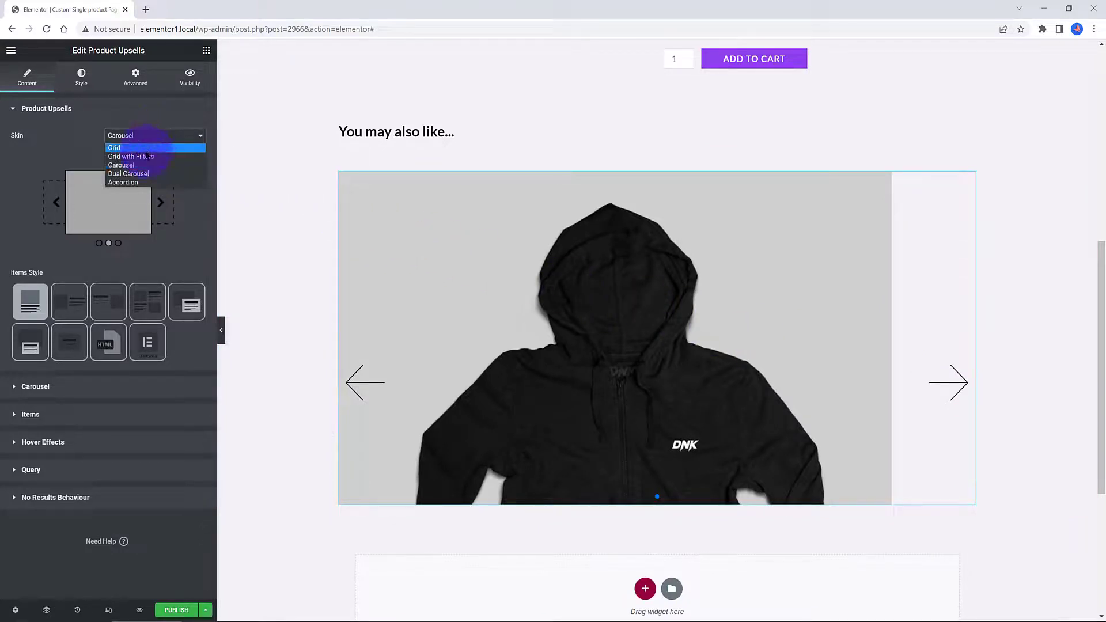
Change the Upsells skin to Dual Carousel and advance to DNK Red and DNK Green Shoes
{"action": "left_click", "coordinate": [143, 174]}
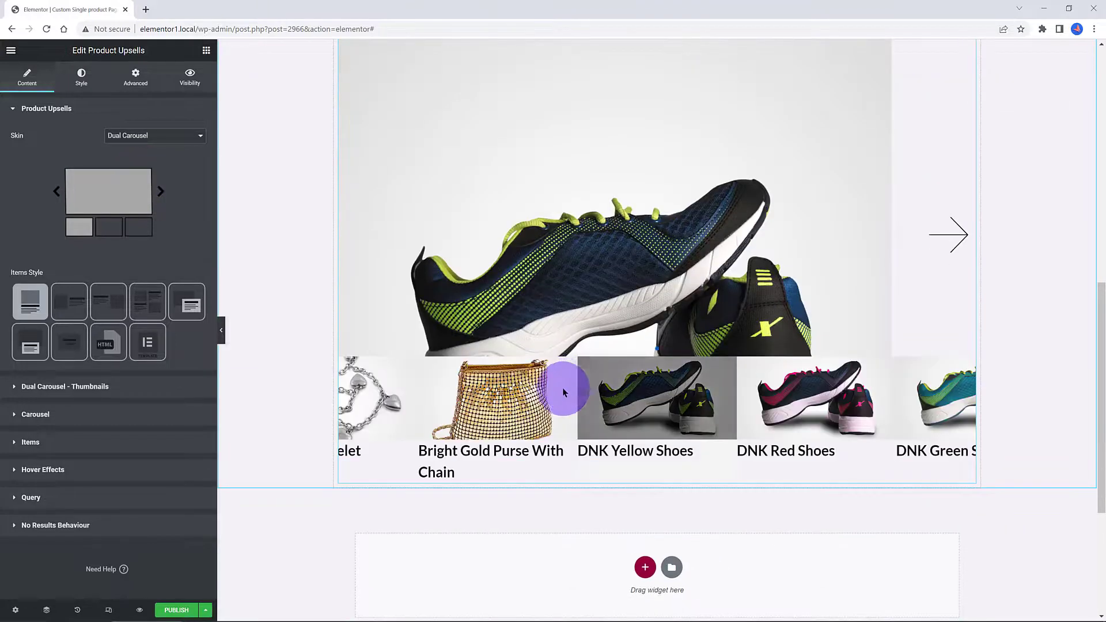
{"action": "scroll", "coordinate": [300, 383], "scroll_direction": "up", "scroll_amount": 2}
{"action": "scroll", "coordinate": [300, 383], "scroll_direction": "down", "scroll_amount": 2}
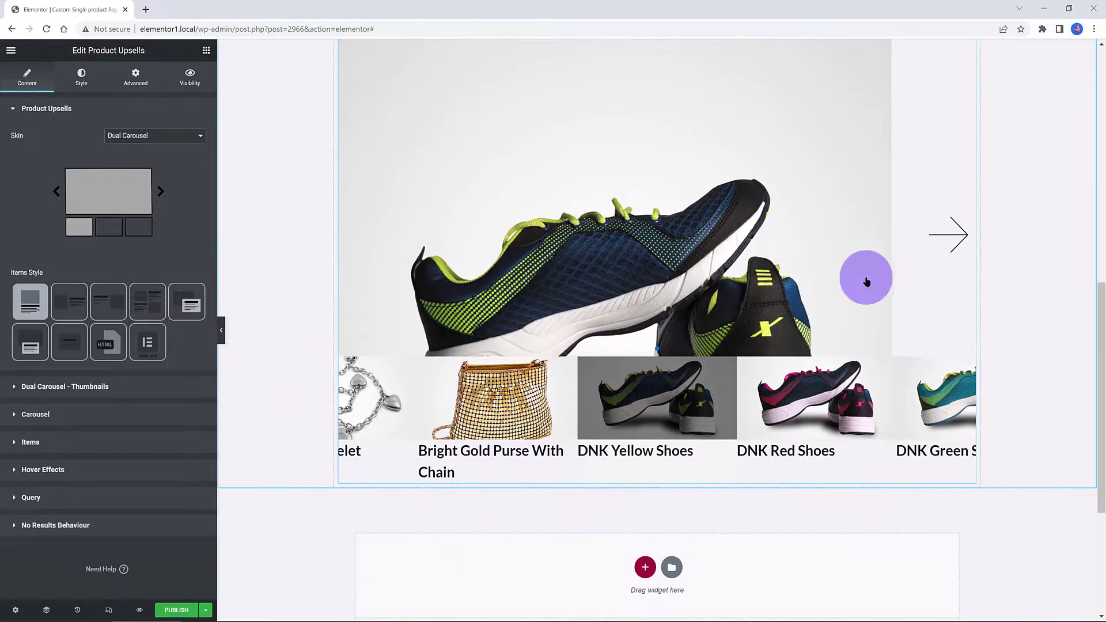
{"action": "left_click", "coordinate": [953, 234]}
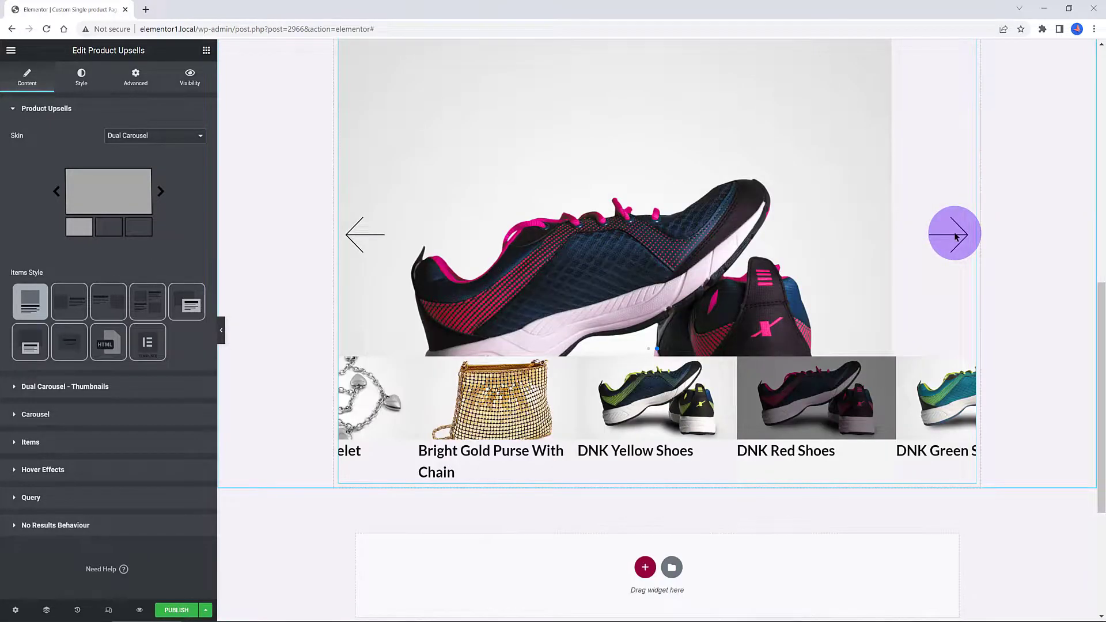
{"action": "left_click", "coordinate": [955, 236]}
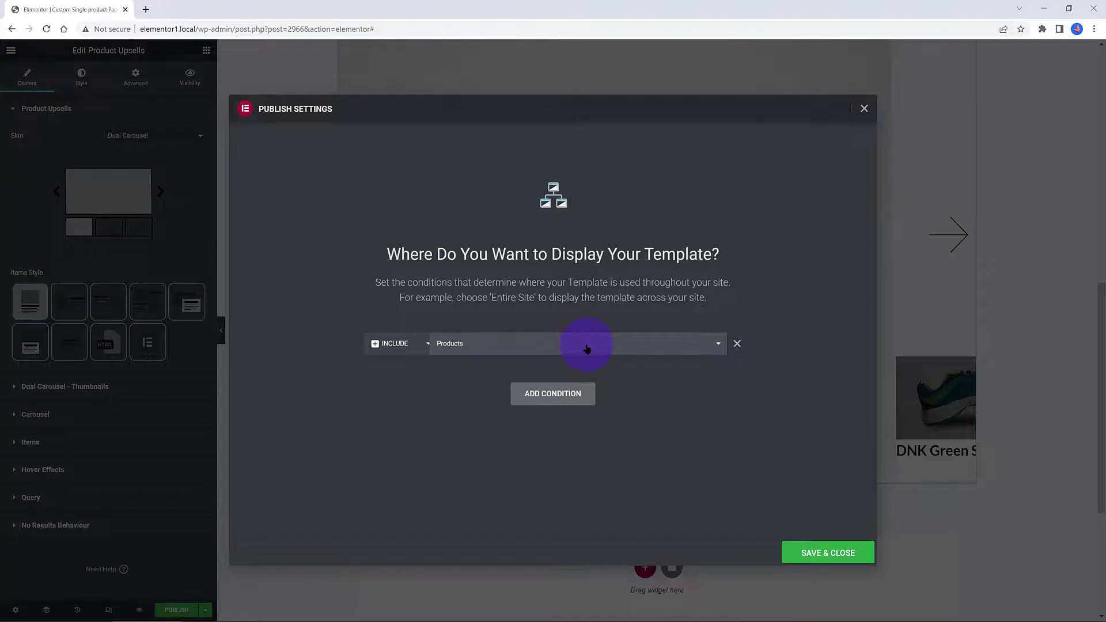
Keep the Include condition on all Products and Save & Close to publish the template
{"action": "left_click", "coordinate": [588, 344]}
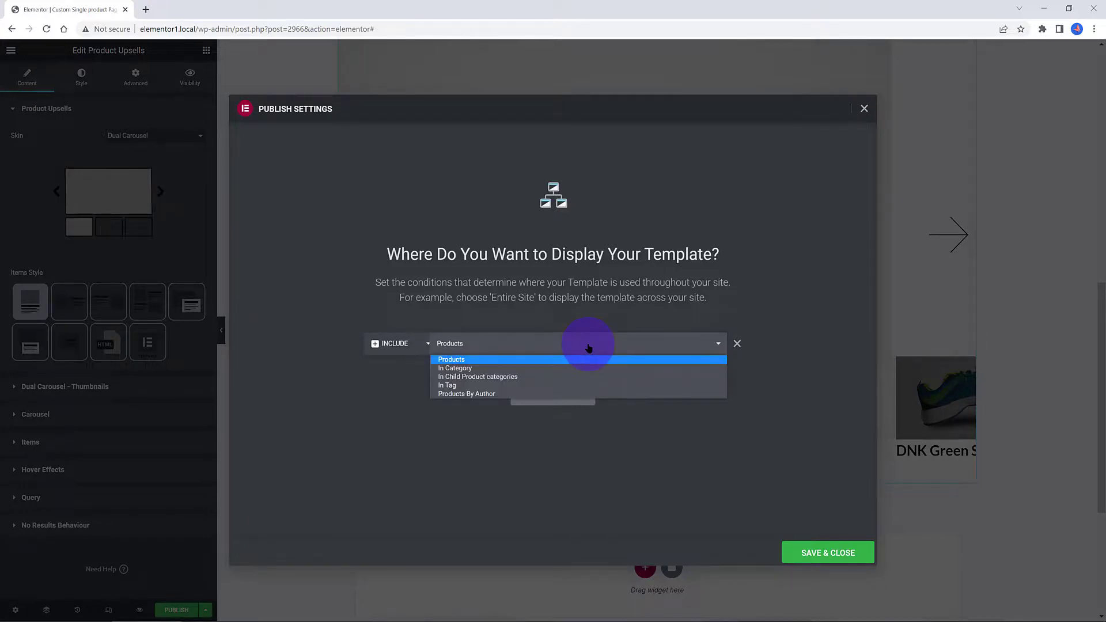
{"action": "left_click", "coordinate": [588, 347]}
{"action": "left_click", "coordinate": [809, 550]}
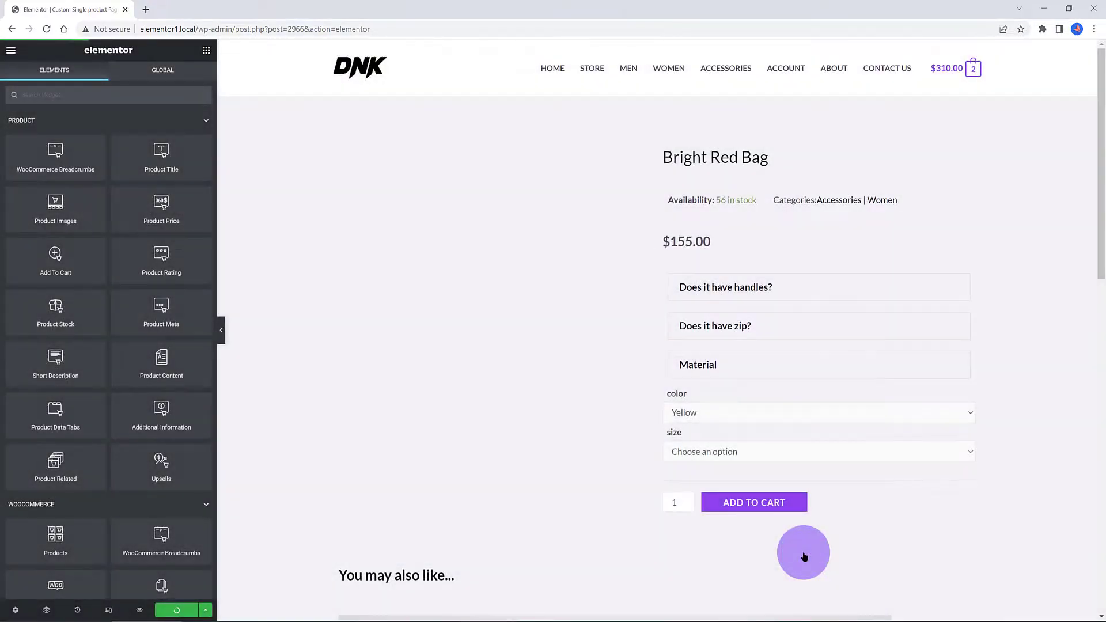